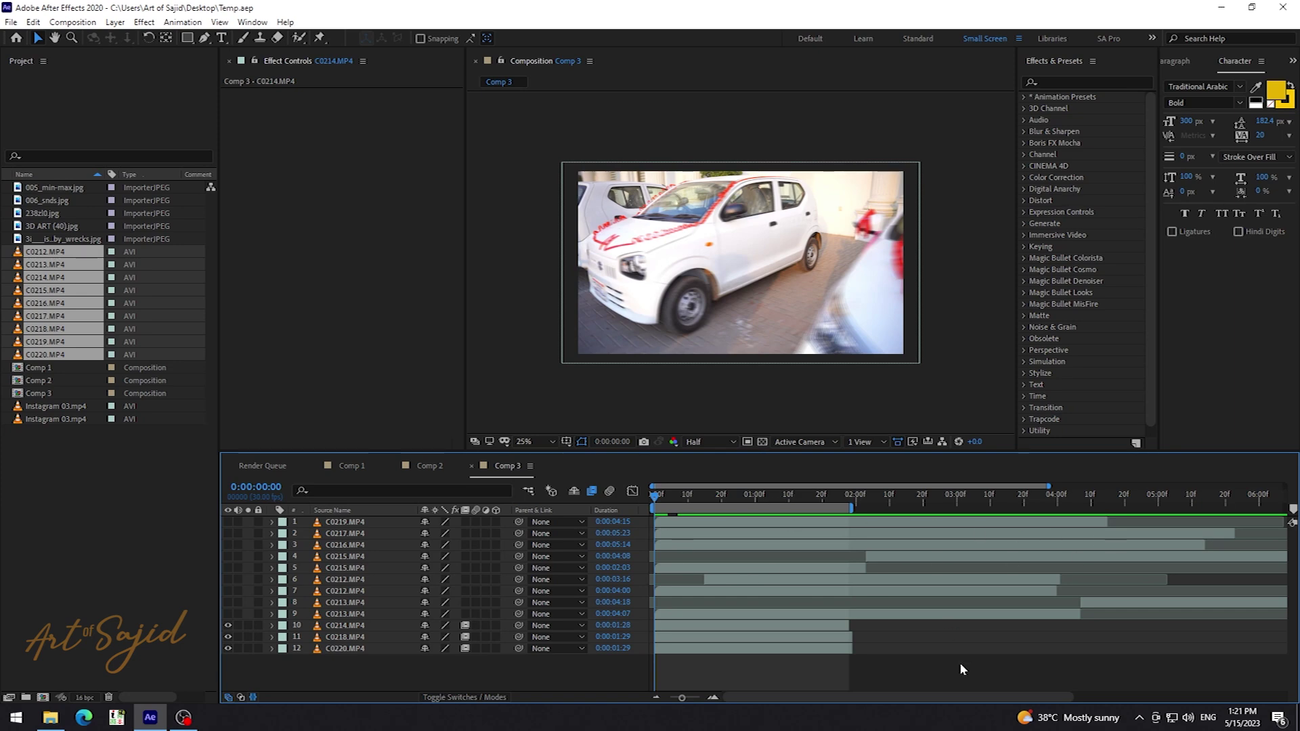
Select layer C0219.MP4, scrub through its frames, and turn on its video switch
{"action": "left_click", "coordinate": [679, 523]}
{"action": "mouse_move", "coordinate": [662, 504]}
{"action": "left_mouse_down"}
{"action": "mouse_move", "coordinate": [792, 504]}
{"action": "mouse_move", "coordinate": [681, 515]}
{"action": "left_mouse_up"}
{"action": "left_click", "coordinate": [227, 521]}
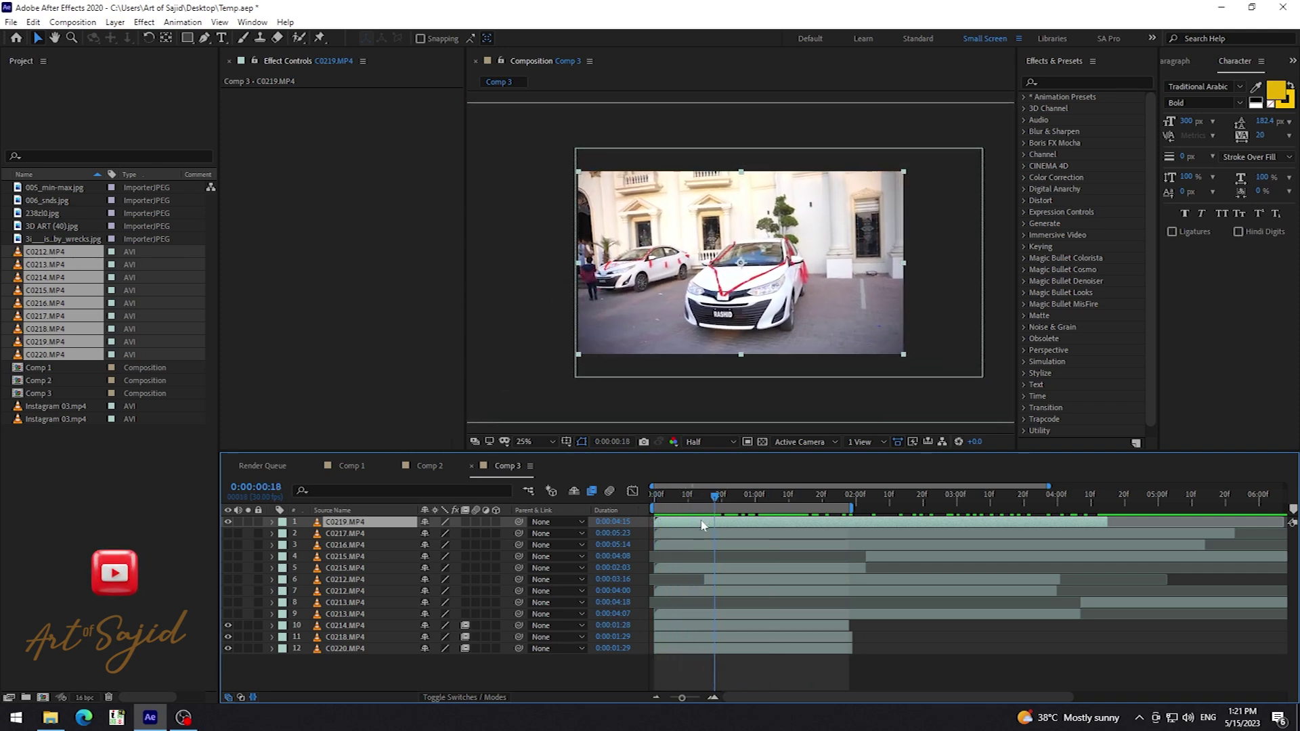
Trim C0219 to 0:00:03:27 and move it to start at frame 0
{"action": "left_click_drag", "start_coordinate": [702, 525], "coordinate": [681, 522]}
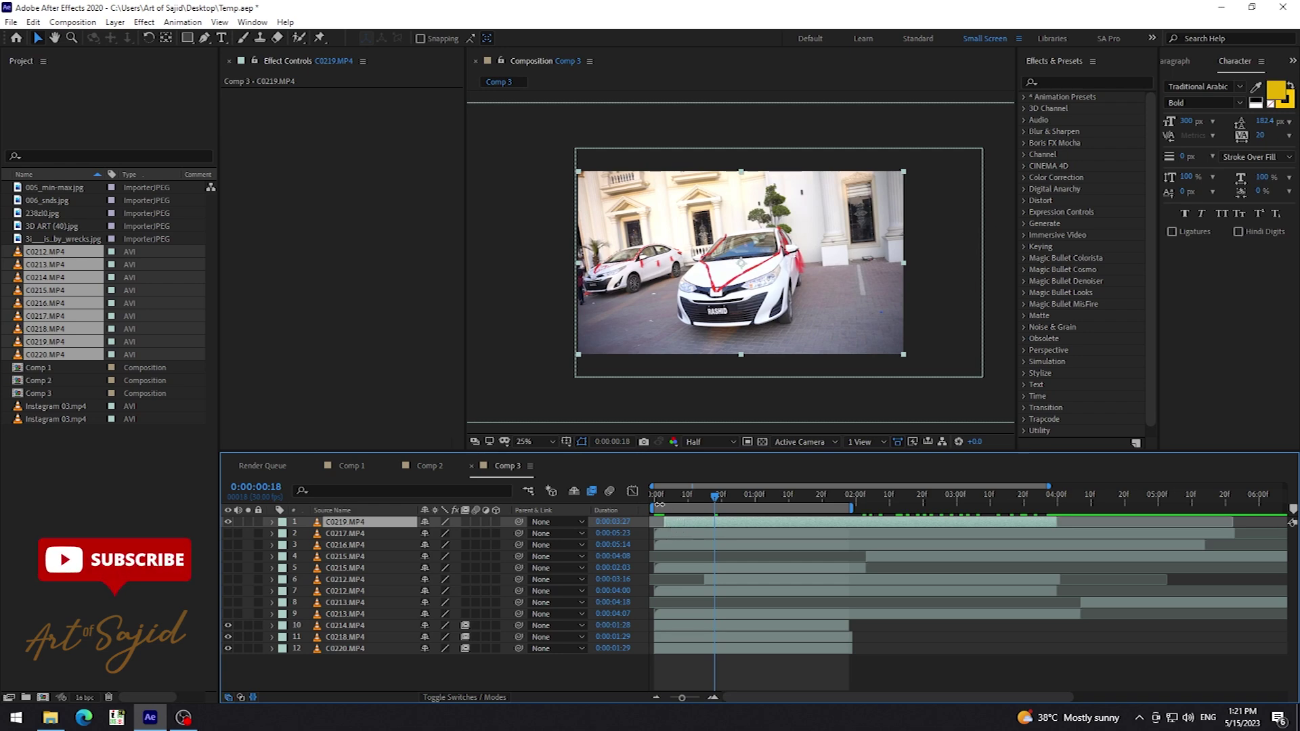
{"action": "key", "text": "Home"}
{"action": "left_click_drag", "start_coordinate": [675, 527], "coordinate": [667, 527]}
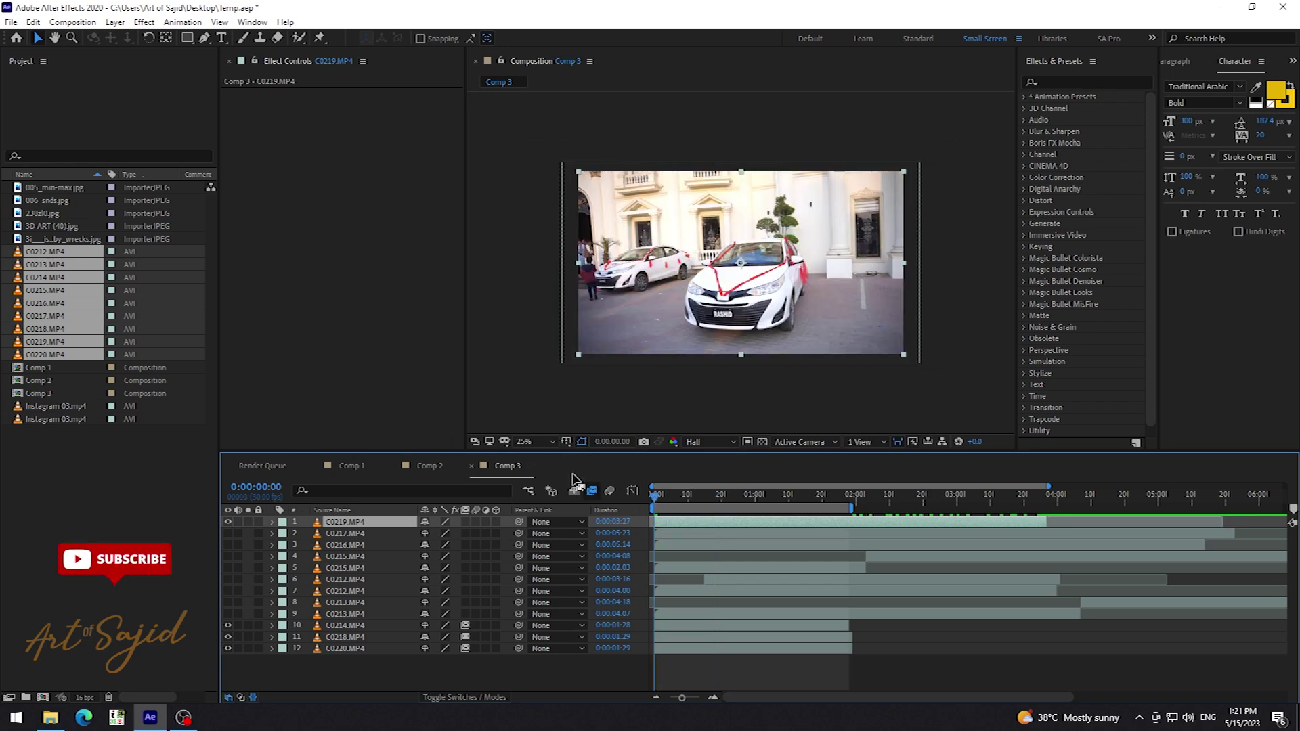
Set the viewer magnification to Fit and enlarge the composition viewer panel
{"action": "left_click", "coordinate": [535, 441]}
{"action": "left_click", "coordinate": [549, 472]}
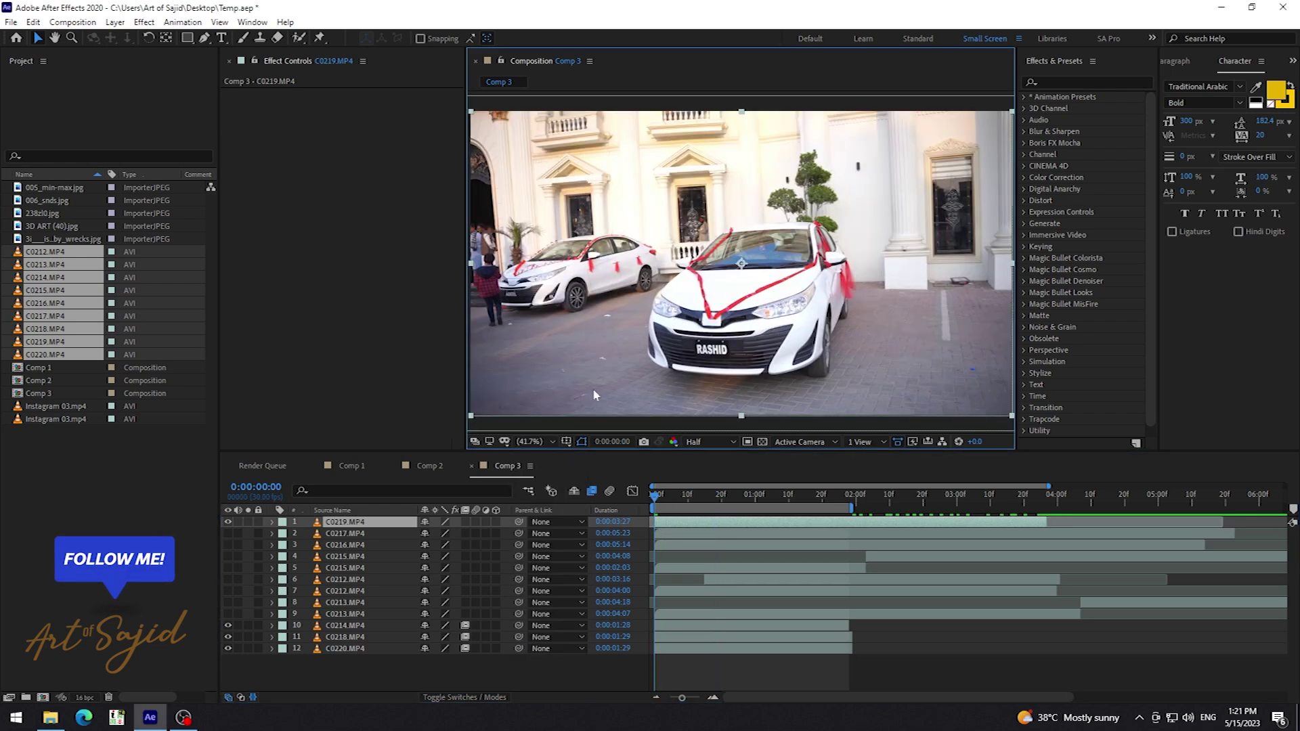
{"action": "left_click_drag", "start_coordinate": [413, 453], "coordinate": [413, 472]}
{"action": "left_click_drag", "start_coordinate": [655, 513], "coordinate": [666, 527]}
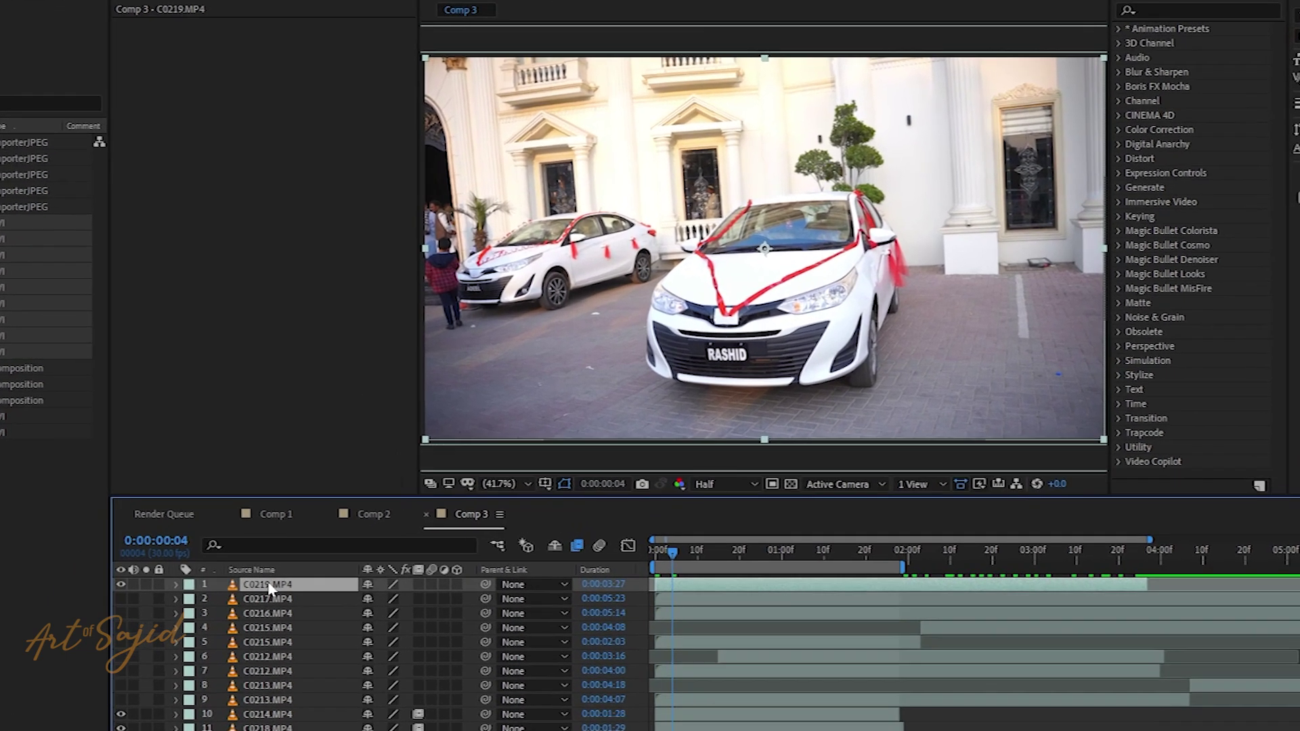
{"action": "right_click", "coordinate": [347, 540]}
Enable time remapping on C0219 and set a Time Remap keyframe at frame 0
{"action": "mouse_move", "coordinate": [448, 240]}
{"action": "mouse_move", "coordinate": [379, 169]}
{"action": "left_click", "coordinate": [589, 170]}
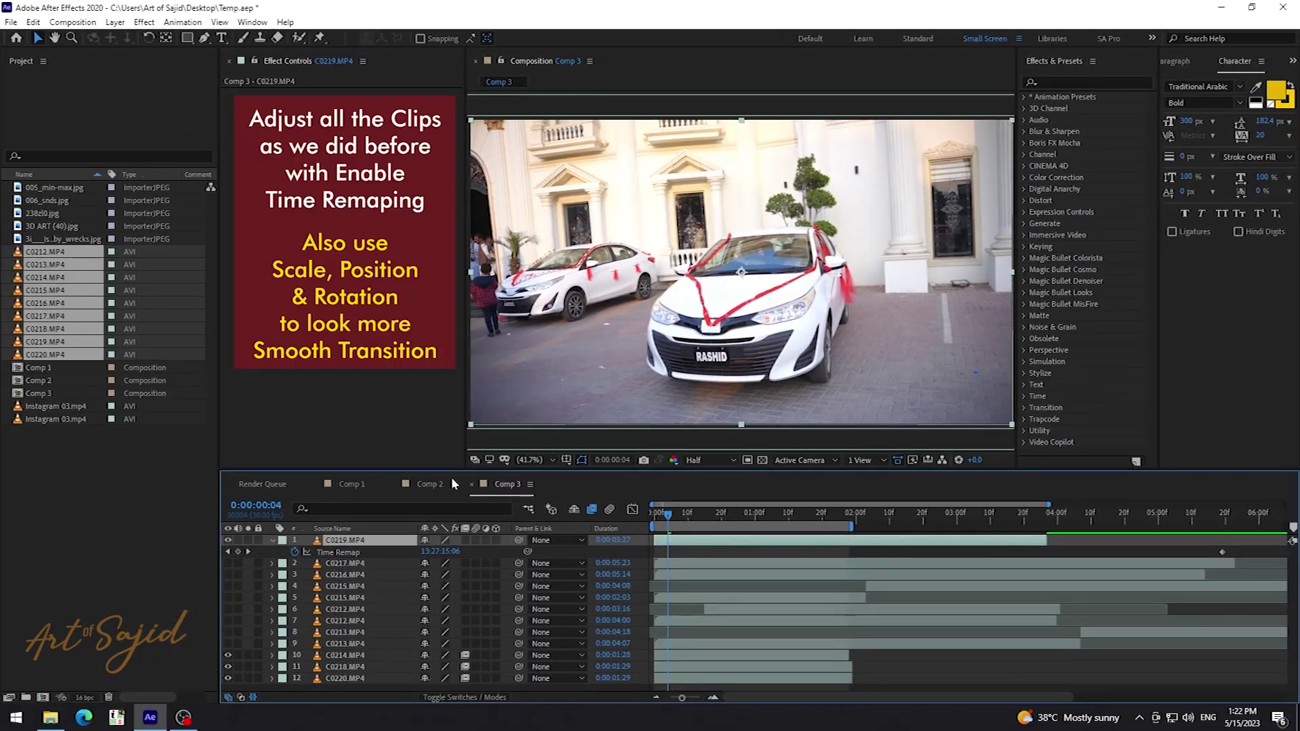
{"action": "key", "text": "Home"}
{"action": "left_click", "coordinate": [237, 552]}
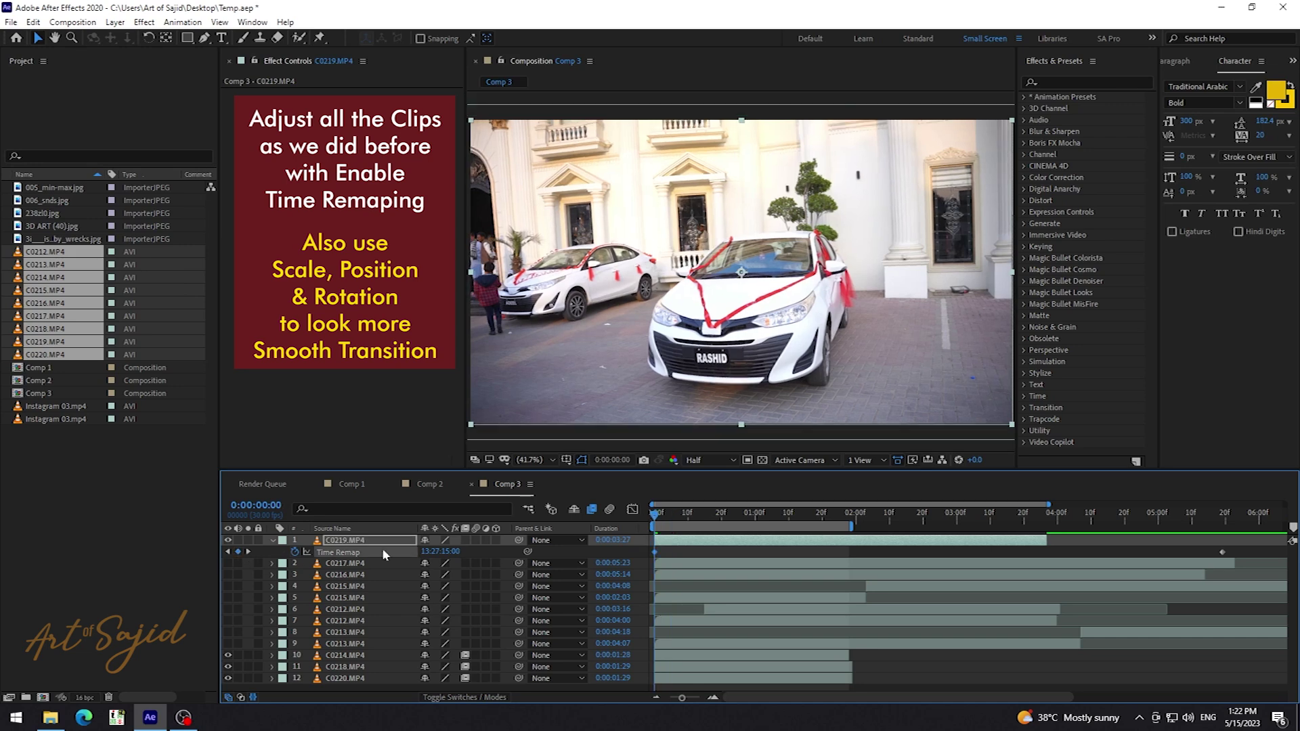
Retime C0219 by moving its Time Remap keyframes, one earlier to about 10f
{"action": "left_click_drag", "start_coordinate": [1020, 521], "coordinate": [1045, 518]}
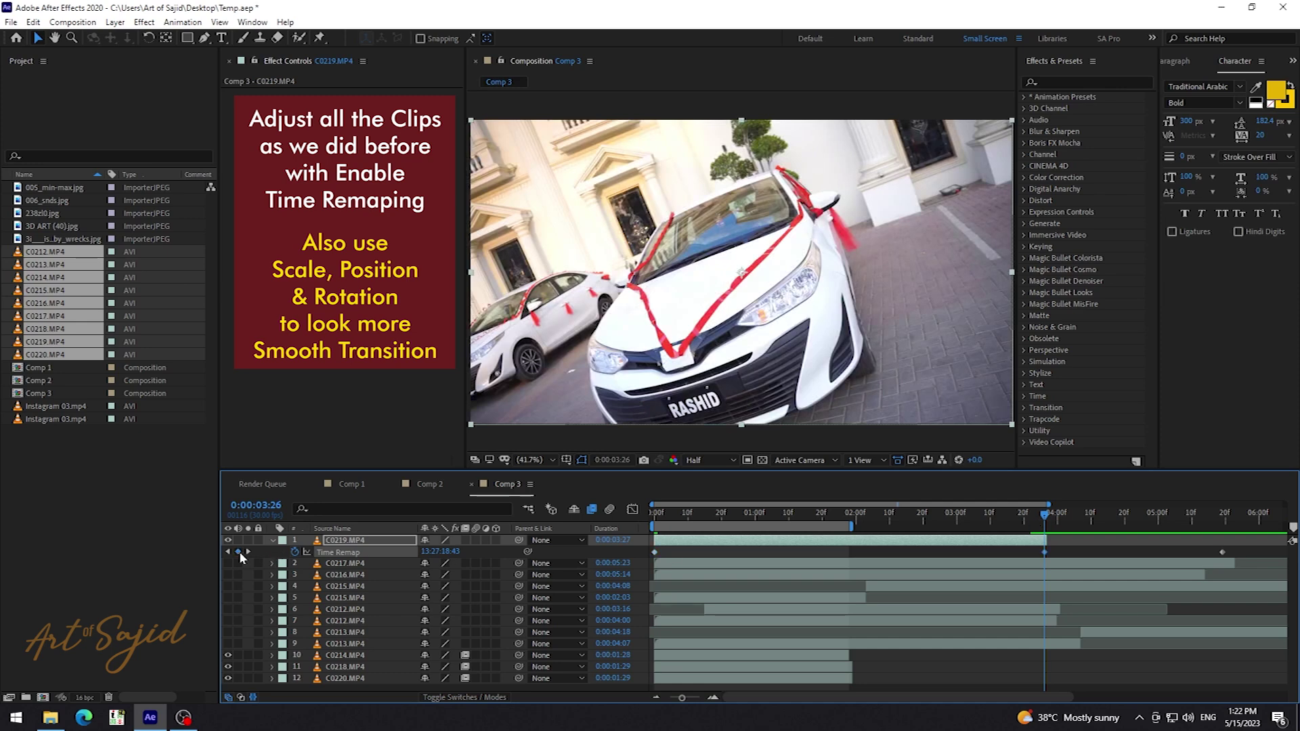
{"action": "left_click", "coordinate": [849, 520]}
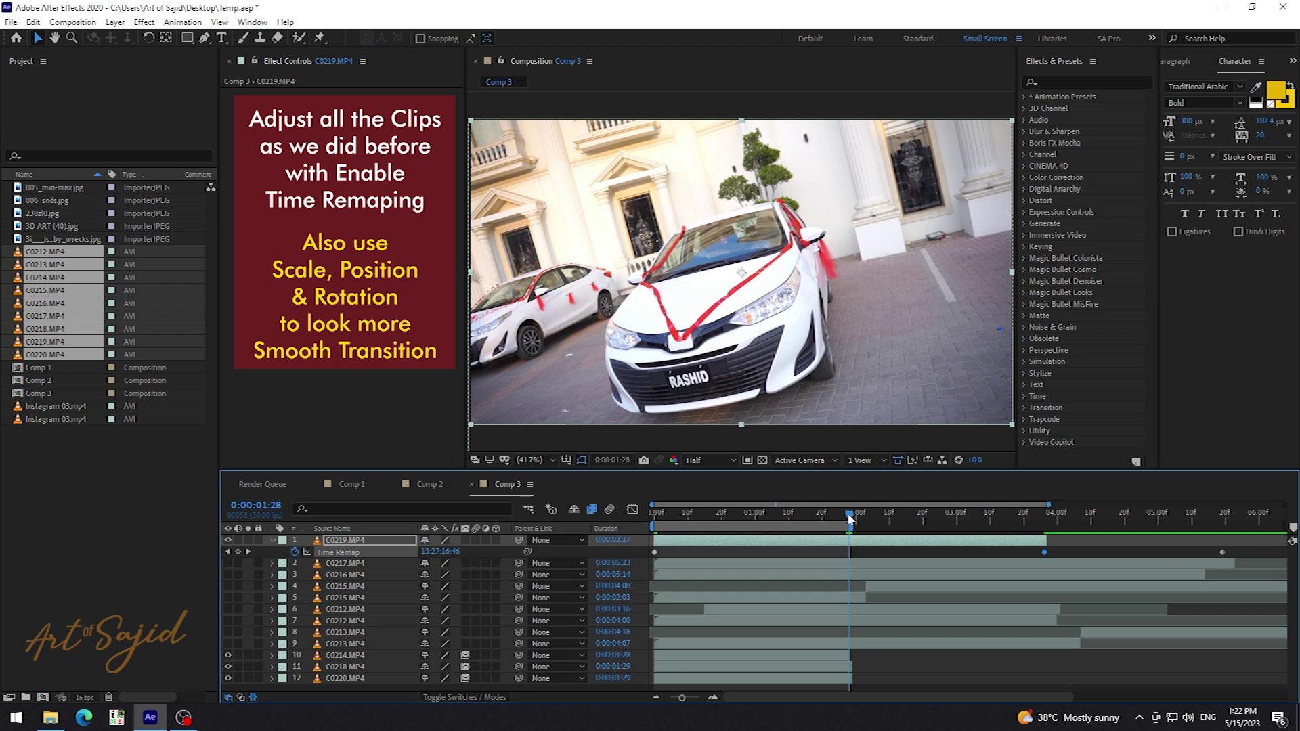
{"action": "left_click_drag", "start_coordinate": [850, 520], "coordinate": [856, 520]}
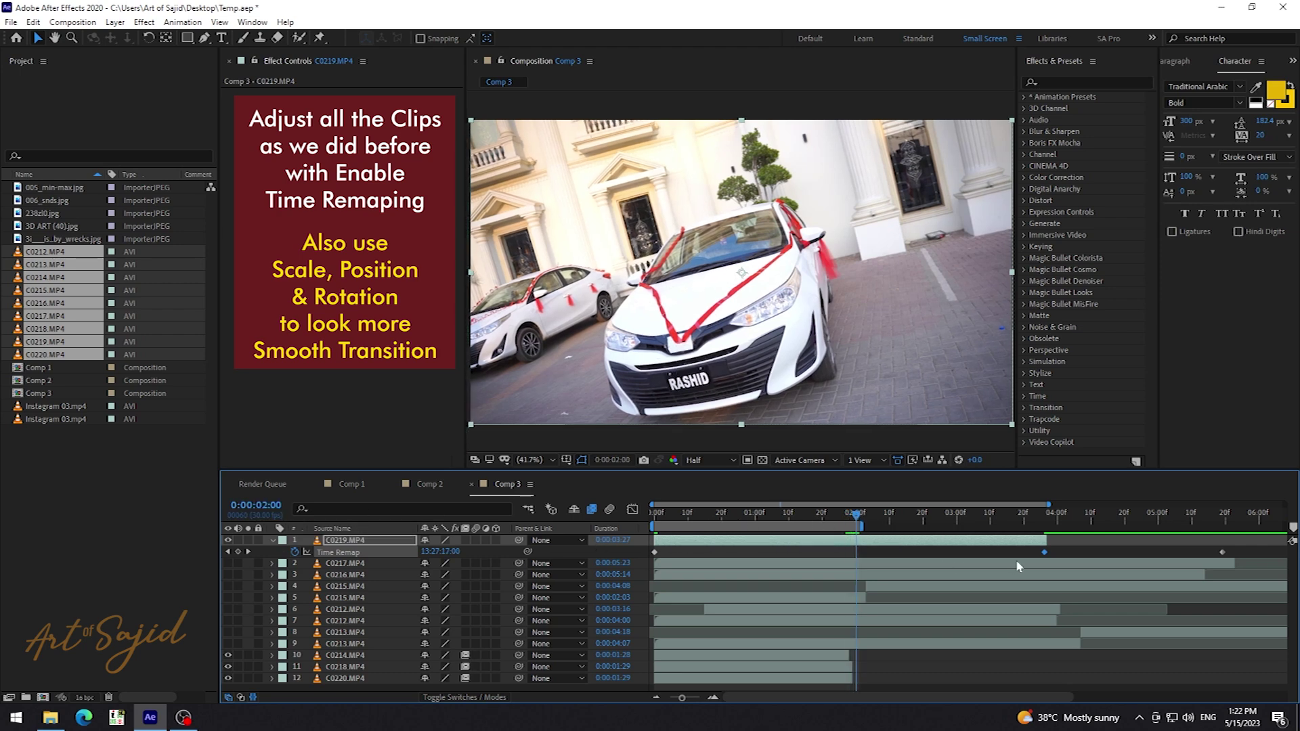
{"action": "left_click_drag", "start_coordinate": [675, 520], "coordinate": [880, 520]}
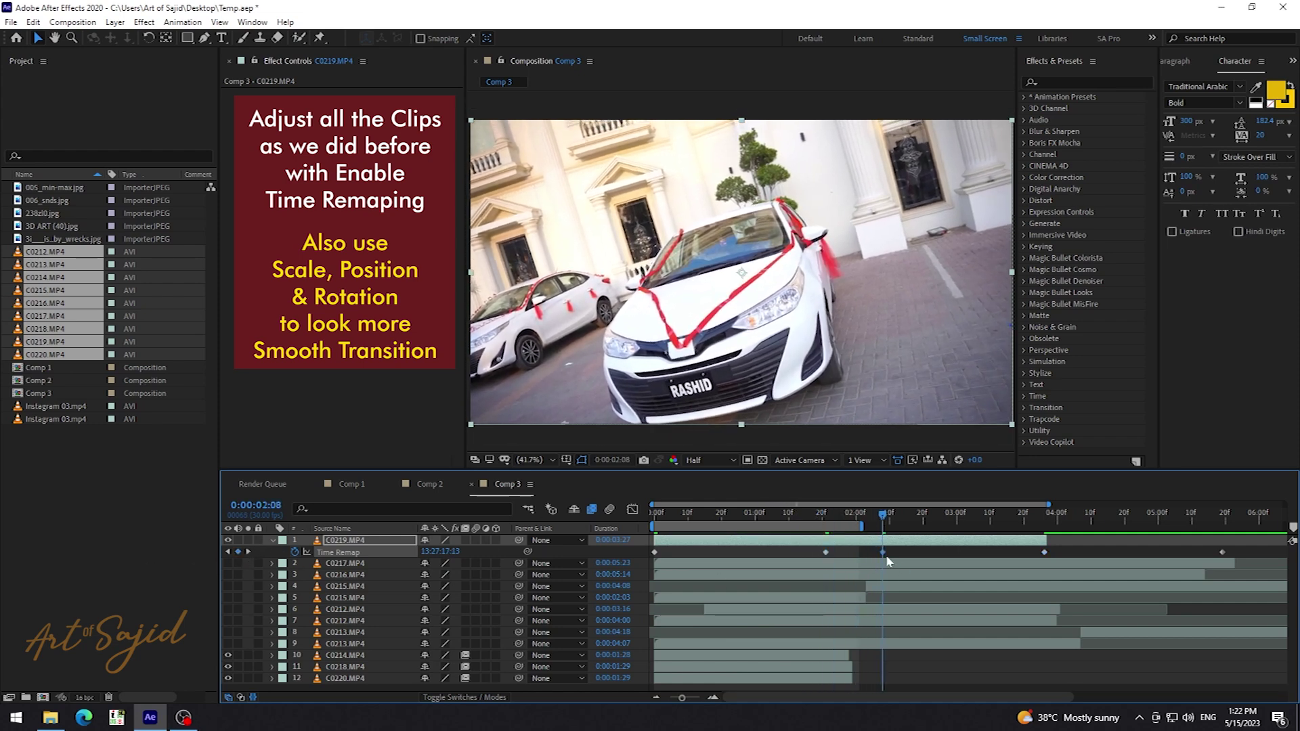
{"action": "left_click_drag", "start_coordinate": [885, 551], "coordinate": [1010, 552]}
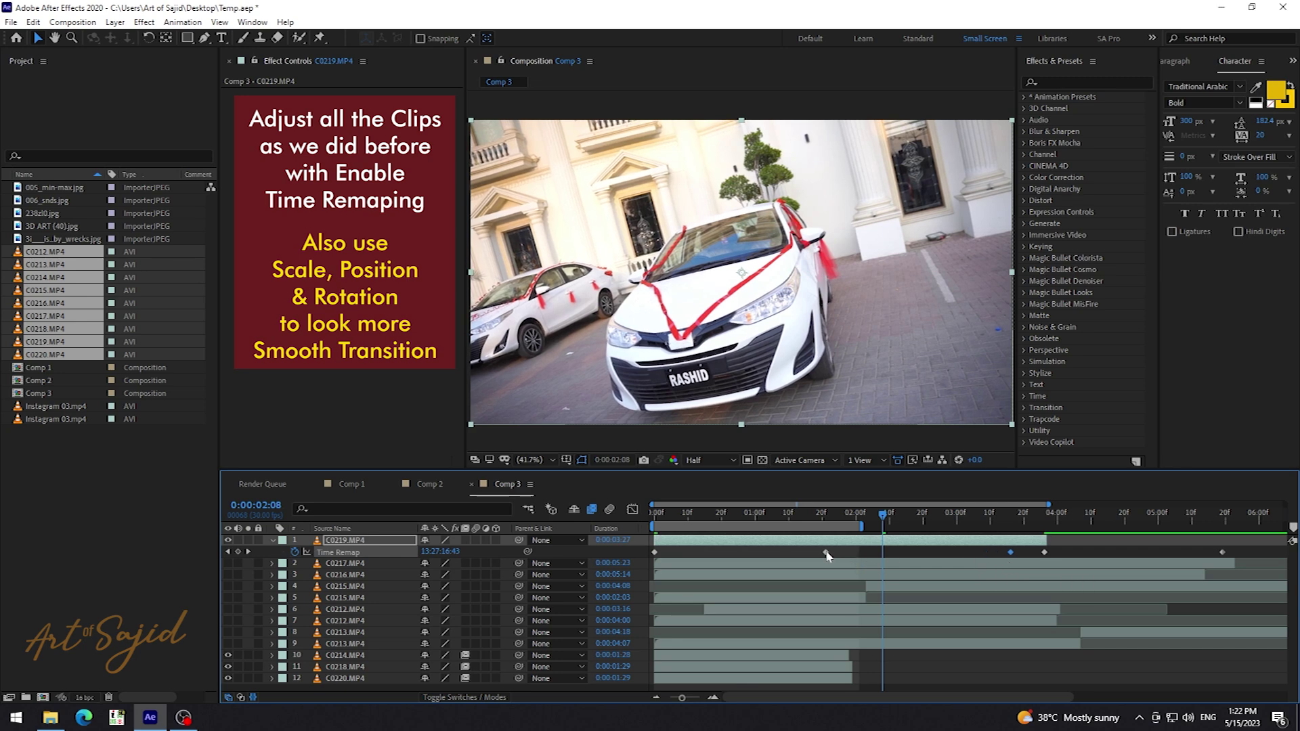
{"action": "left_click_drag", "start_coordinate": [826, 552], "coordinate": [691, 552]}
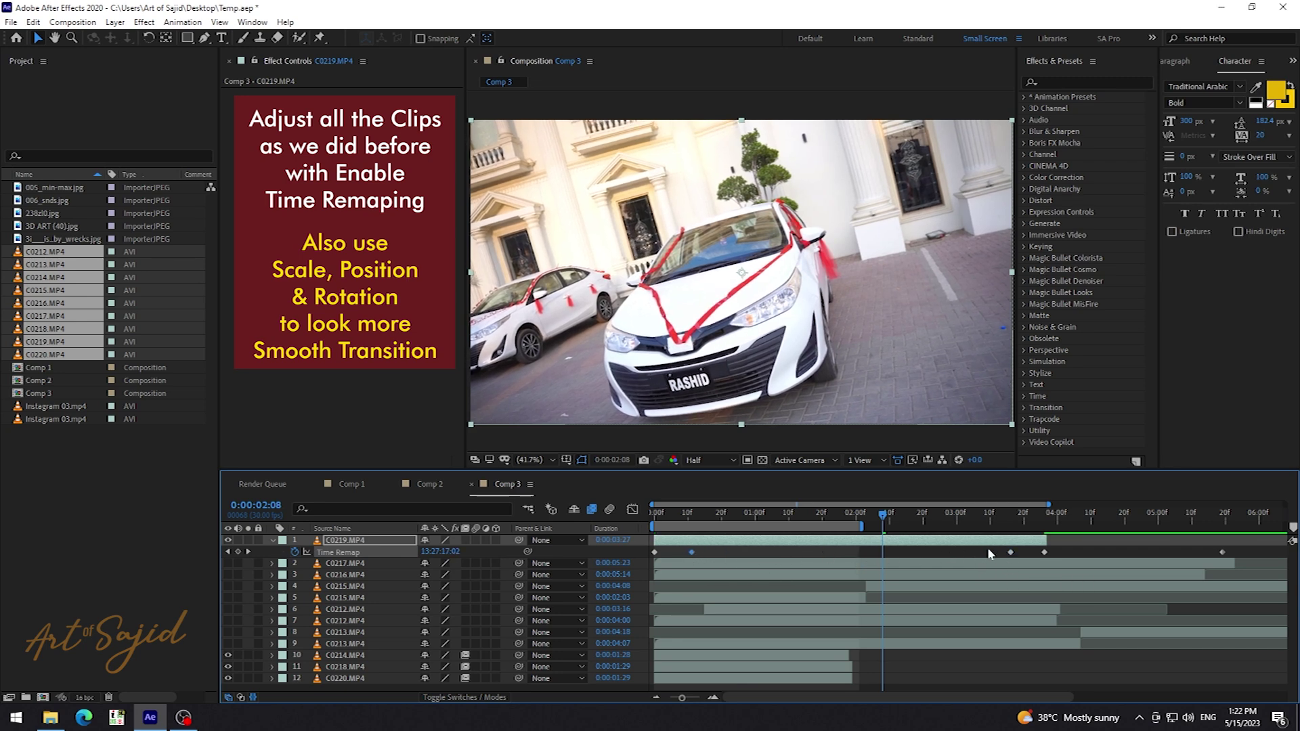
{"action": "left_click_drag", "start_coordinate": [1044, 552], "coordinate": [855, 552]}
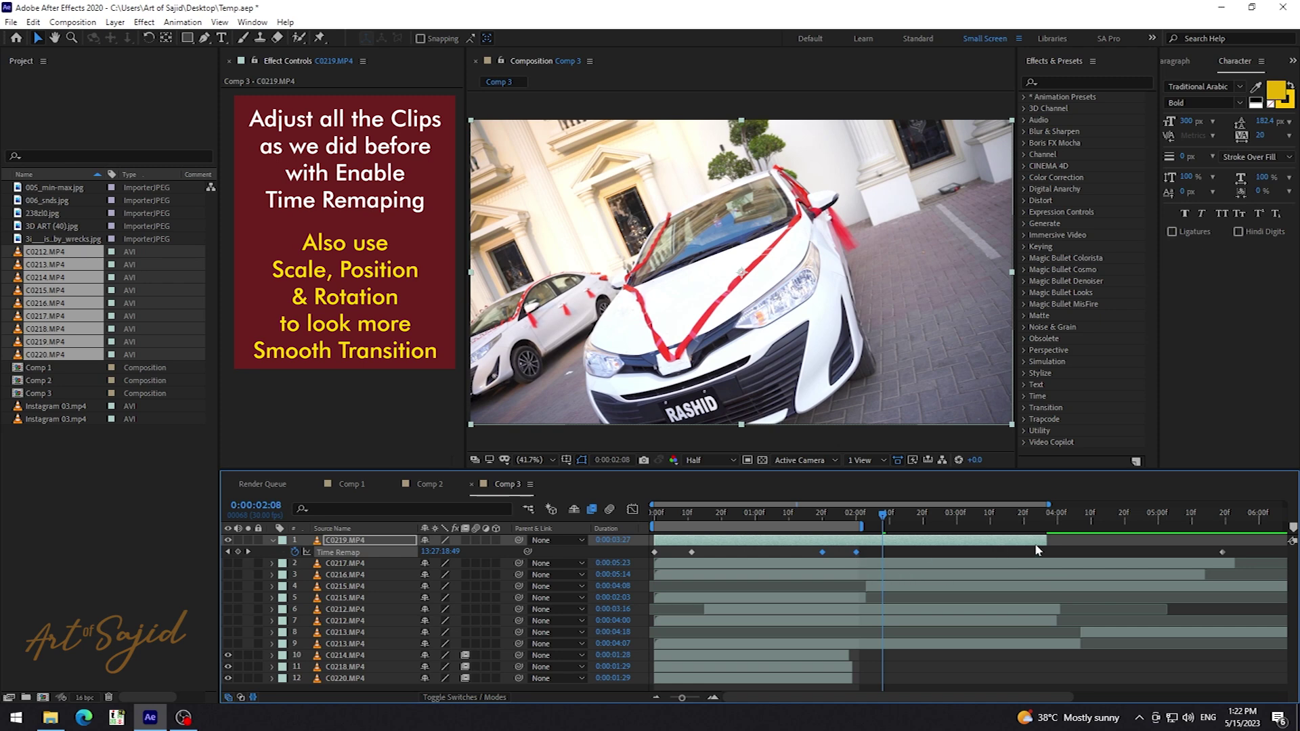
Trim C0219's end to a 0:00:02:01 duration and preview the retimed clip
{"action": "left_click_drag", "start_coordinate": [1044, 542], "coordinate": [861, 540]}
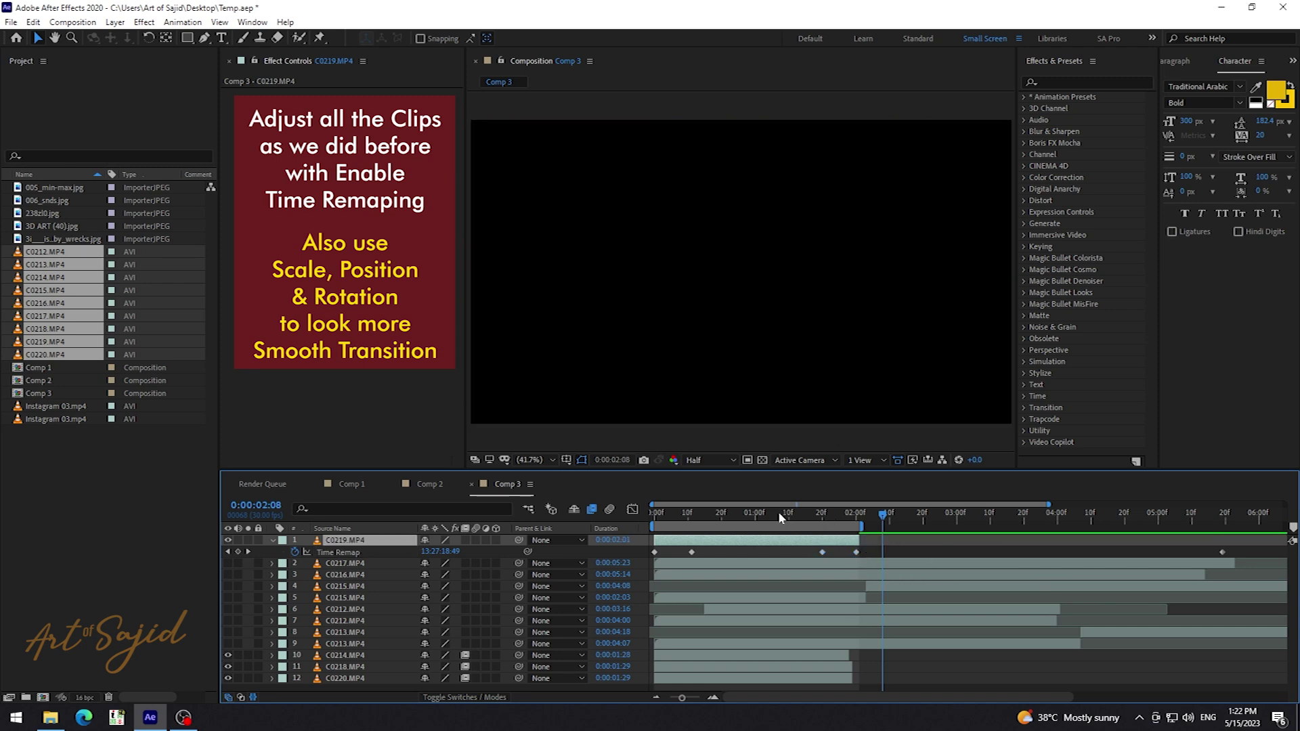
{"action": "key", "text": "Home"}
{"action": "key", "text": "space"}
{"action": "key", "text": "space"}
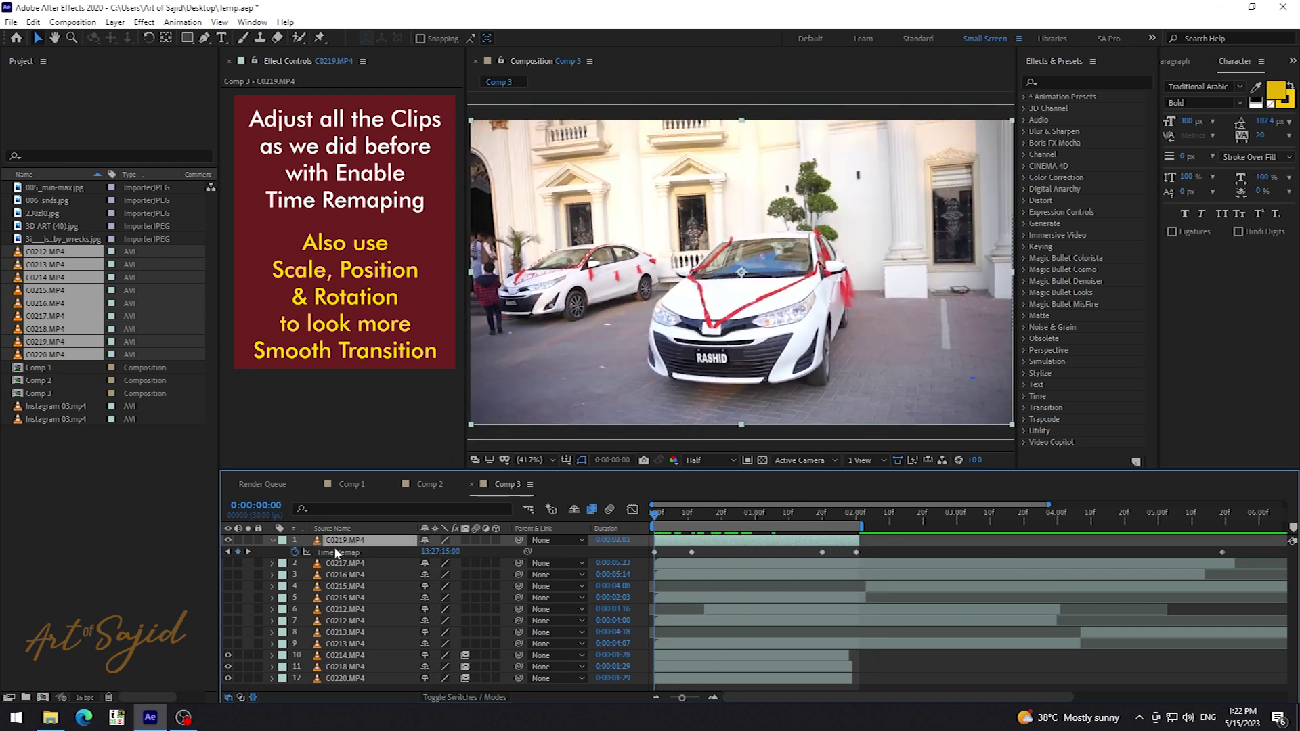
Keyframe C0219's Scale at 125% at the start and 100% near 10f
{"action": "key", "text": "shift+s"}
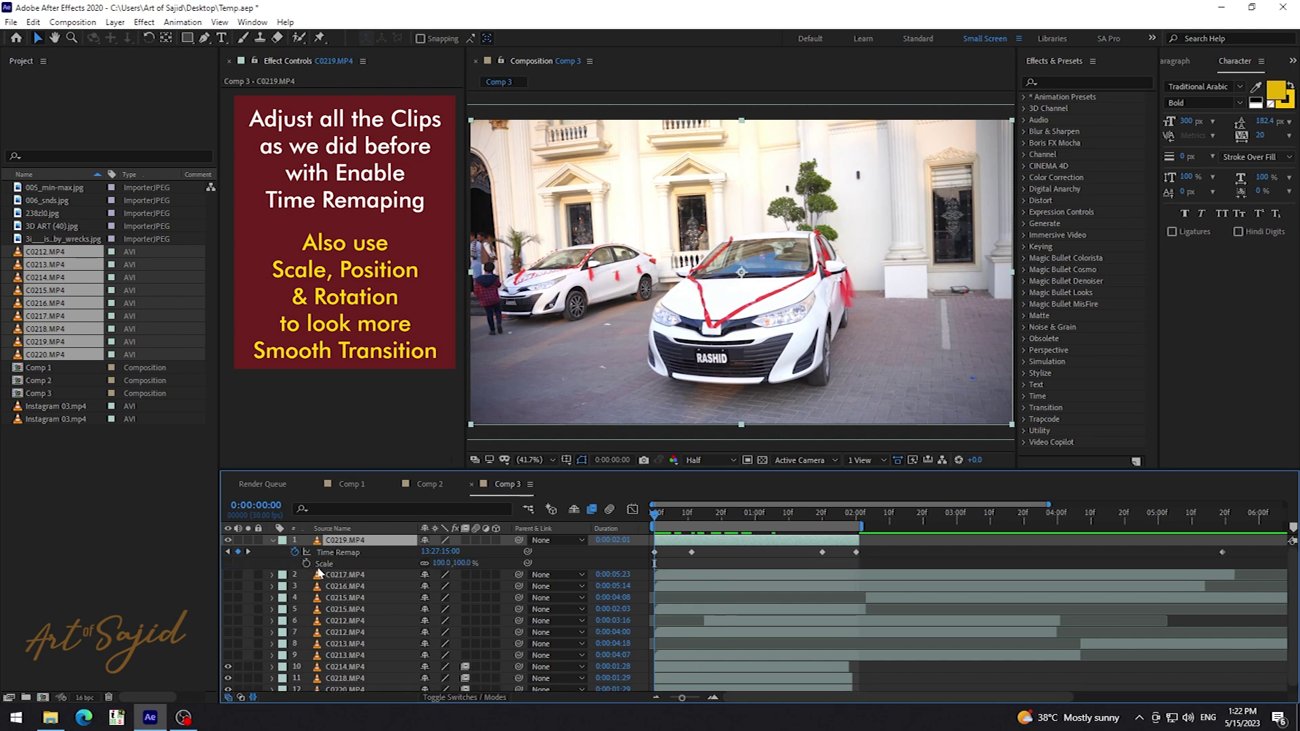
{"action": "left_click", "coordinate": [306, 564]}
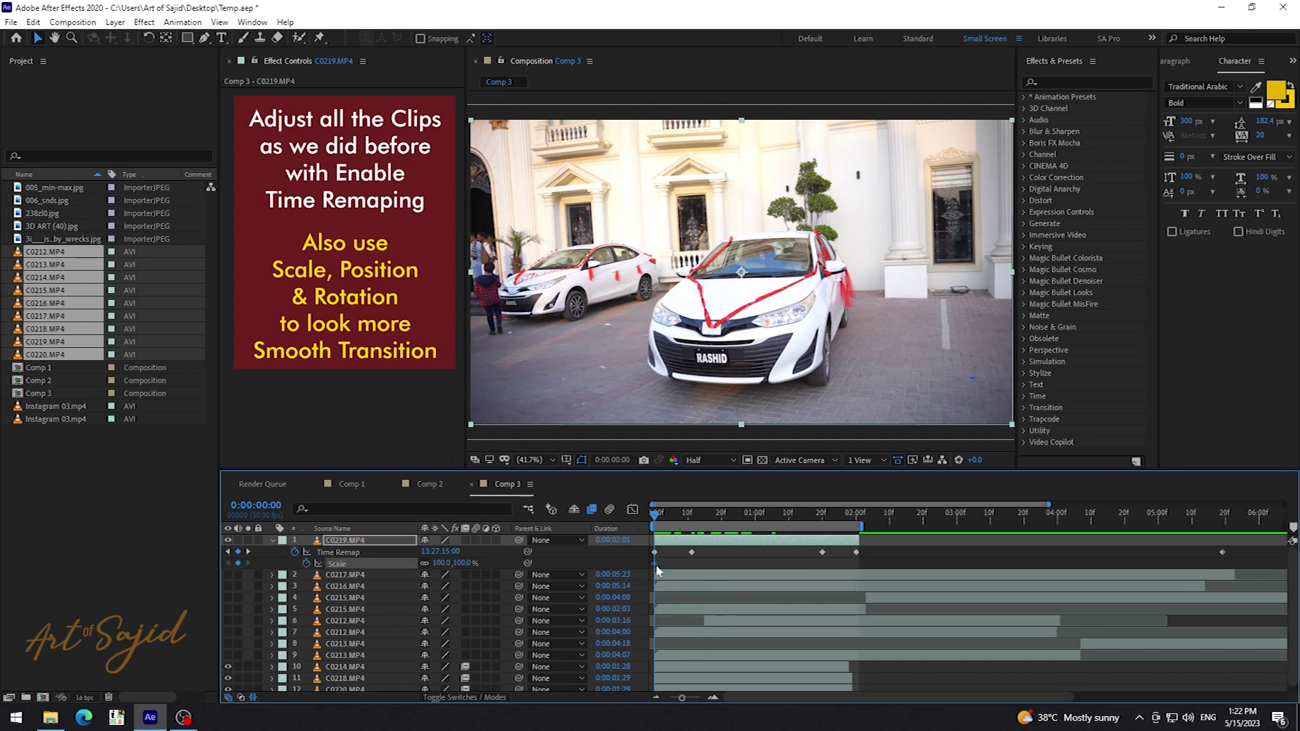
{"action": "mouse_move", "coordinate": [656, 571]}
{"action": "left_click_drag", "start_coordinate": [654, 564], "coordinate": [691, 564]}
{"action": "type", "text": "5"}
{"action": "key", "text": "Return"}
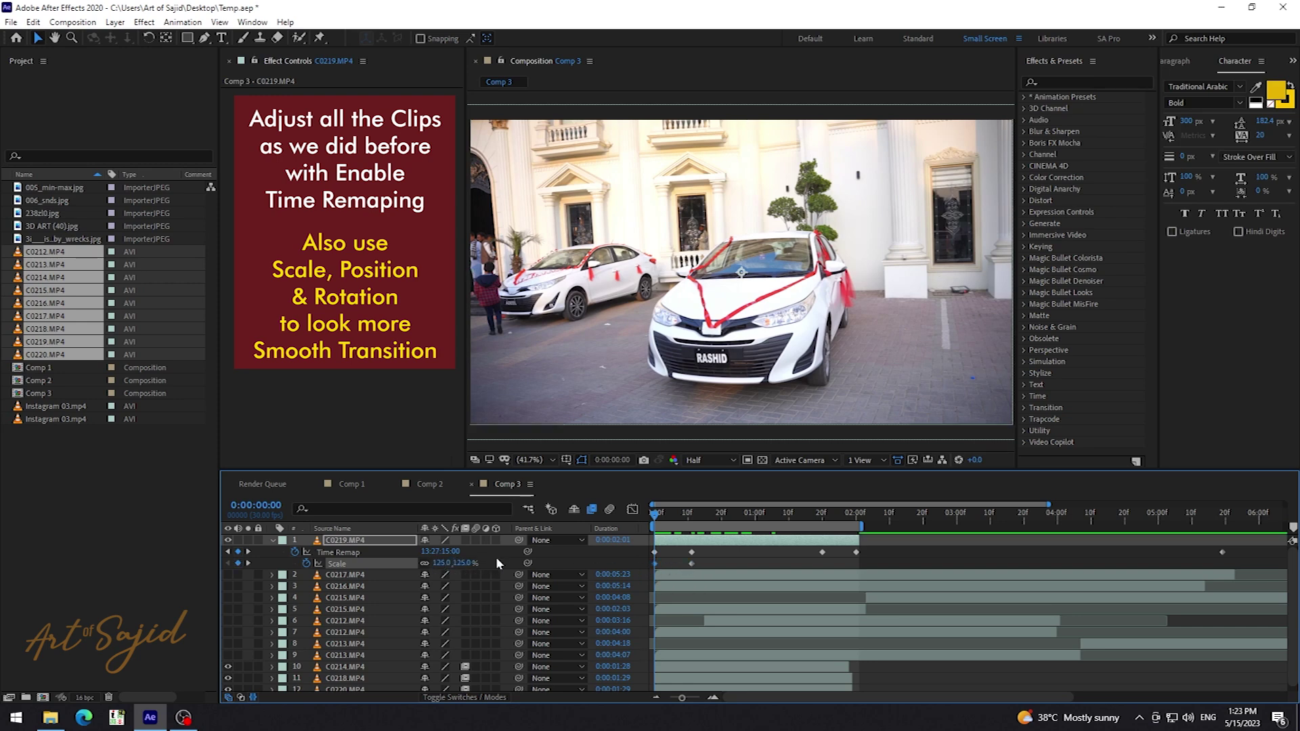
{"action": "left_click_drag", "start_coordinate": [662, 519], "coordinate": [821, 520]}
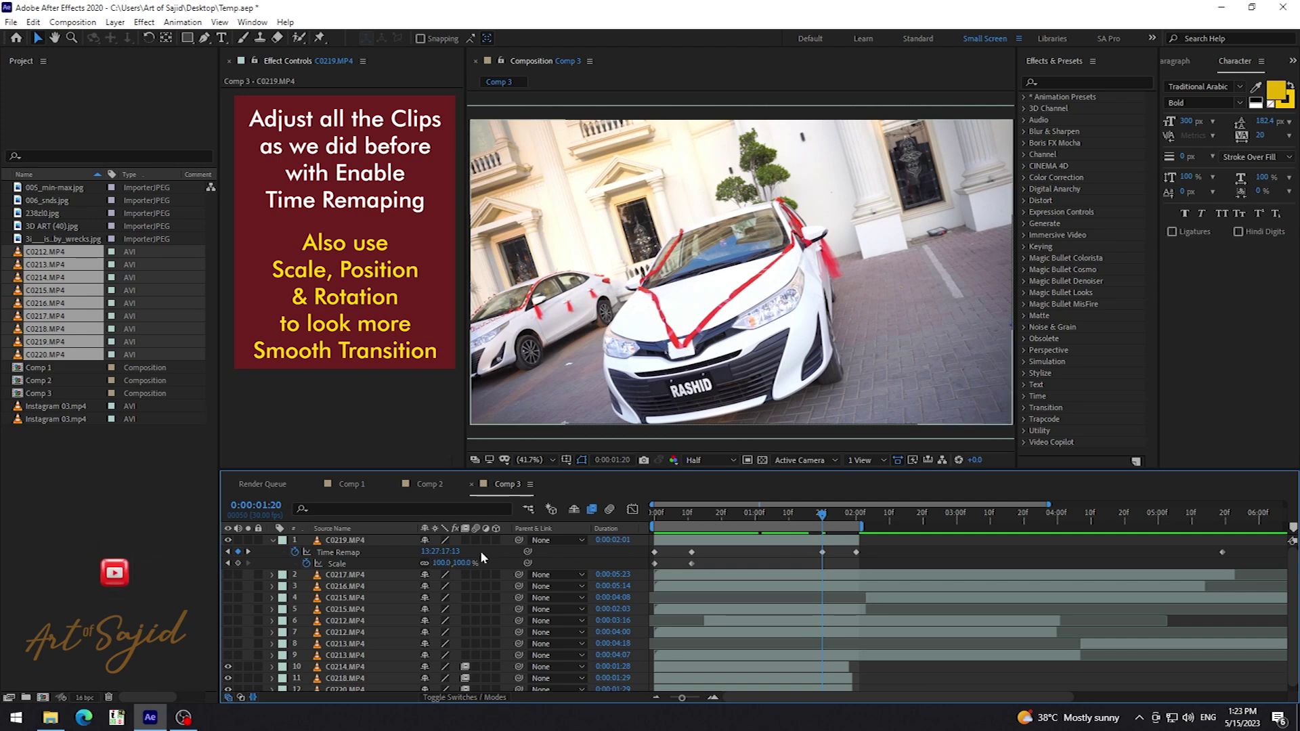
Set a 104% Scale keyframe at 0:00:01:20 and add a Position keyframe there
{"action": "left_click_drag", "start_coordinate": [442, 563], "coordinate": [445, 565]}
{"action": "key", "text": "Up"}
{"action": "key", "text": "Up"}
{"action": "key", "text": "Up"}
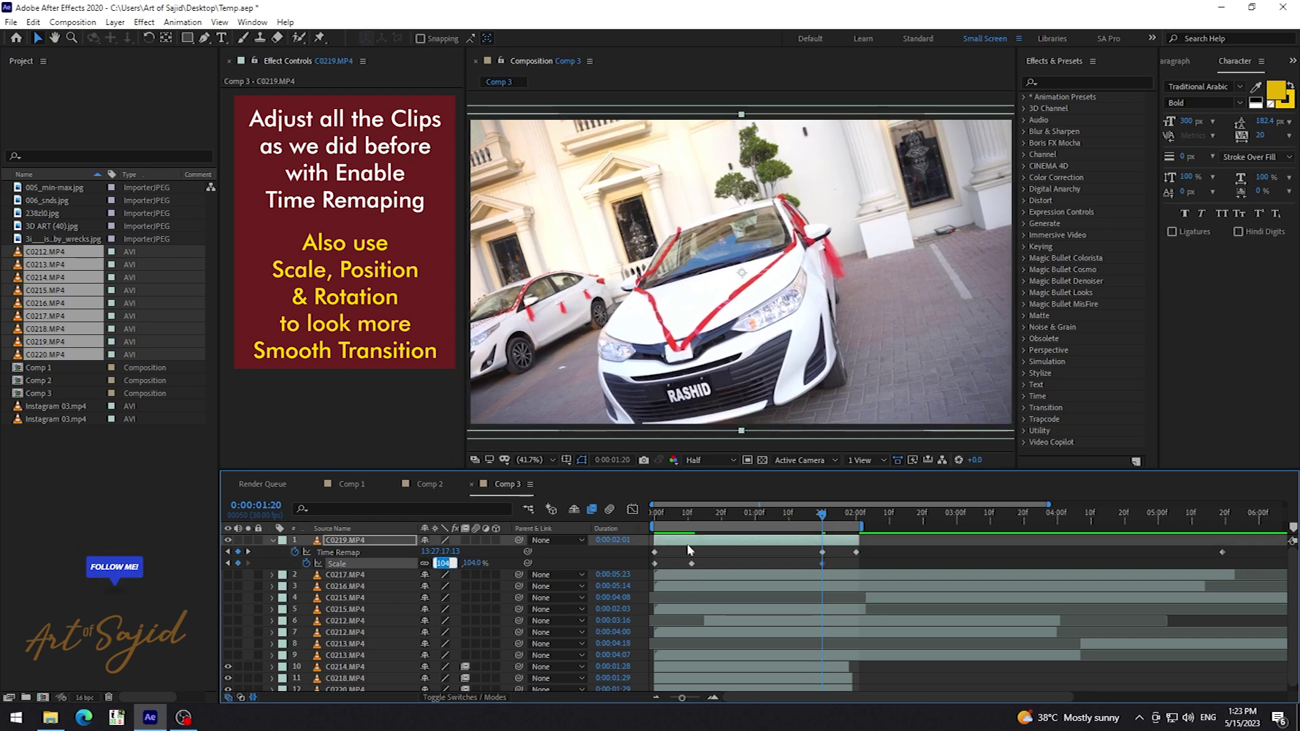
{"action": "key", "text": "BackSpace"}
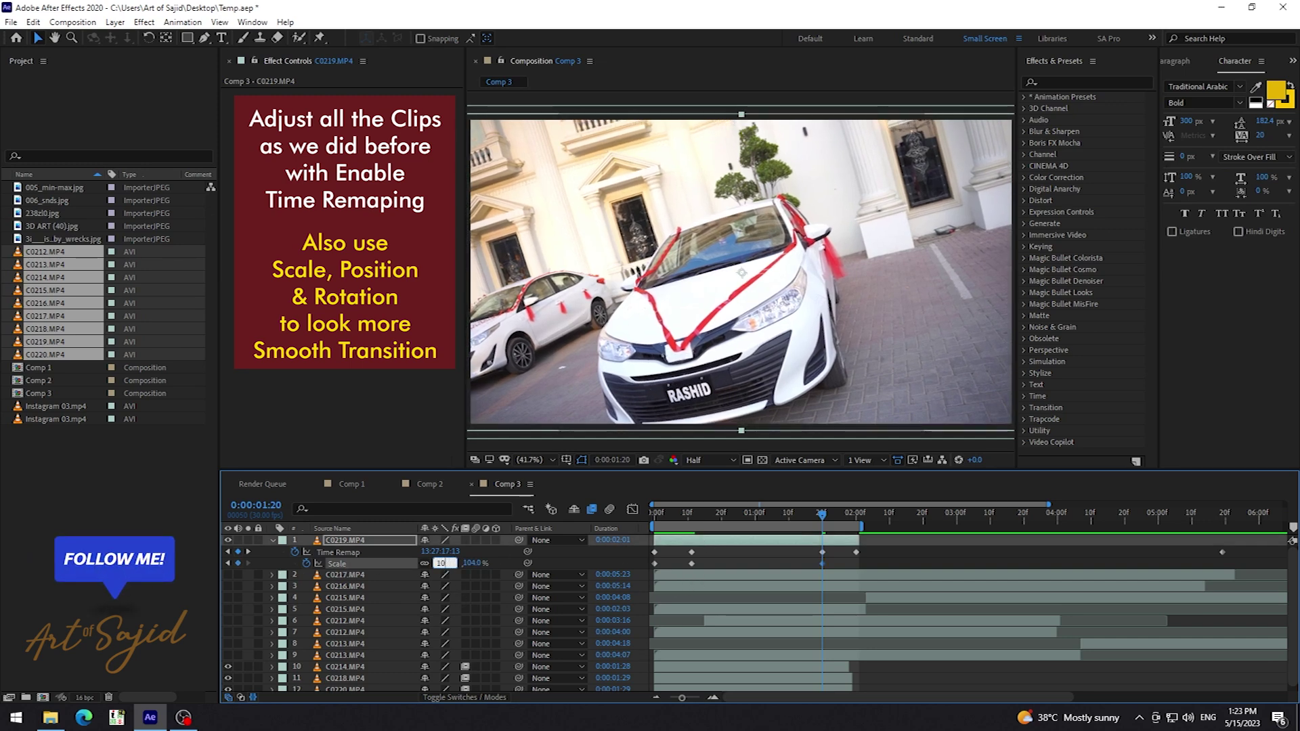
{"action": "type", "text": "4"}
{"action": "key", "text": "Return"}
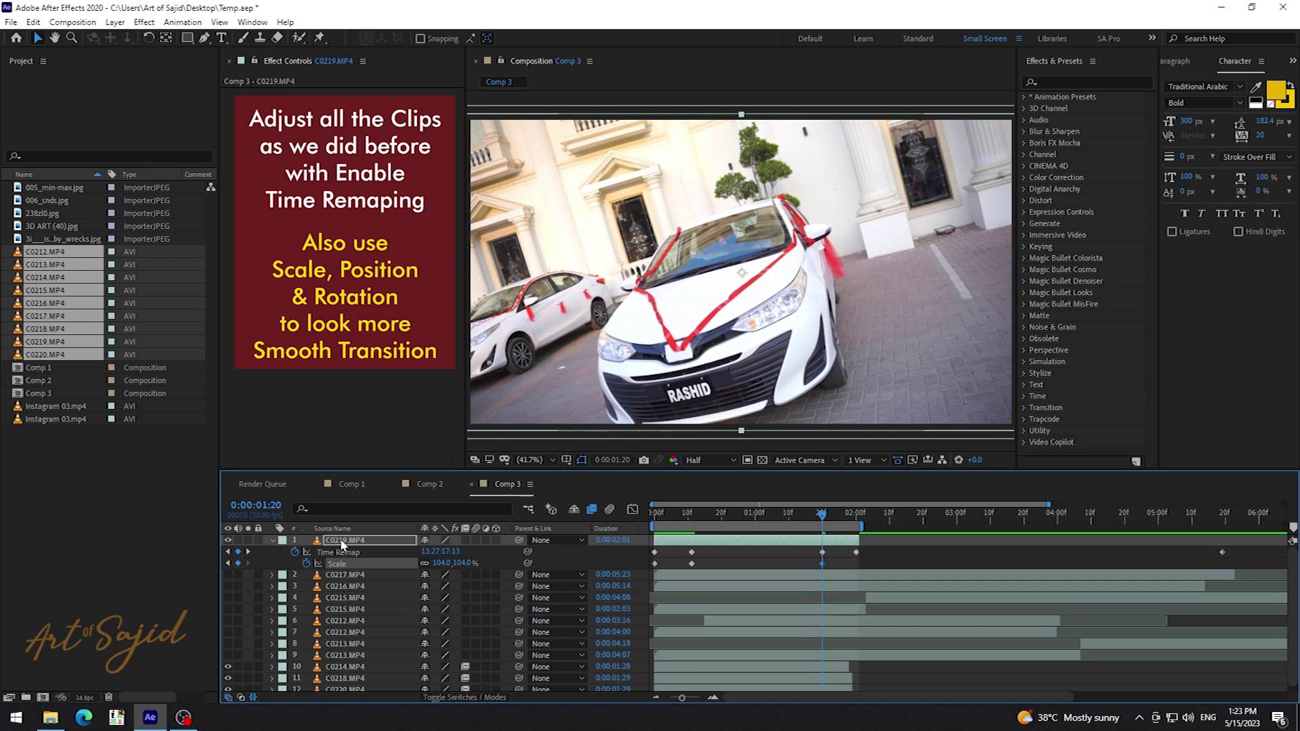
{"action": "key", "text": "alt+shift+p"}
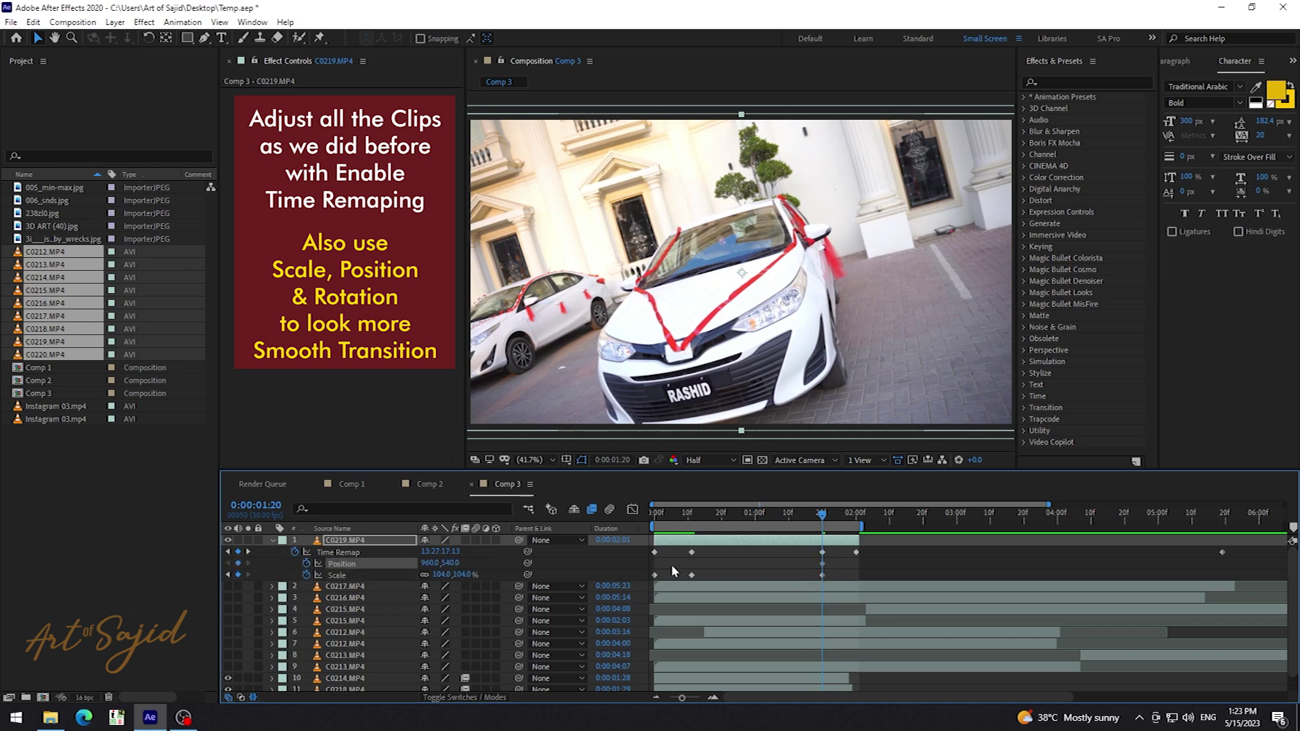
Move the Position keyframe to about 10f, add one at 0:00:01:20, and set Scale 105% there
{"action": "left_click_drag", "start_coordinate": [783, 565], "coordinate": [692, 566]}
{"action": "left_click_drag", "start_coordinate": [449, 563], "coordinate": [436, 564]}
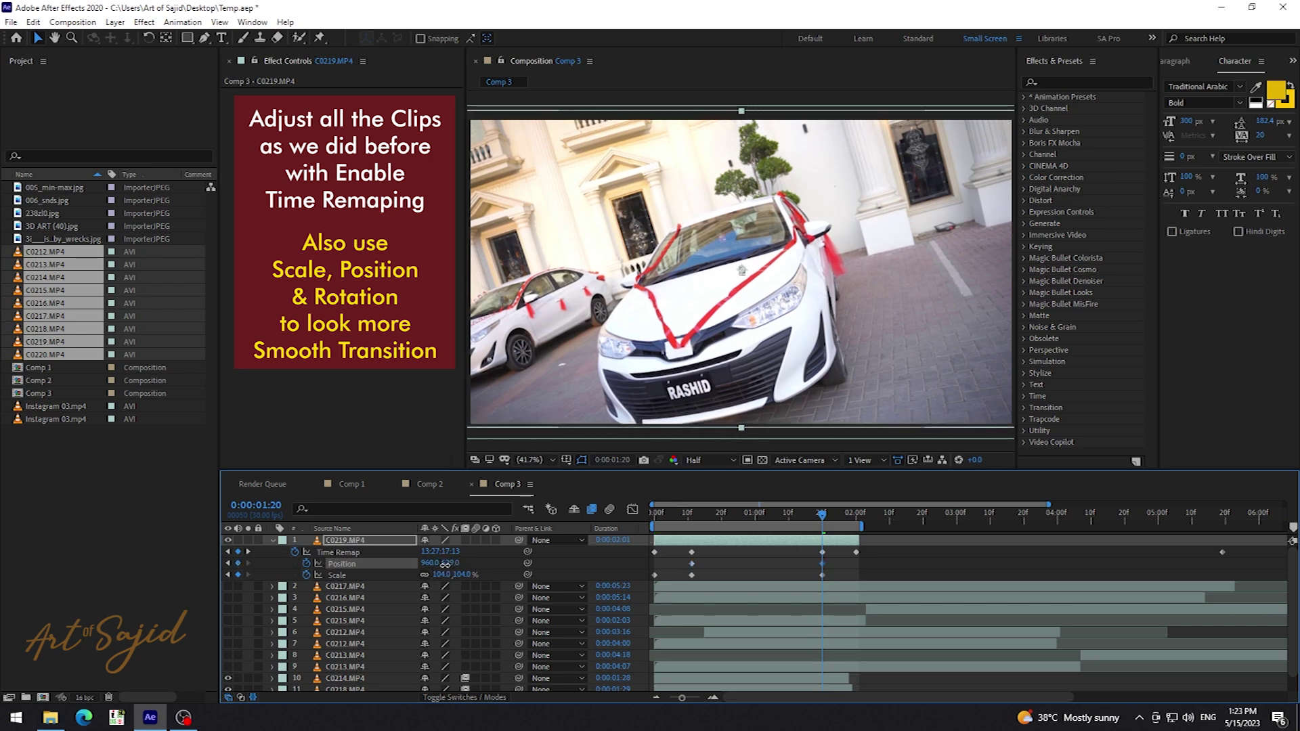
{"action": "left_click", "coordinate": [695, 516]}
{"action": "left_click_drag", "start_coordinate": [696, 519], "coordinate": [857, 523]}
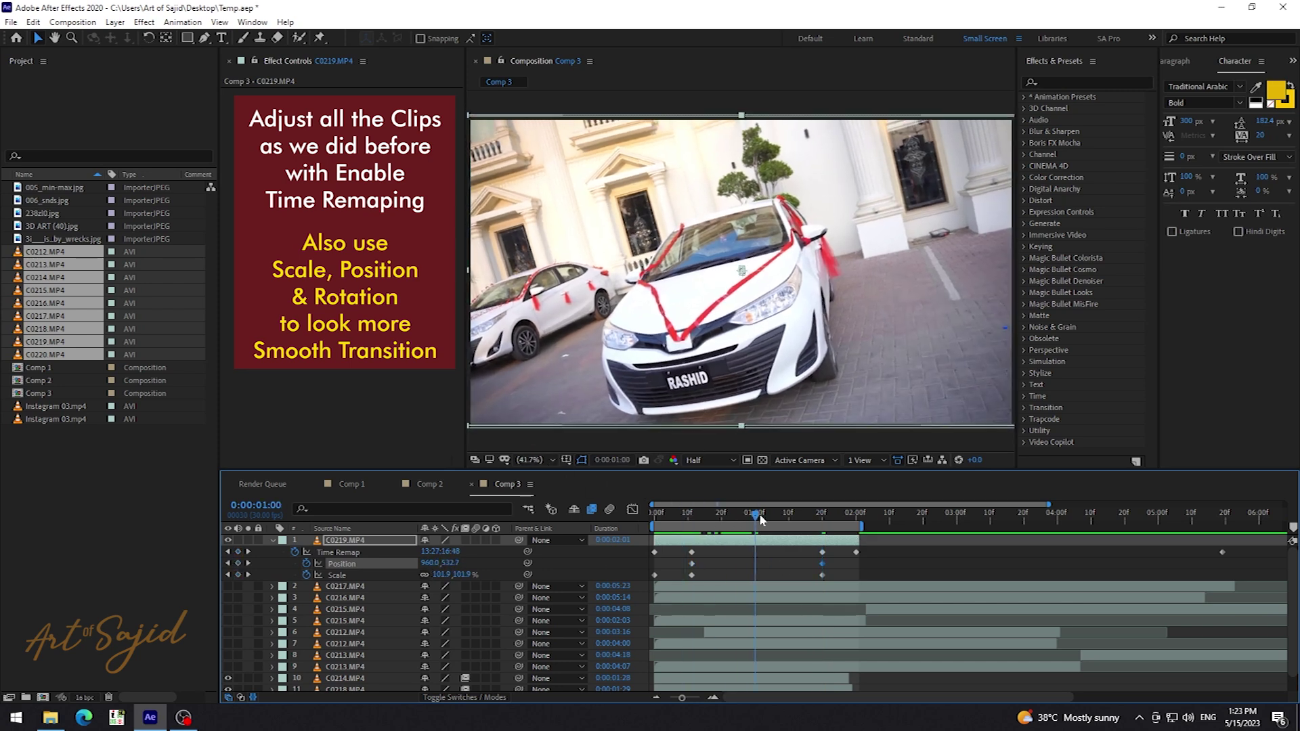
{"action": "left_click", "coordinate": [822, 523]}
{"action": "type", "text": "105"}
{"action": "key", "text": "Return"}
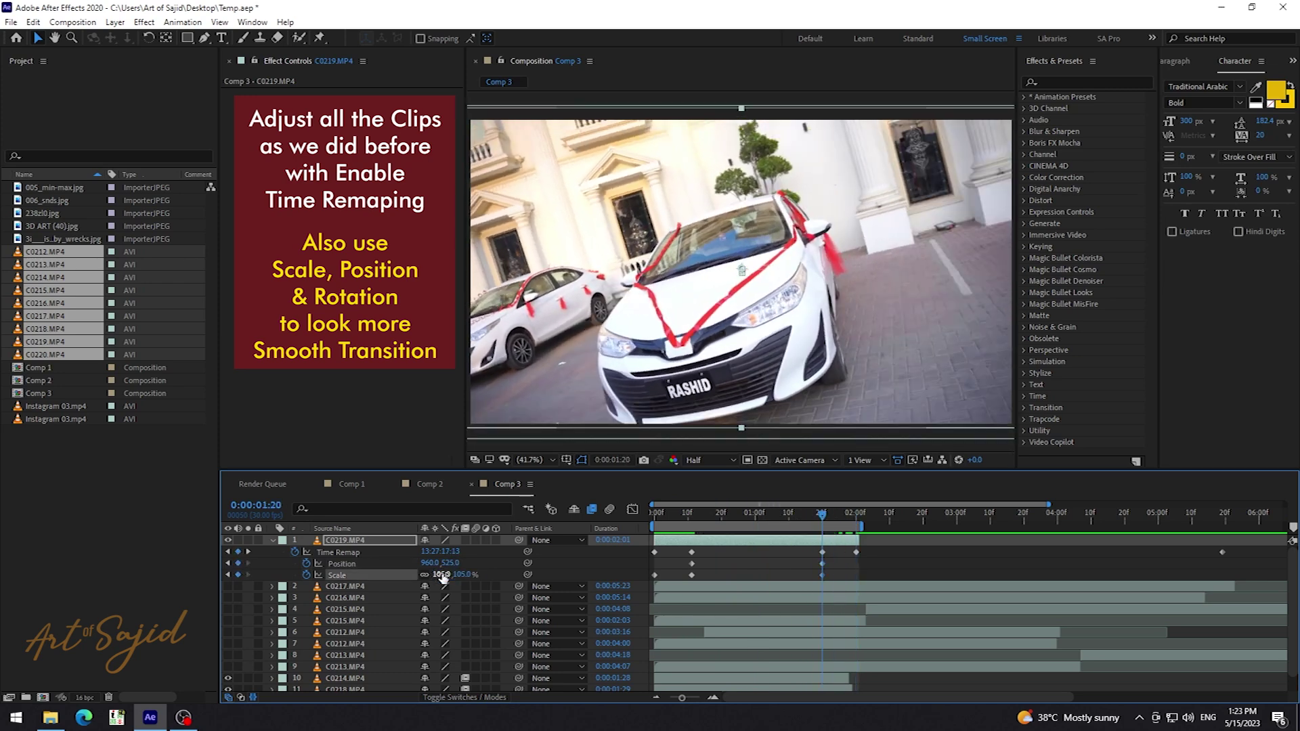
Add a 125% Scale keyframe at 0:00:02:00 and preview the push-in
{"action": "left_click_drag", "start_coordinate": [838, 513], "coordinate": [856, 518]}
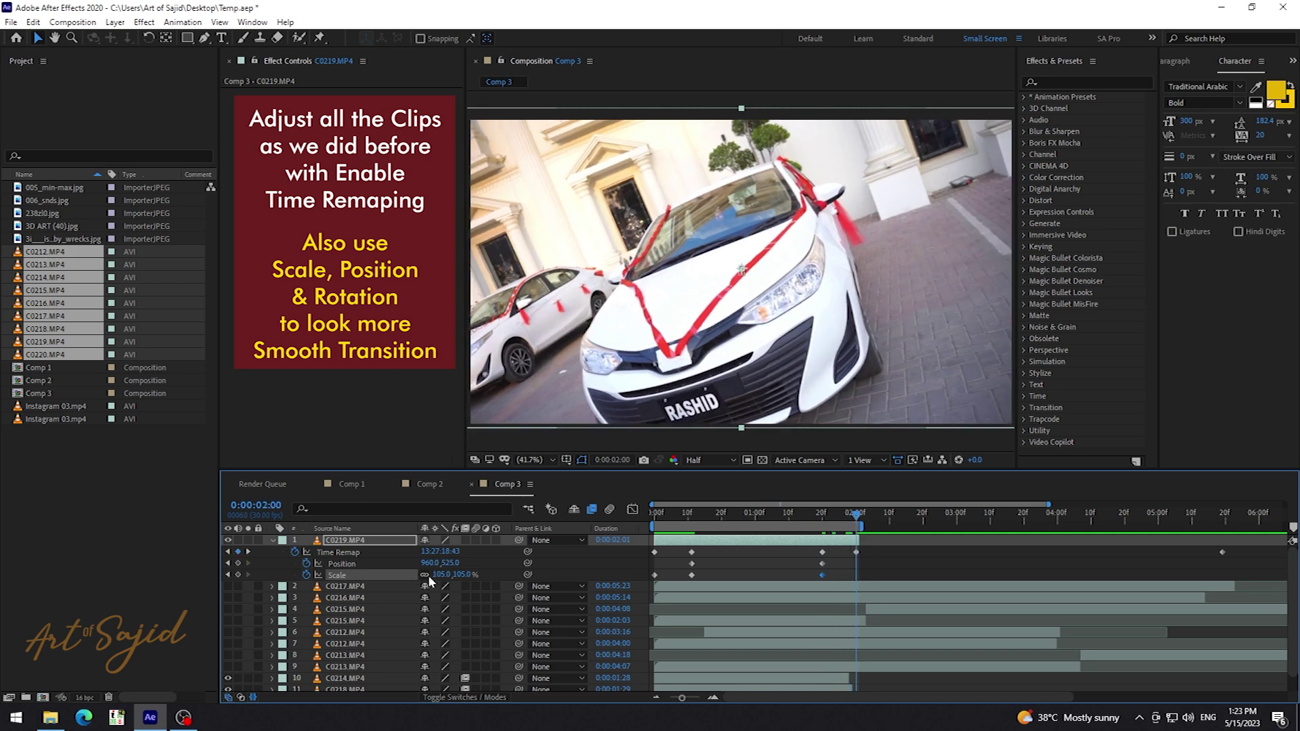
{"action": "type", "text": "125"}
{"action": "key", "text": "Return"}
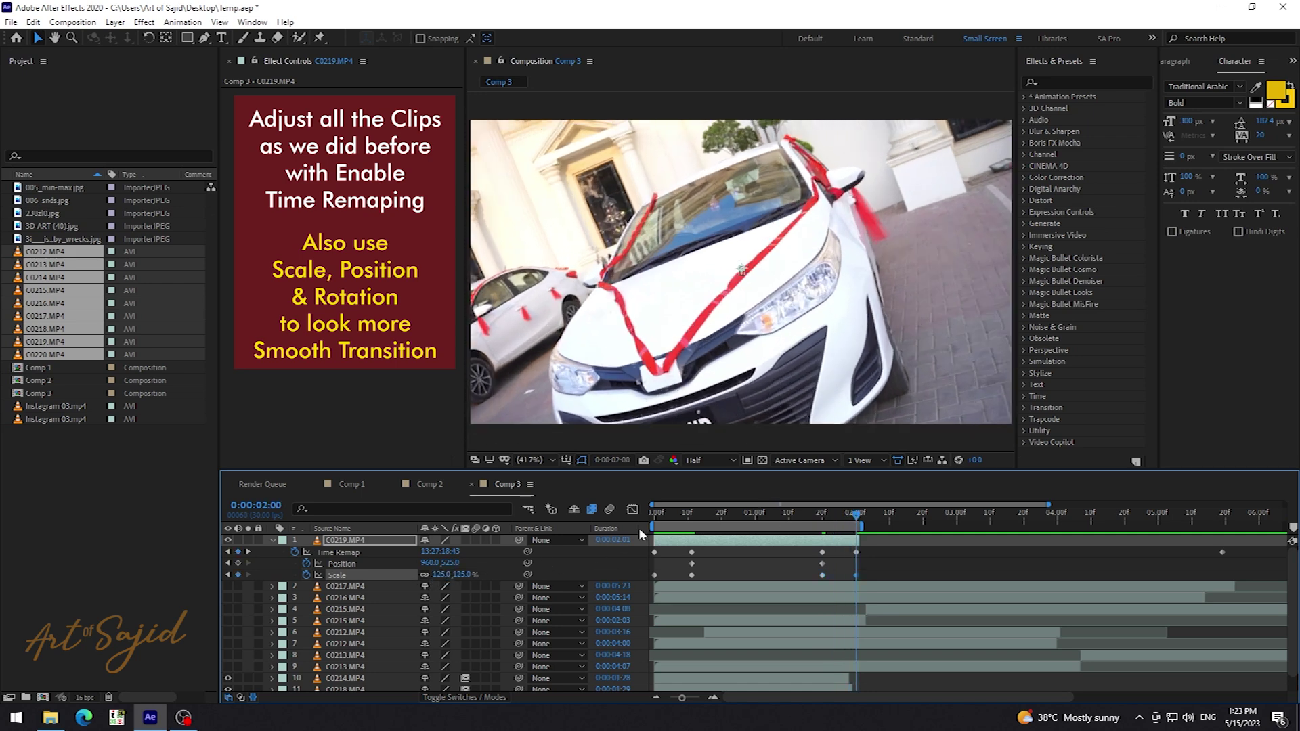
{"action": "key", "text": "space"}
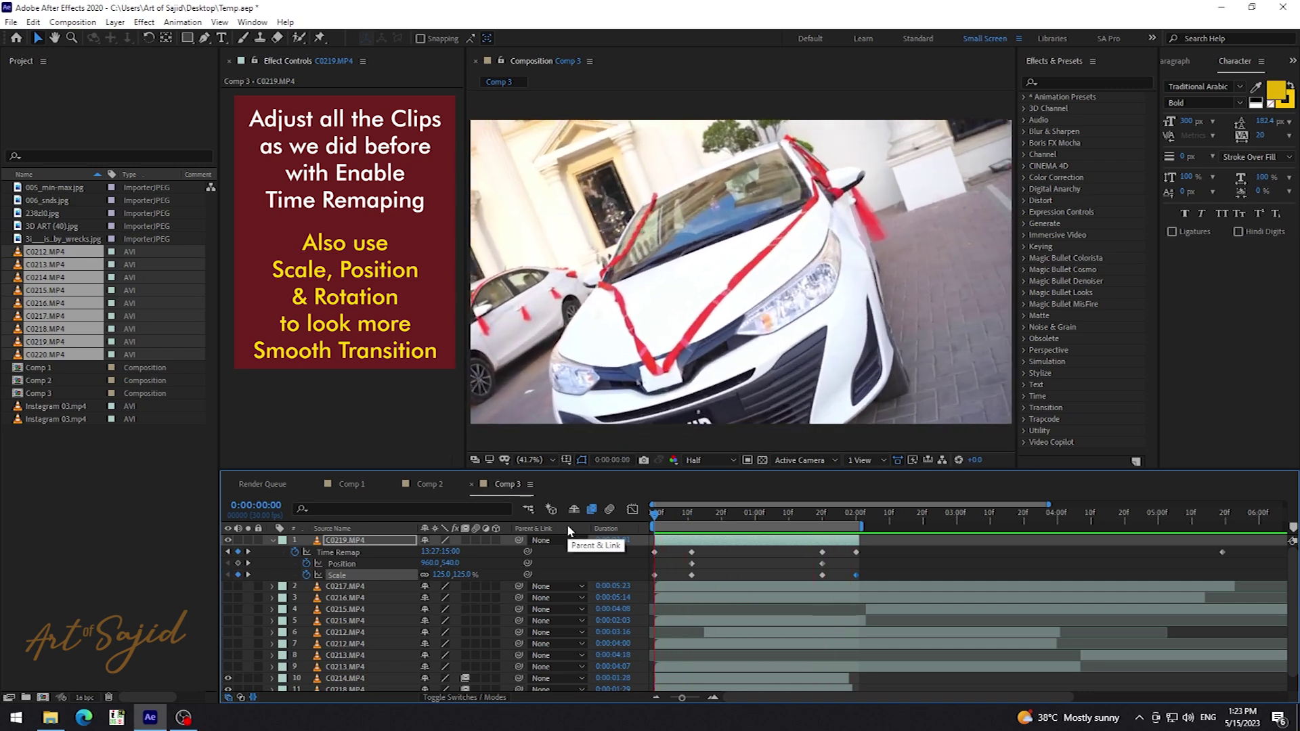
{"action": "left_click_drag", "start_coordinate": [663, 513], "coordinate": [707, 514]}
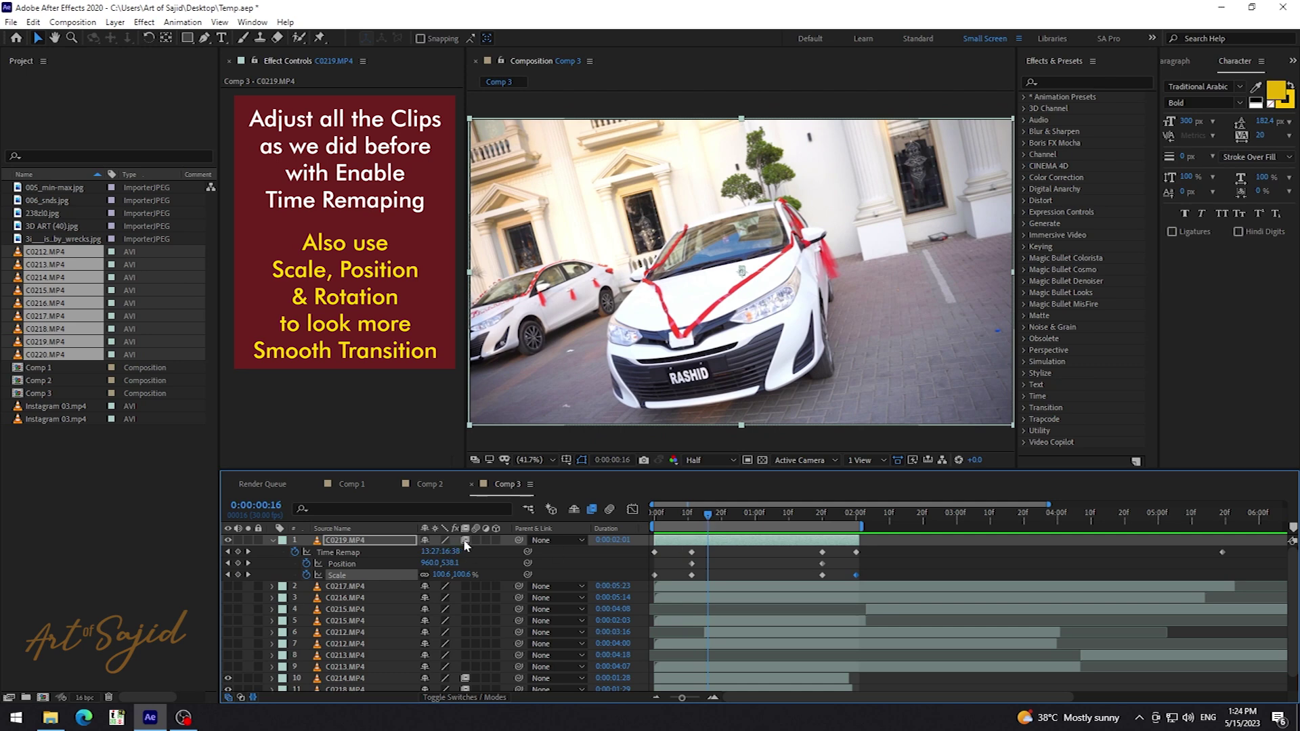
Zoom the view to 25% and keyframe C0219's Rotation at the first frame with a slight counter-clockwise tilt
{"action": "left_click_drag", "start_coordinate": [661, 516], "coordinate": [648, 519]}
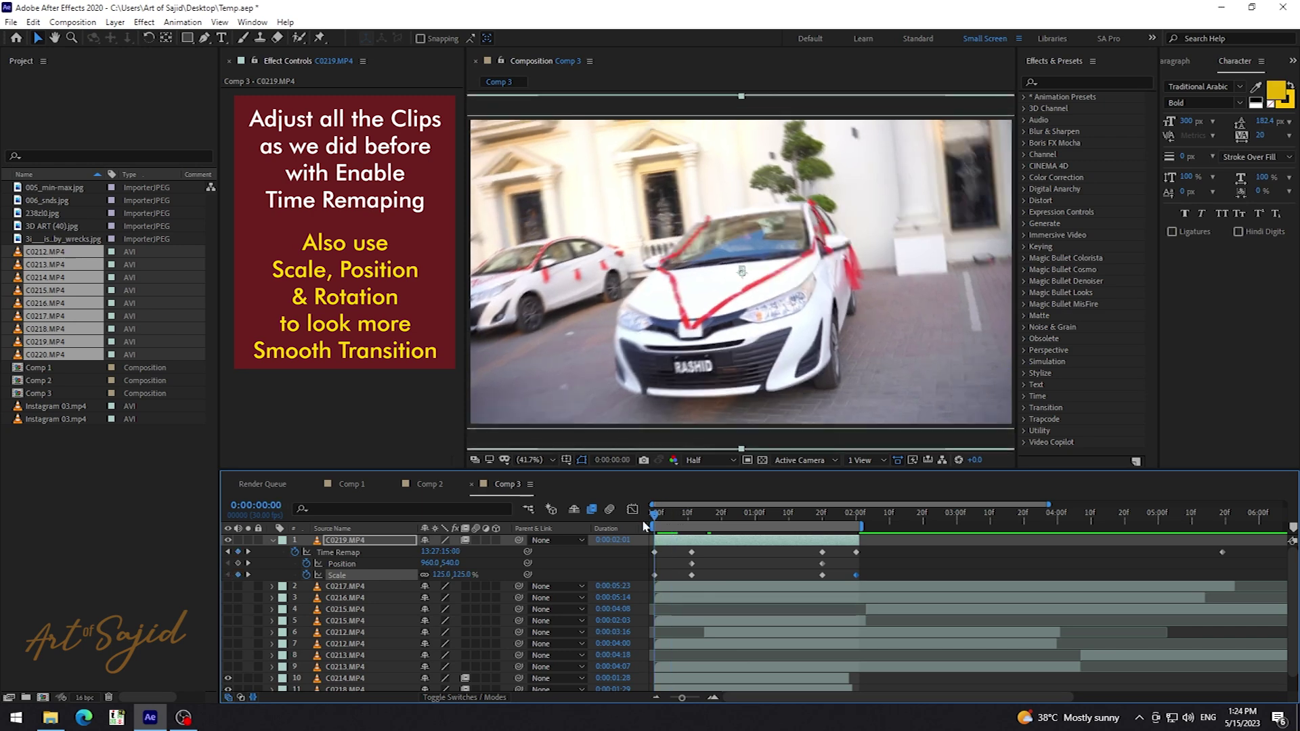
{"action": "left_click_drag", "start_coordinate": [654, 514], "coordinate": [689, 517]}
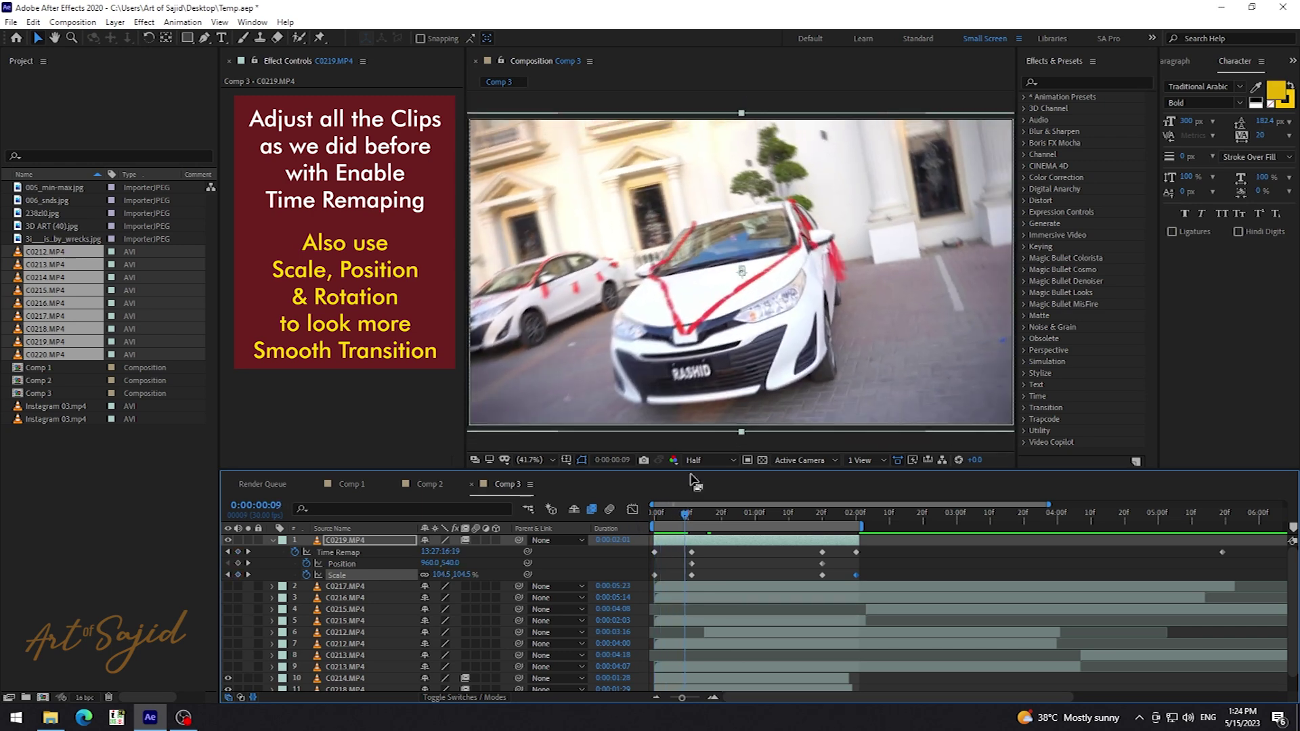
{"action": "key", "text": "comma"}
{"action": "key", "text": "comma"}
{"action": "left_click", "coordinate": [358, 544]}
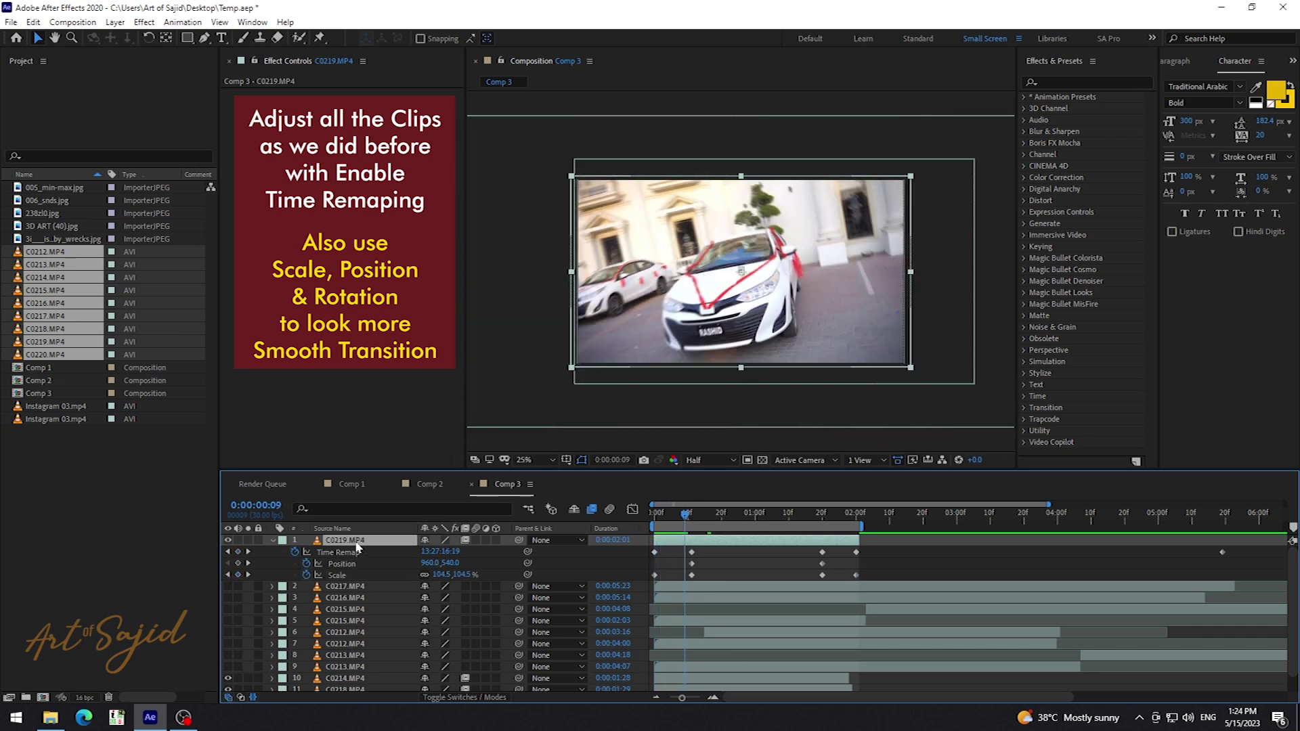
{"action": "key", "text": "shift+r"}
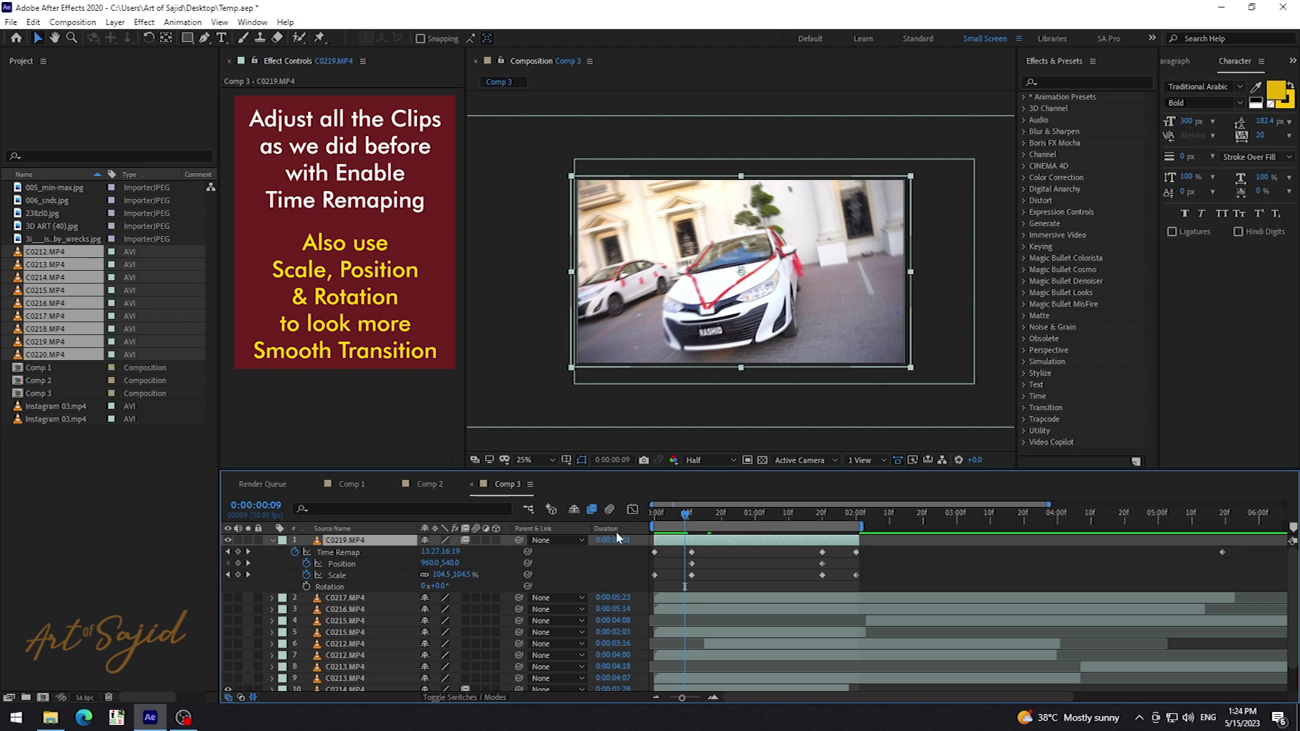
{"action": "left_click_drag", "start_coordinate": [675, 518], "coordinate": [572, 537]}
{"action": "left_click", "coordinate": [306, 587]}
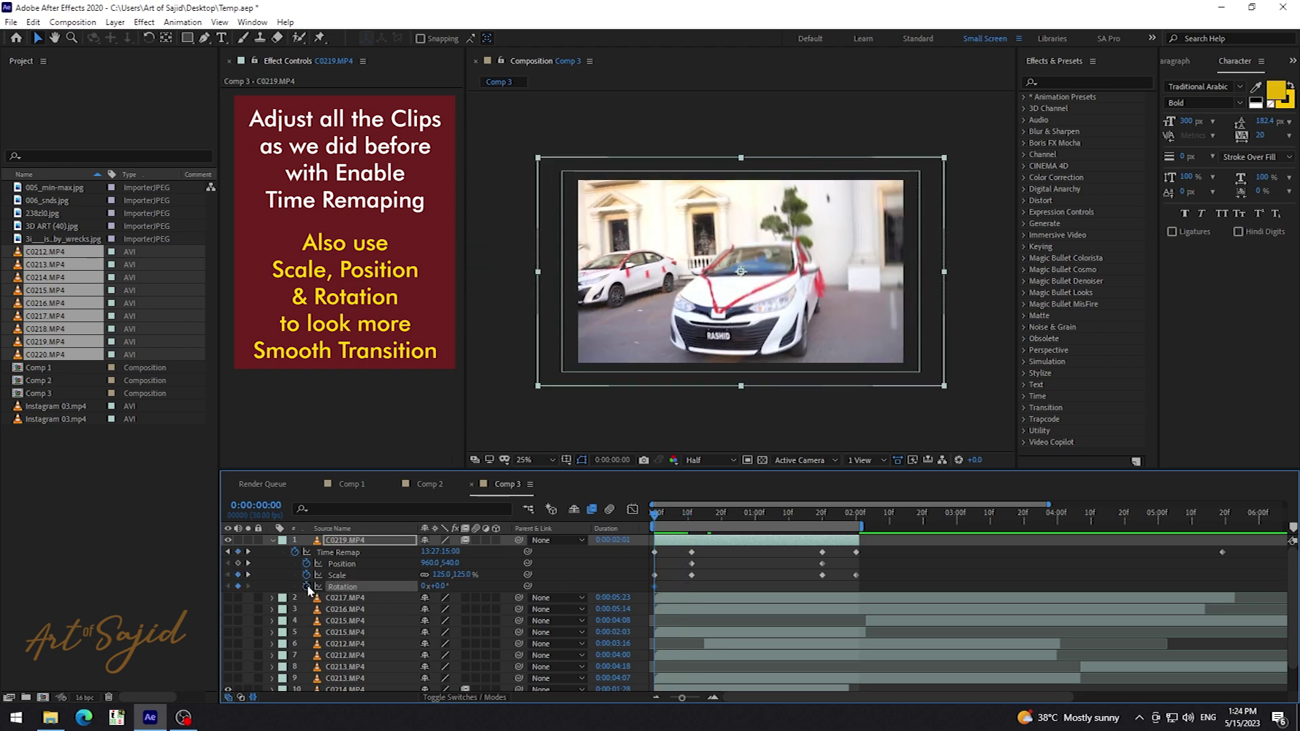
{"action": "left_click_drag", "start_coordinate": [444, 587], "coordinate": [443, 586]}
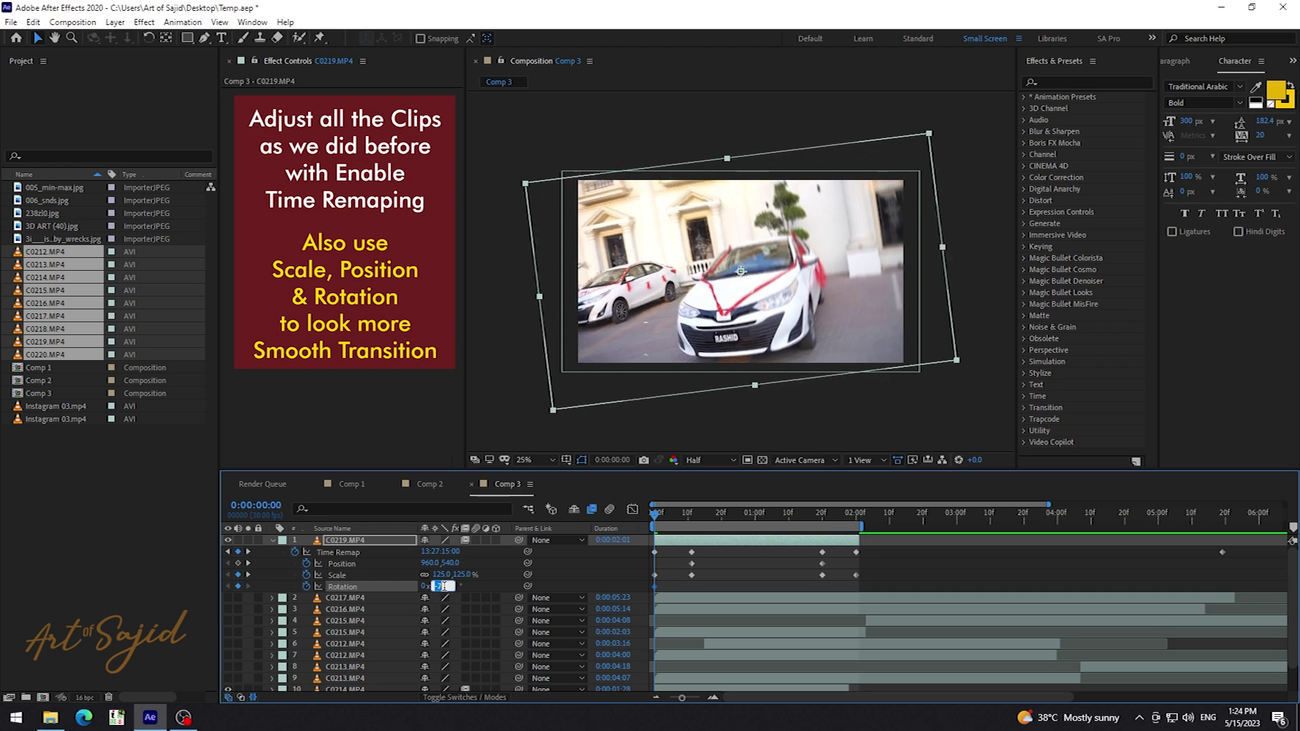
{"action": "left_click_drag", "start_coordinate": [443, 586], "coordinate": [444, 586]}
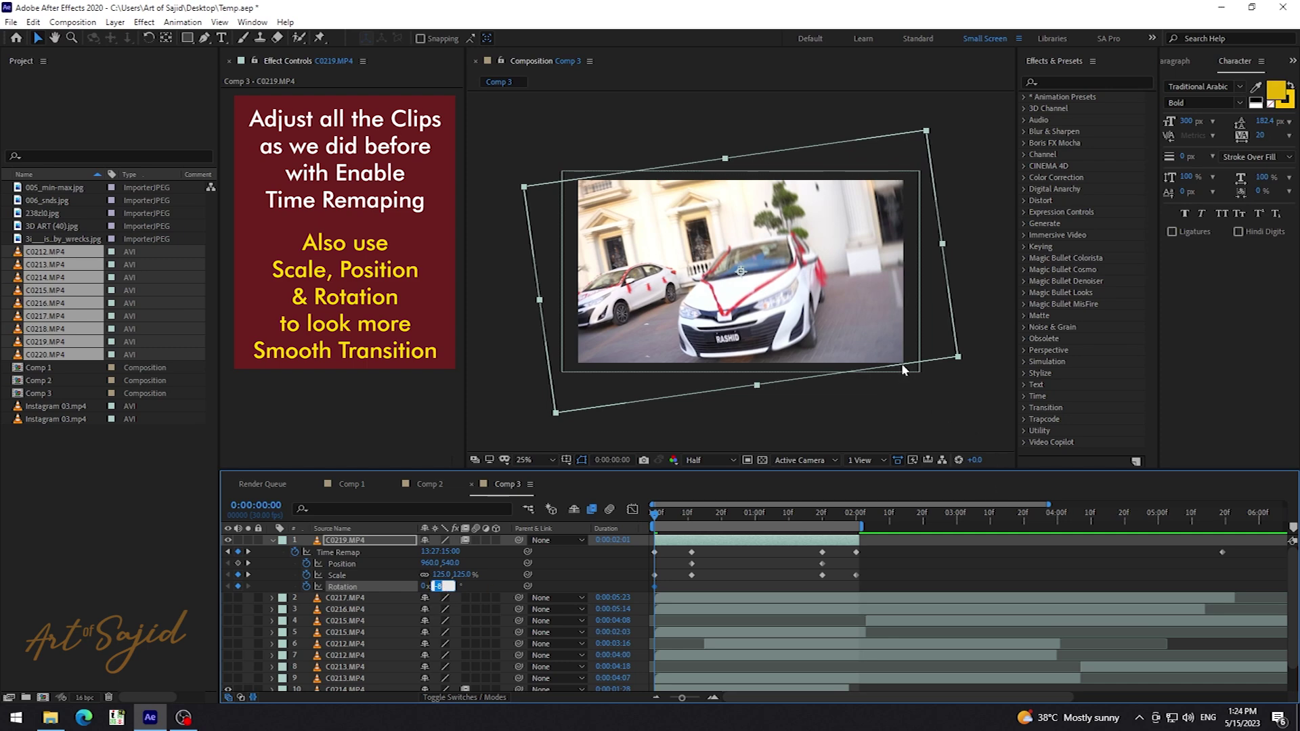
Add a 0° Rotation keyframe at frame 11, reset the opening rotation to 0°, and preview
{"action": "left_click", "coordinate": [690, 516]}
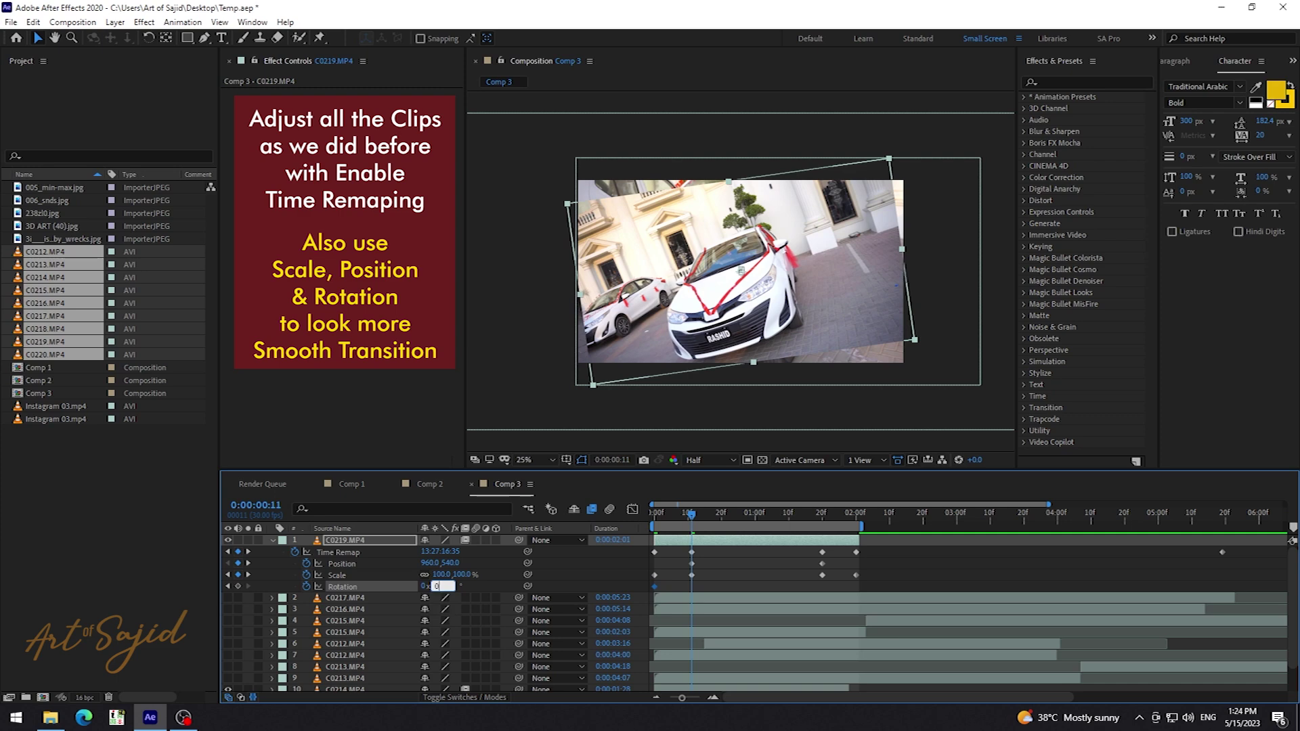
{"action": "key", "text": "Return"}
{"action": "left_click_drag", "start_coordinate": [668, 518], "coordinate": [670, 519]}
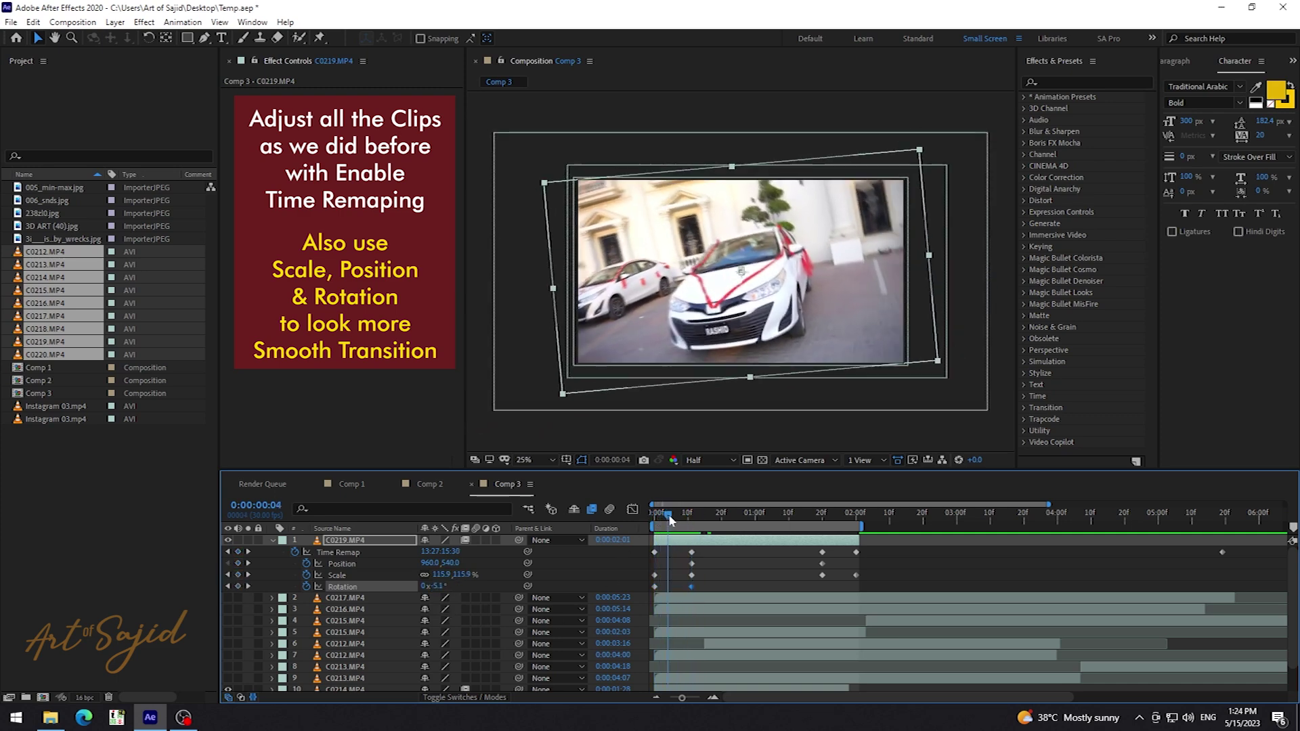
{"action": "left_click_drag", "start_coordinate": [668, 514], "coordinate": [620, 522]}
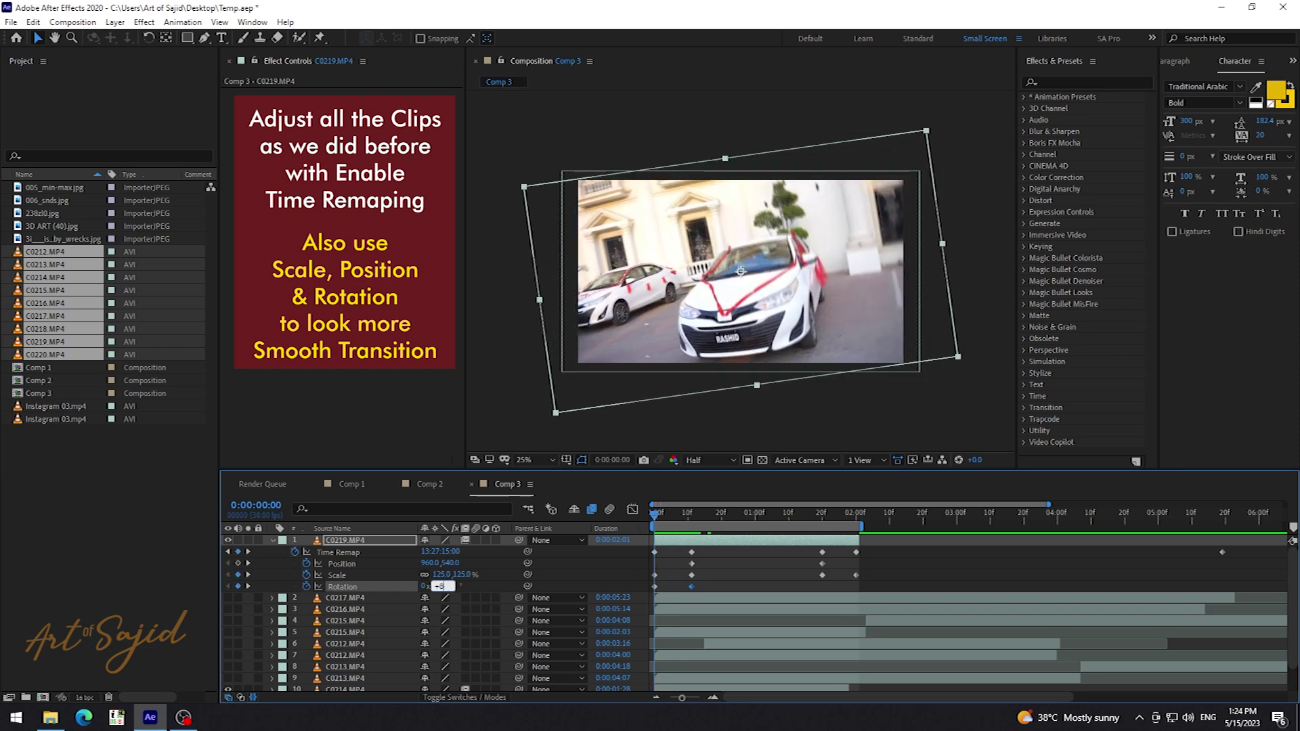
{"action": "key", "text": "Return"}
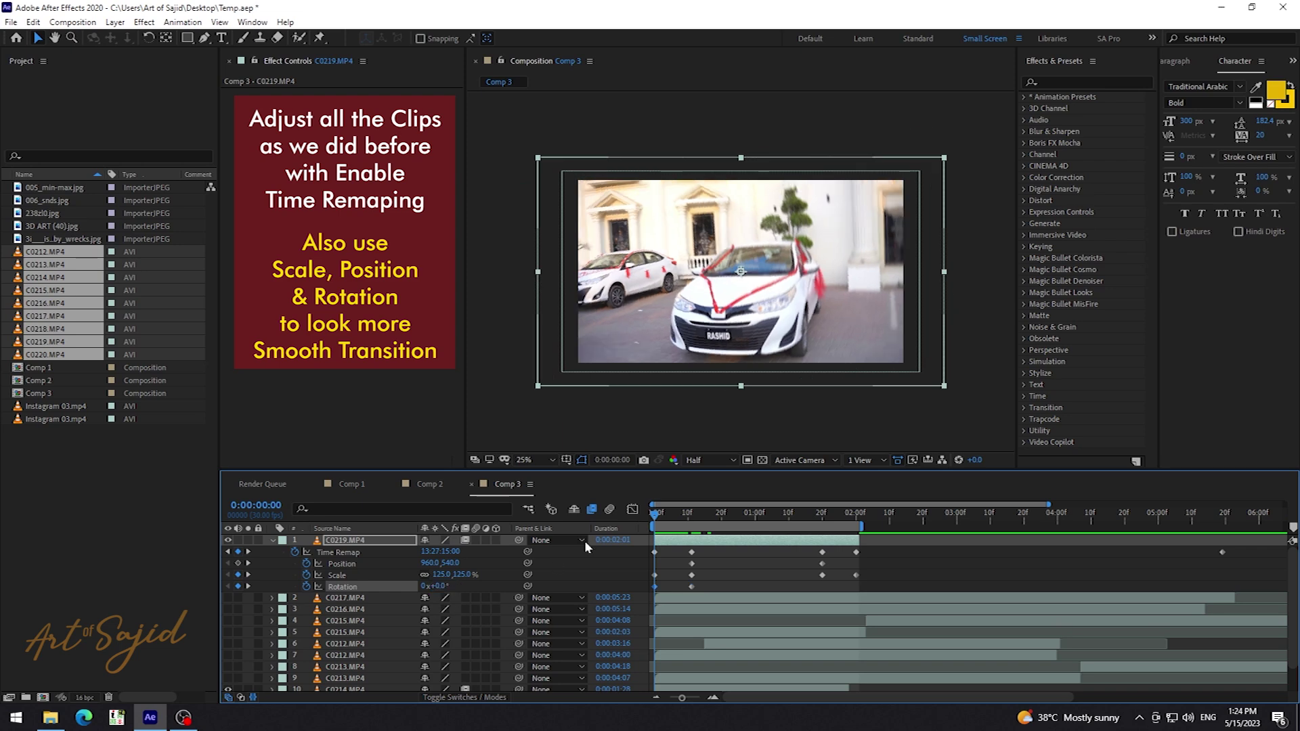
{"action": "left_click_drag", "start_coordinate": [659, 518], "coordinate": [654, 520]}
{"action": "key", "text": "space"}
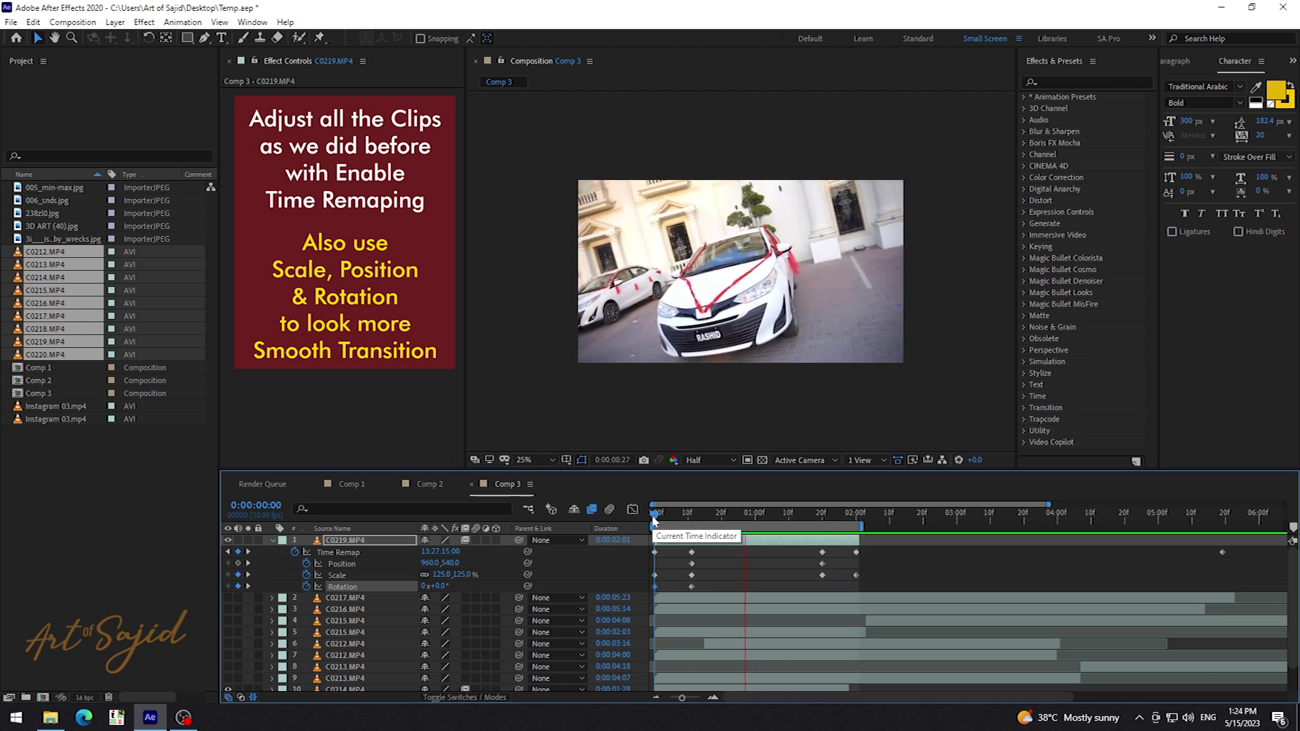
{"action": "key", "text": "space"}
Set C0219's opening Scale to 150%, commit a Scale keyframe near the clip's end, and preview
{"action": "left_click_drag", "start_coordinate": [672, 518], "coordinate": [641, 522]}
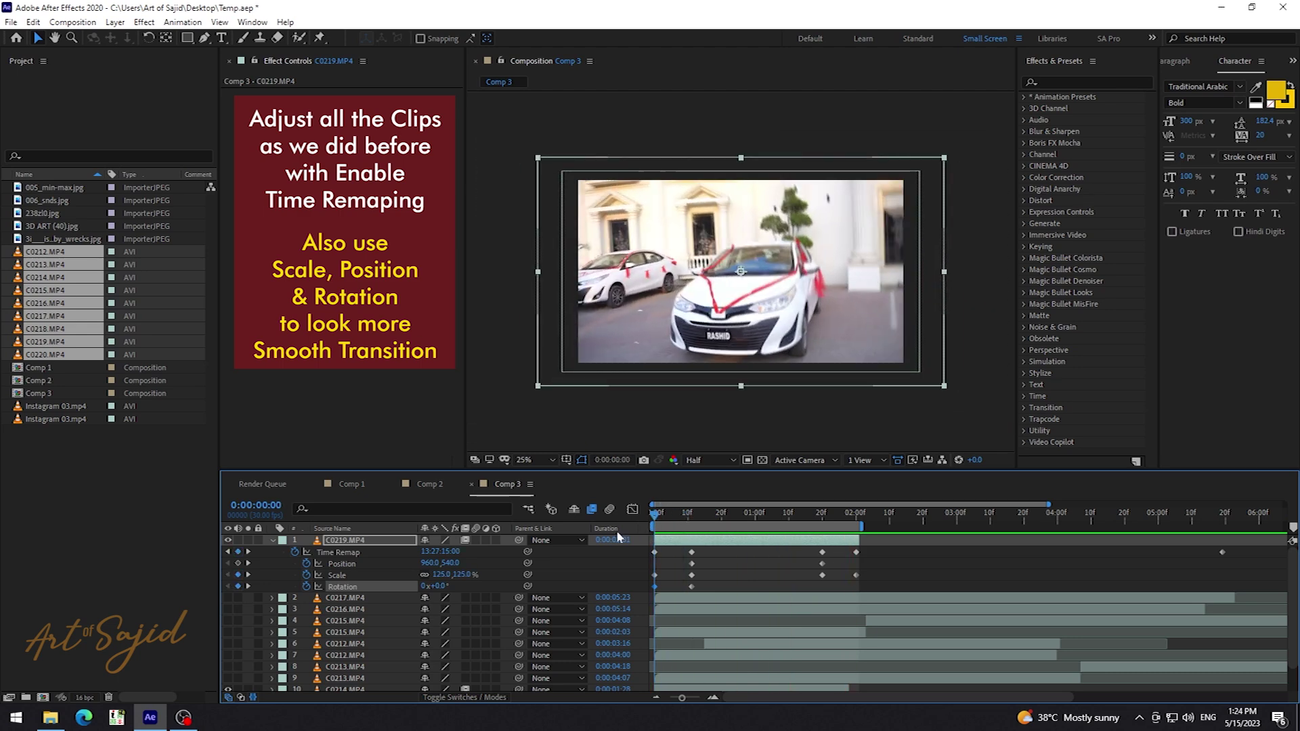
{"action": "left_click", "coordinate": [440, 575]}
{"action": "type", "text": "50"}
{"action": "key", "text": "Return"}
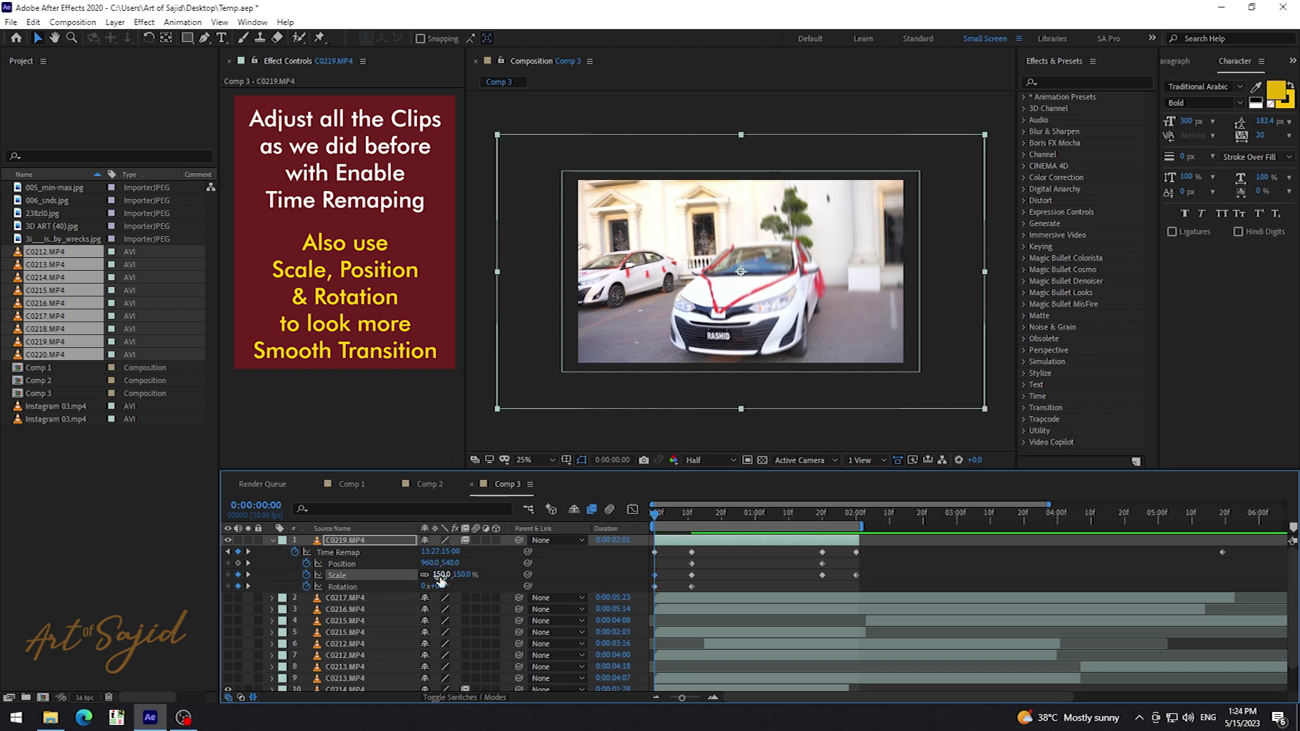
{"action": "left_click_drag", "start_coordinate": [658, 513], "coordinate": [857, 521]}
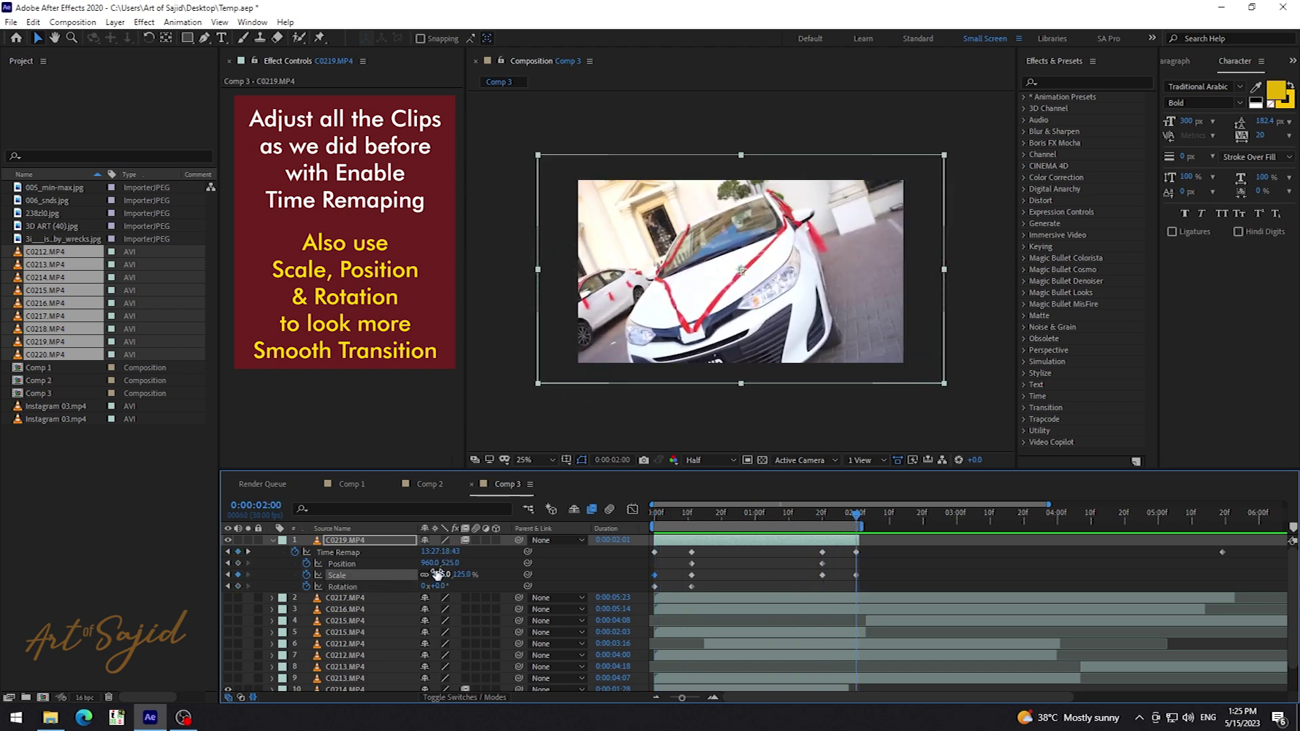
{"action": "key", "text": "Return"}
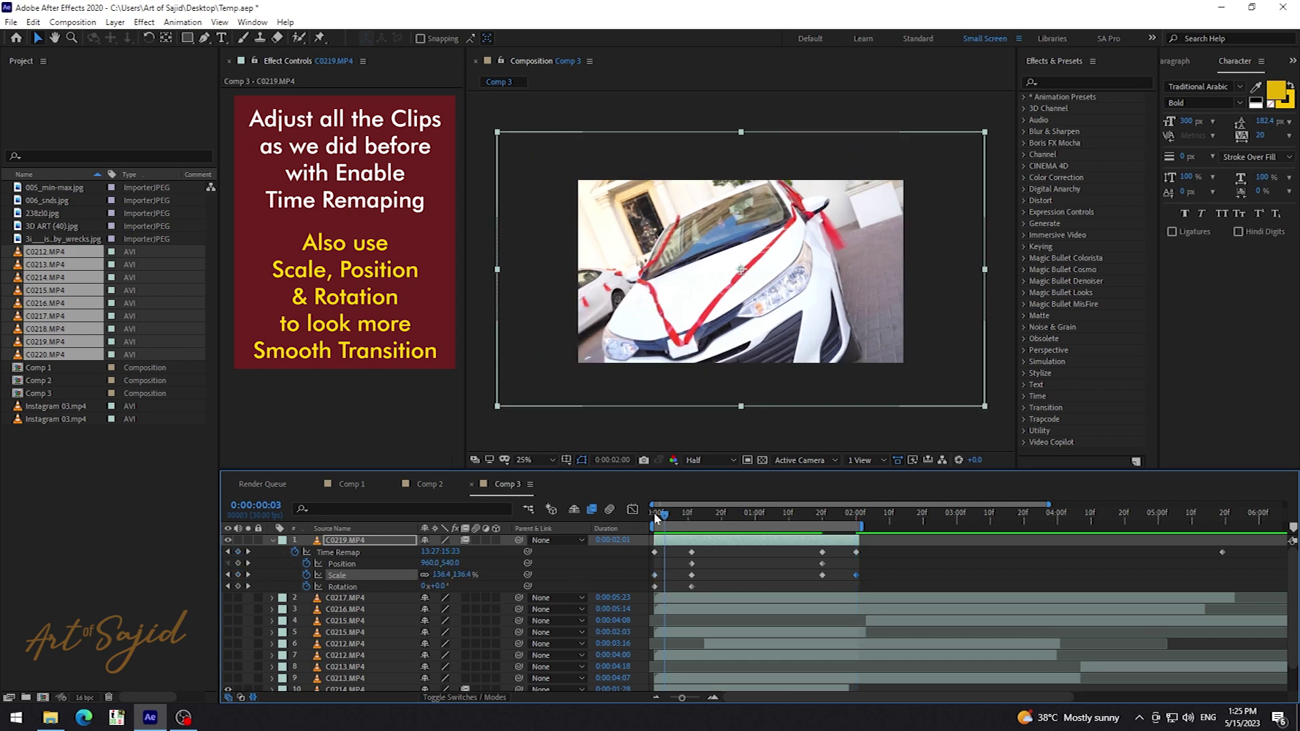
{"action": "left_click_drag", "start_coordinate": [655, 518], "coordinate": [640, 514]}
{"action": "key", "text": "space"}
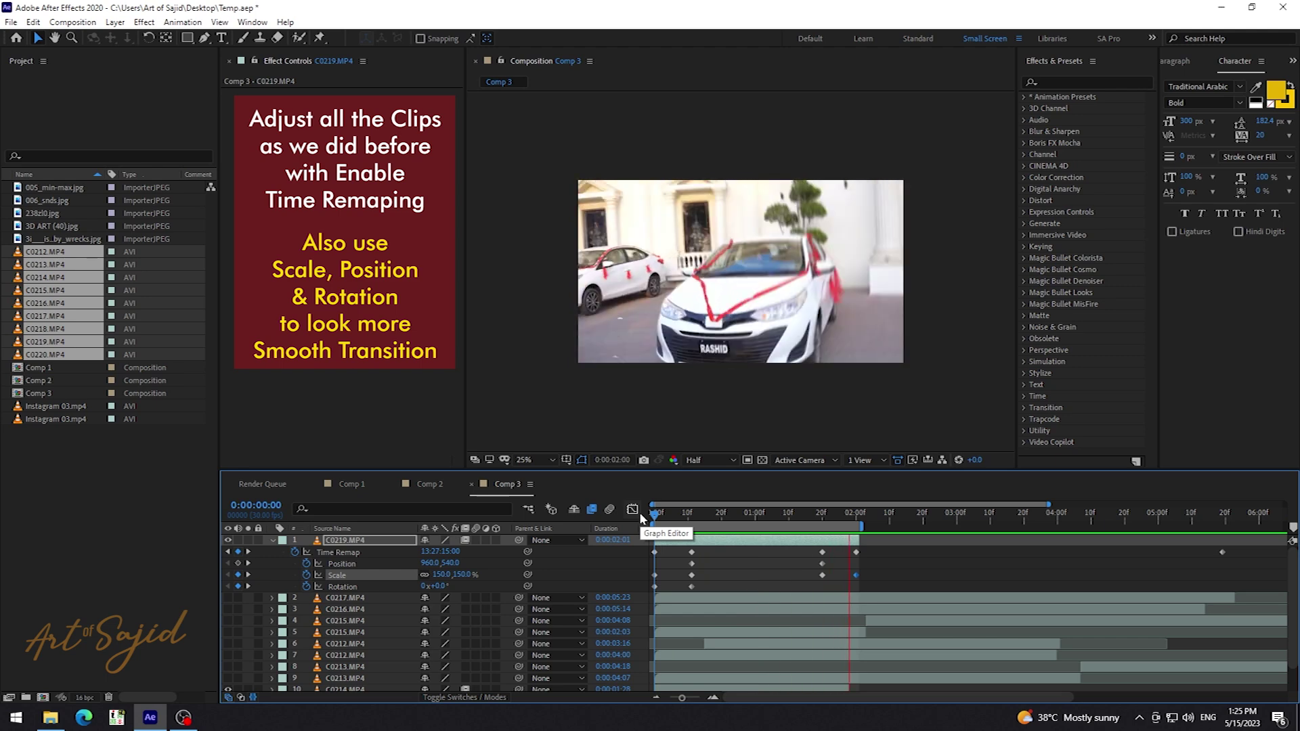
{"action": "key", "text": "space"}
{"action": "mouse_move", "coordinate": [644, 514]}
{"action": "left_mouse_down"}
{"action": "mouse_move", "coordinate": [704, 512]}
{"action": "mouse_move", "coordinate": [682, 610]}
{"action": "left_mouse_up"}
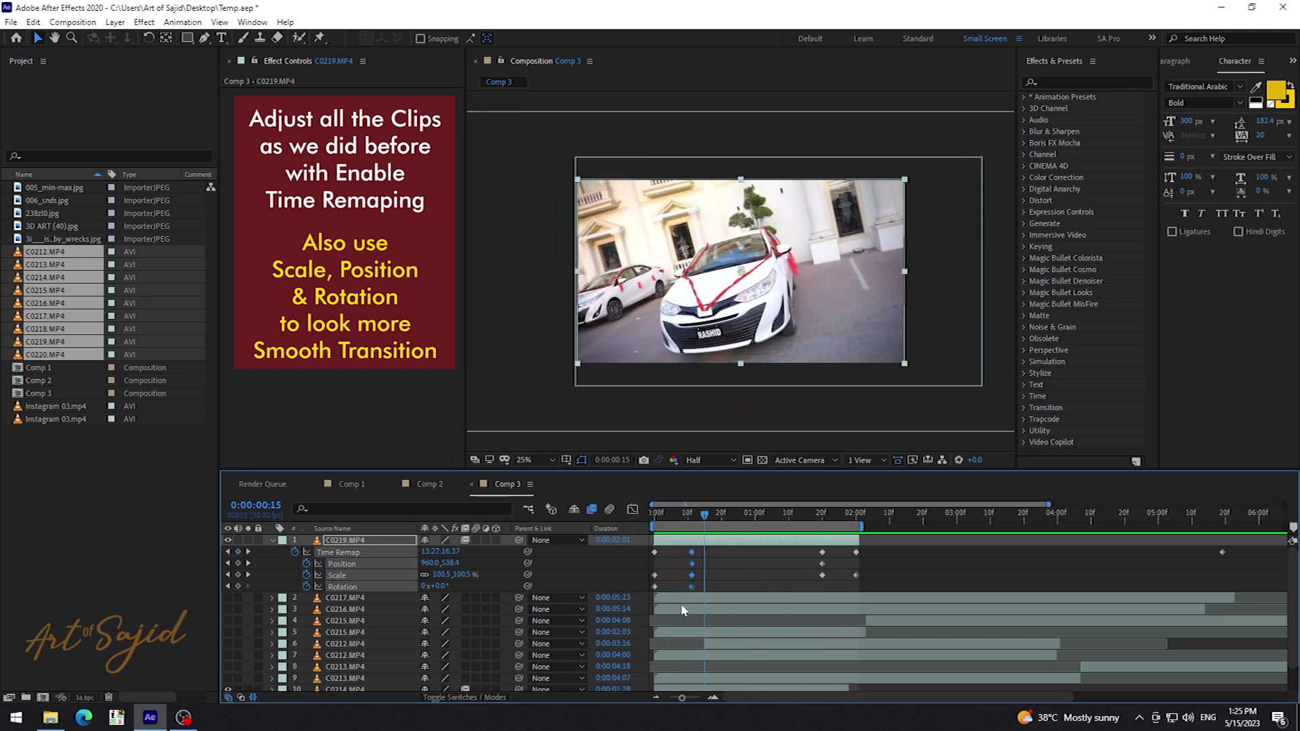
{"action": "right_click", "coordinate": [690, 555]}
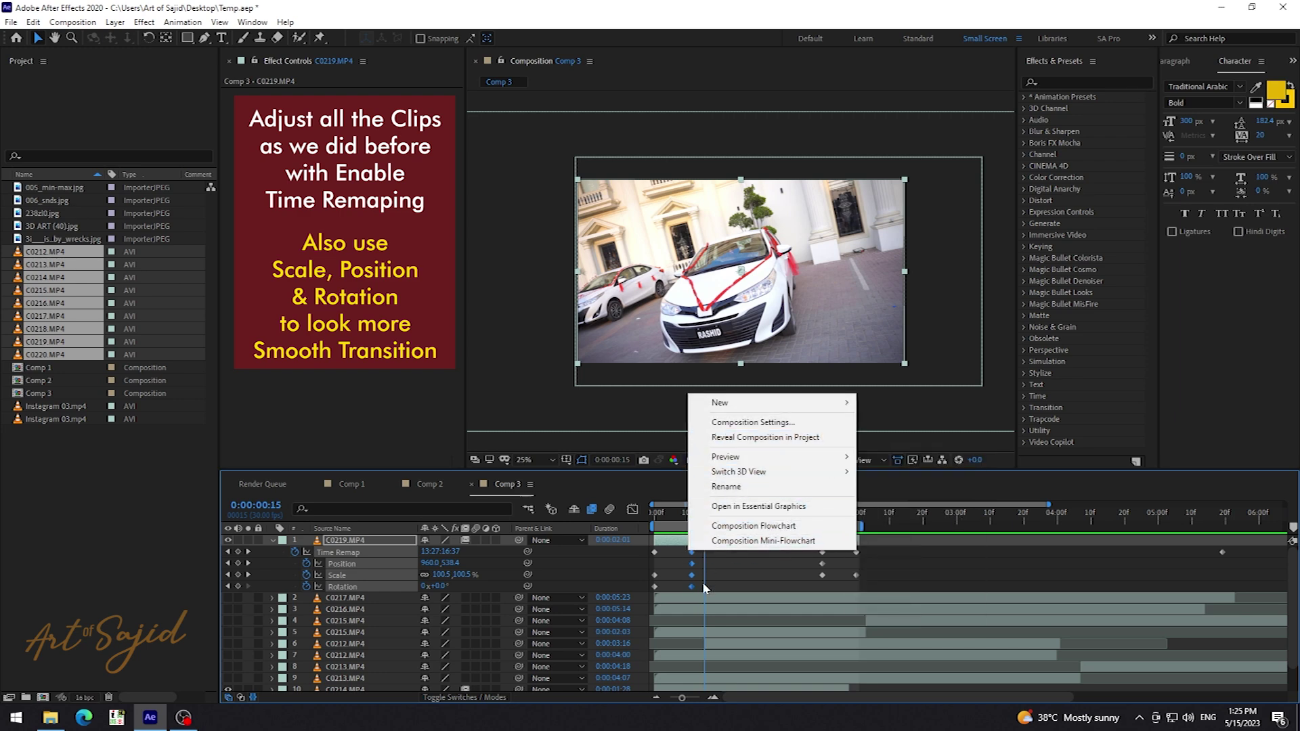
Apply Easy Ease to the keyframes around frame 10 and the last Scale keyframe
{"action": "left_click", "coordinate": [717, 546]}
{"action": "left_click_drag", "start_coordinate": [718, 552], "coordinate": [684, 591]}
{"action": "right_click", "coordinate": [691, 586]}
{"action": "mouse_move", "coordinate": [778, 577]}
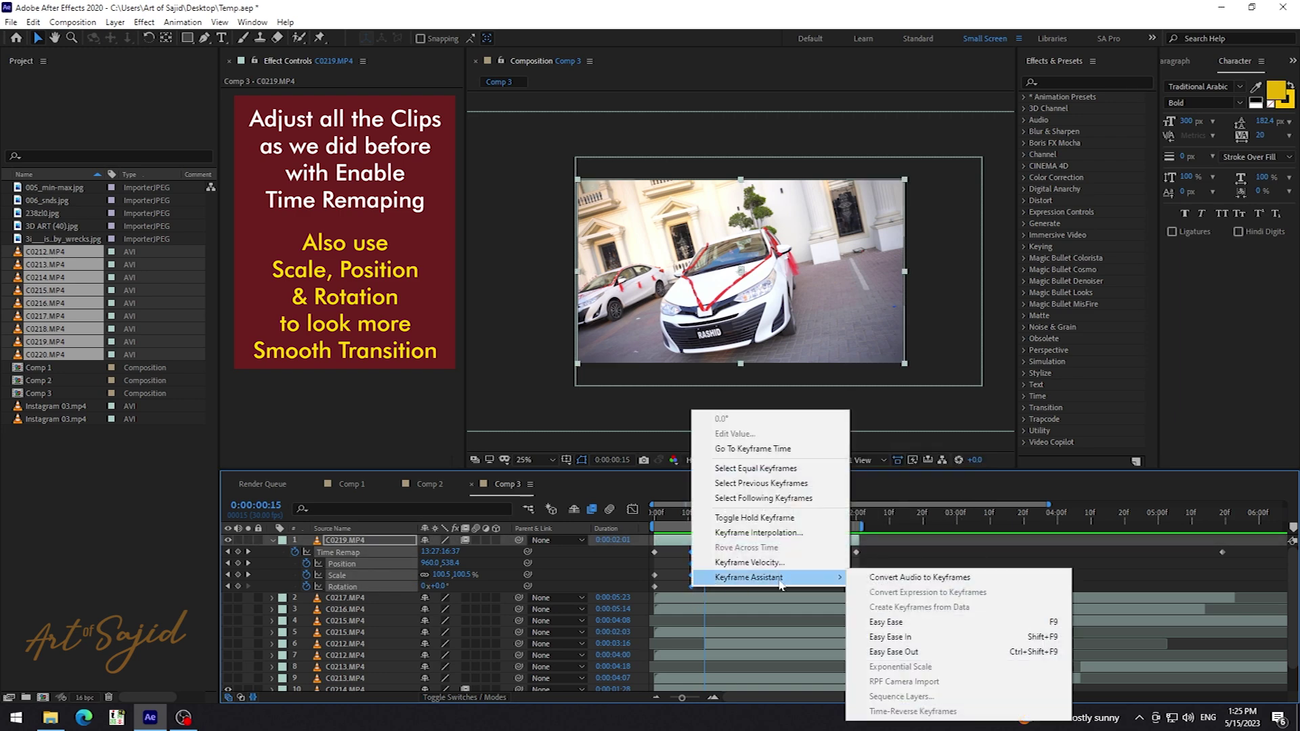
{"action": "left_click", "coordinate": [925, 623]}
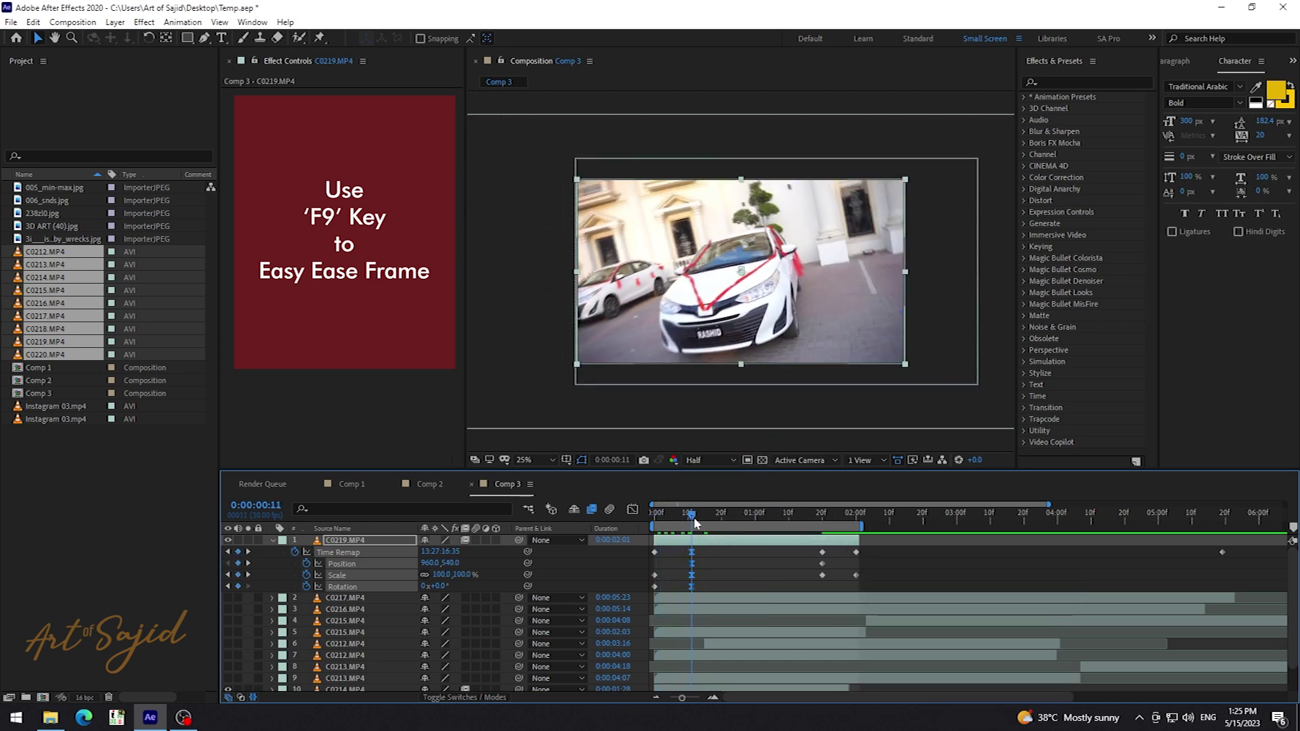
{"action": "left_click", "coordinate": [856, 574]}
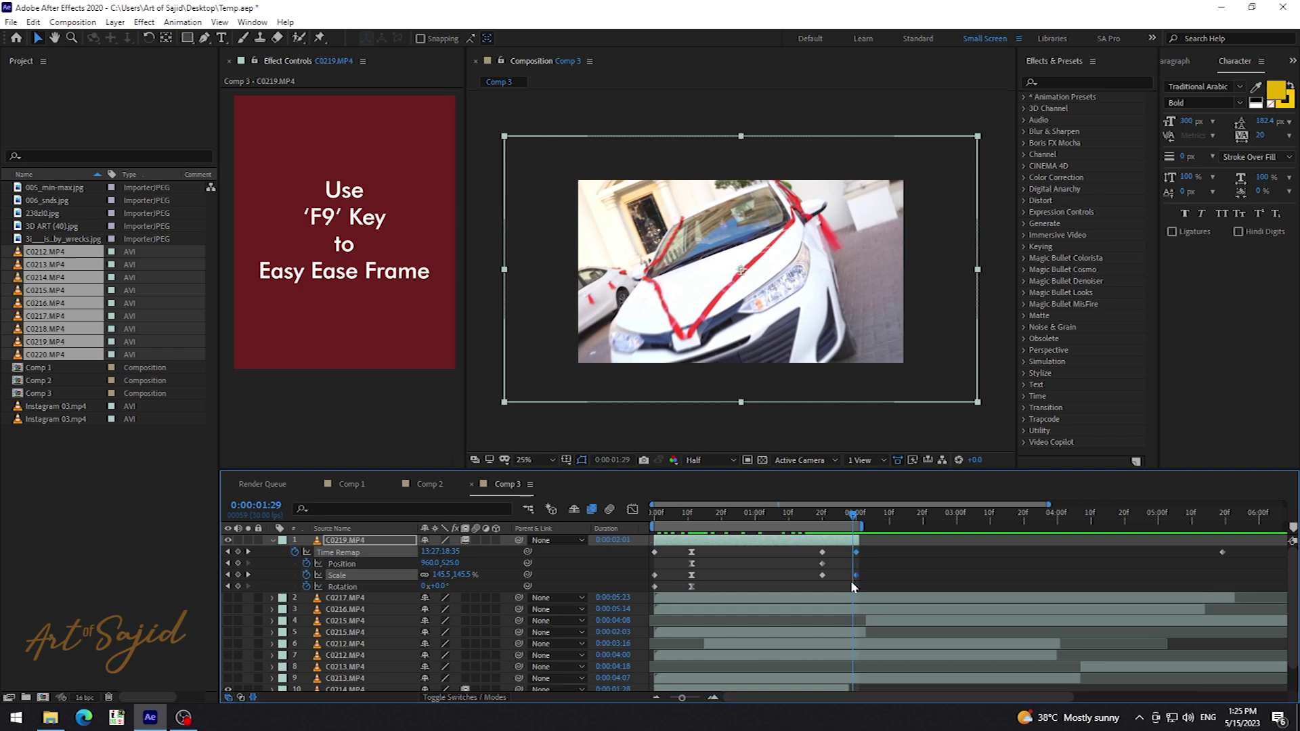
{"action": "right_click", "coordinate": [856, 575]}
{"action": "mouse_move", "coordinate": [988, 565]}
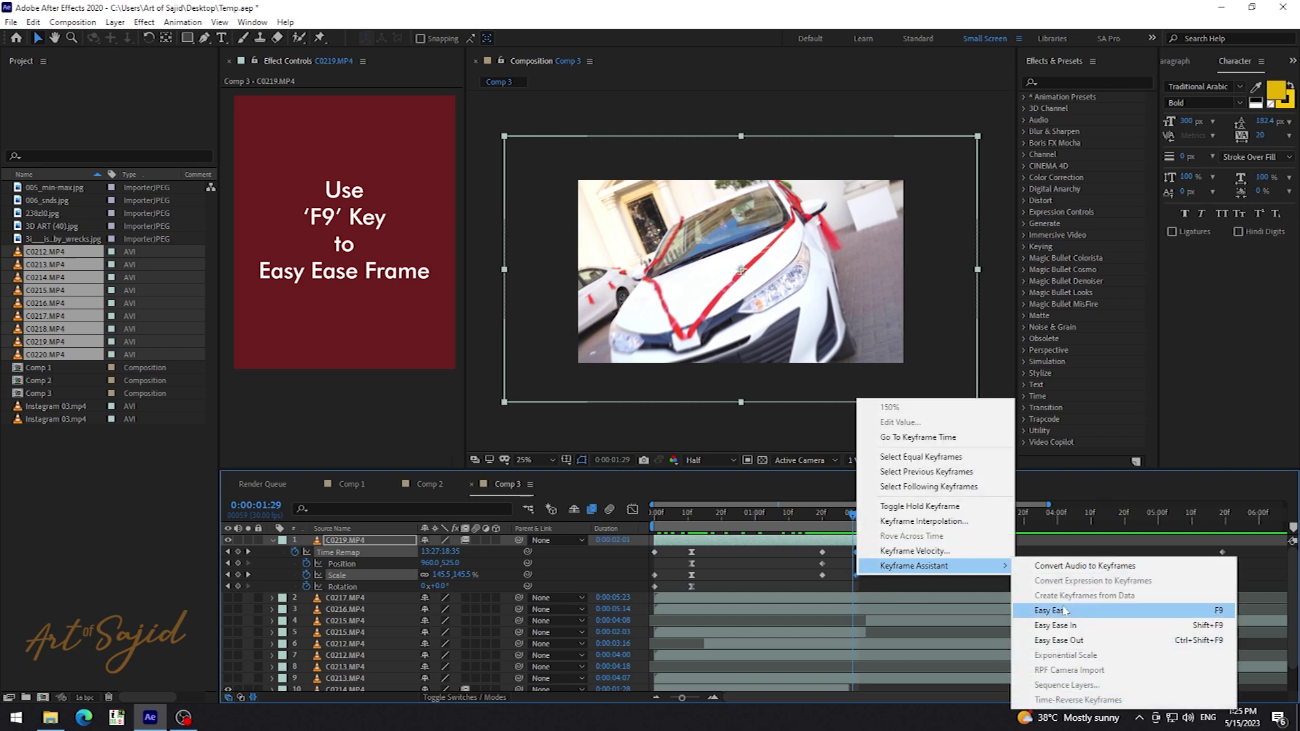
{"action": "left_click", "coordinate": [1219, 613]}
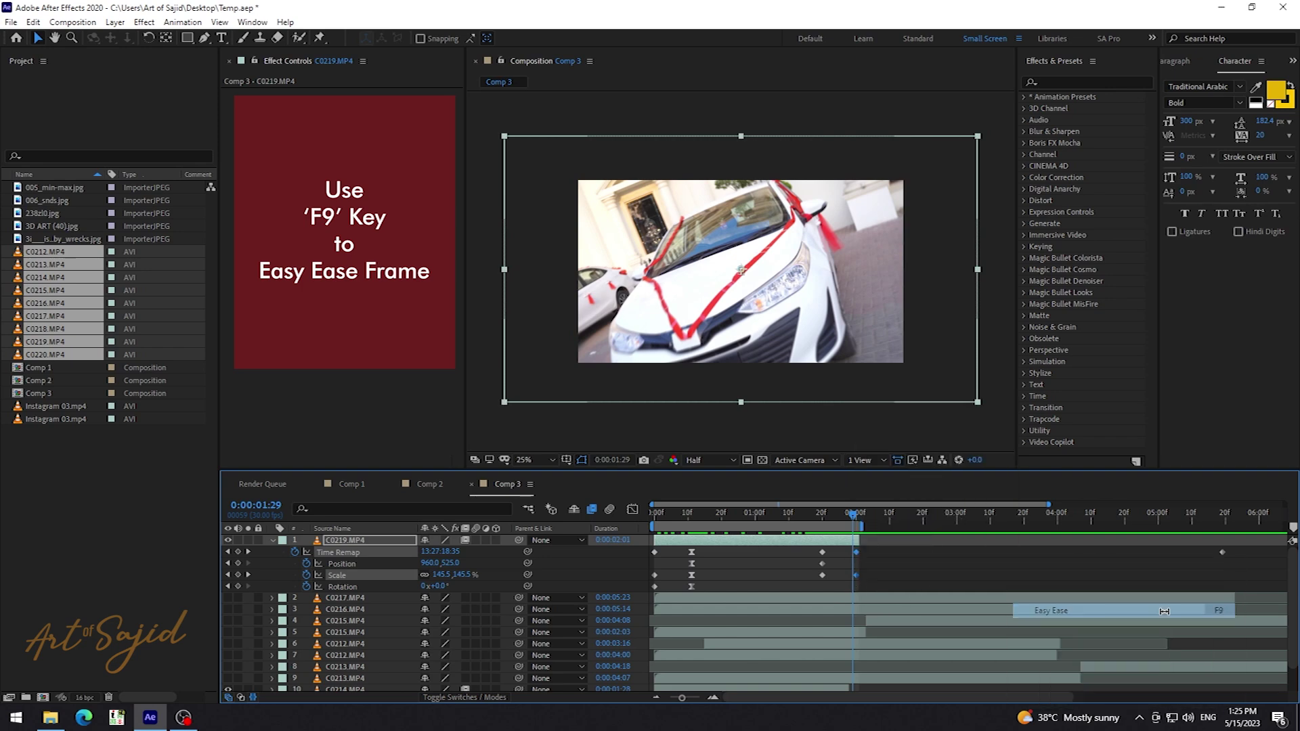
{"action": "left_click_drag", "start_coordinate": [661, 524], "coordinate": [836, 529]}
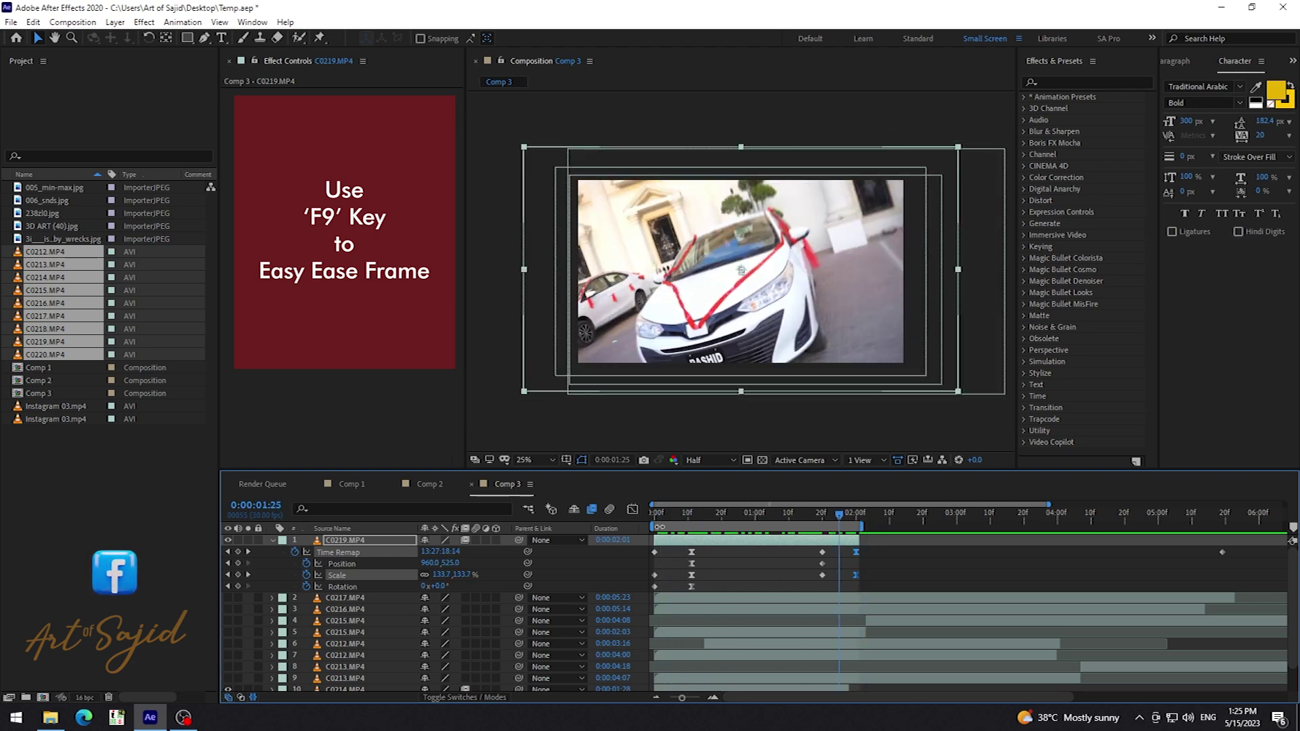
Collapse and hide C0219, then drag it down to layer 9
{"action": "left_click", "coordinate": [272, 539]}
{"action": "left_click", "coordinate": [227, 539]}
{"action": "left_click_drag", "start_coordinate": [345, 540], "coordinate": [330, 644]}
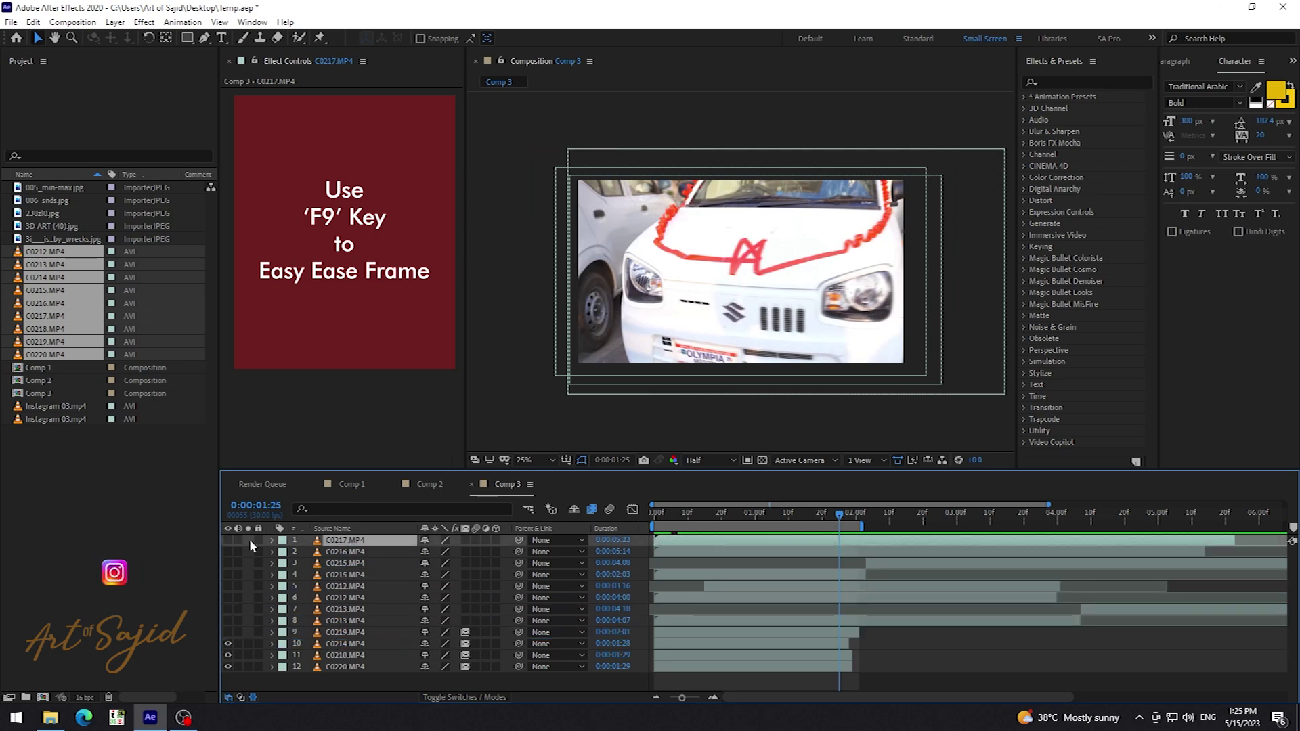
Show the new top layer C0217, preview it, and enable time remapping on it
{"action": "left_click", "coordinate": [227, 540]}
{"action": "left_click_drag", "start_coordinate": [651, 514], "coordinate": [1175, 527]}
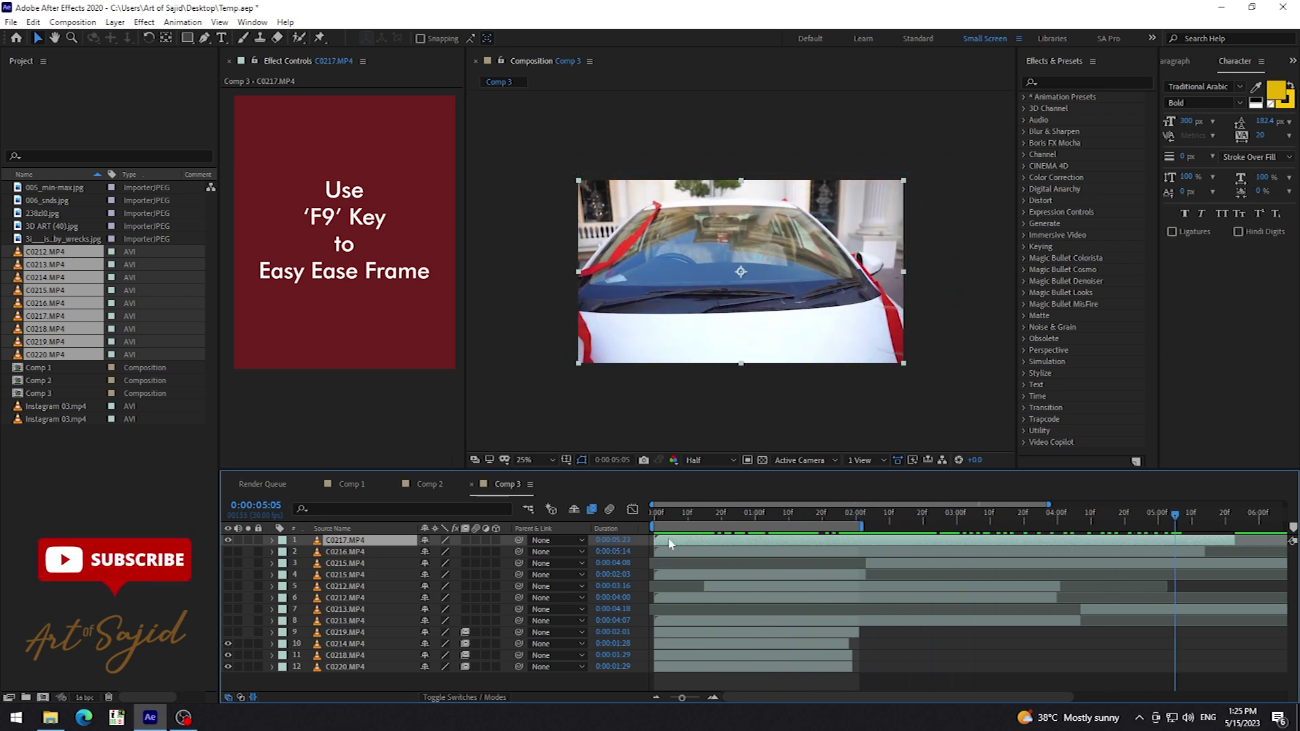
{"action": "right_click", "coordinate": [332, 541]}
{"action": "mouse_move", "coordinate": [451, 230]}
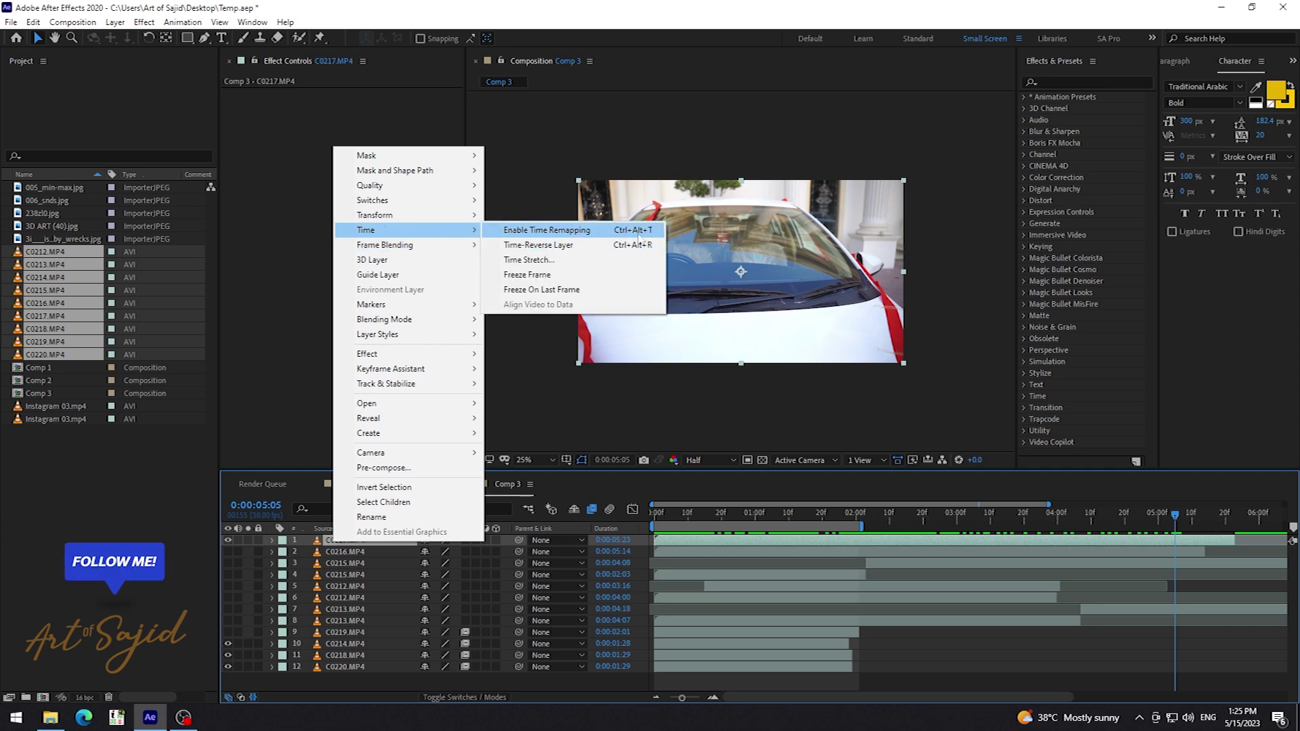
{"action": "left_click", "coordinate": [527, 232]}
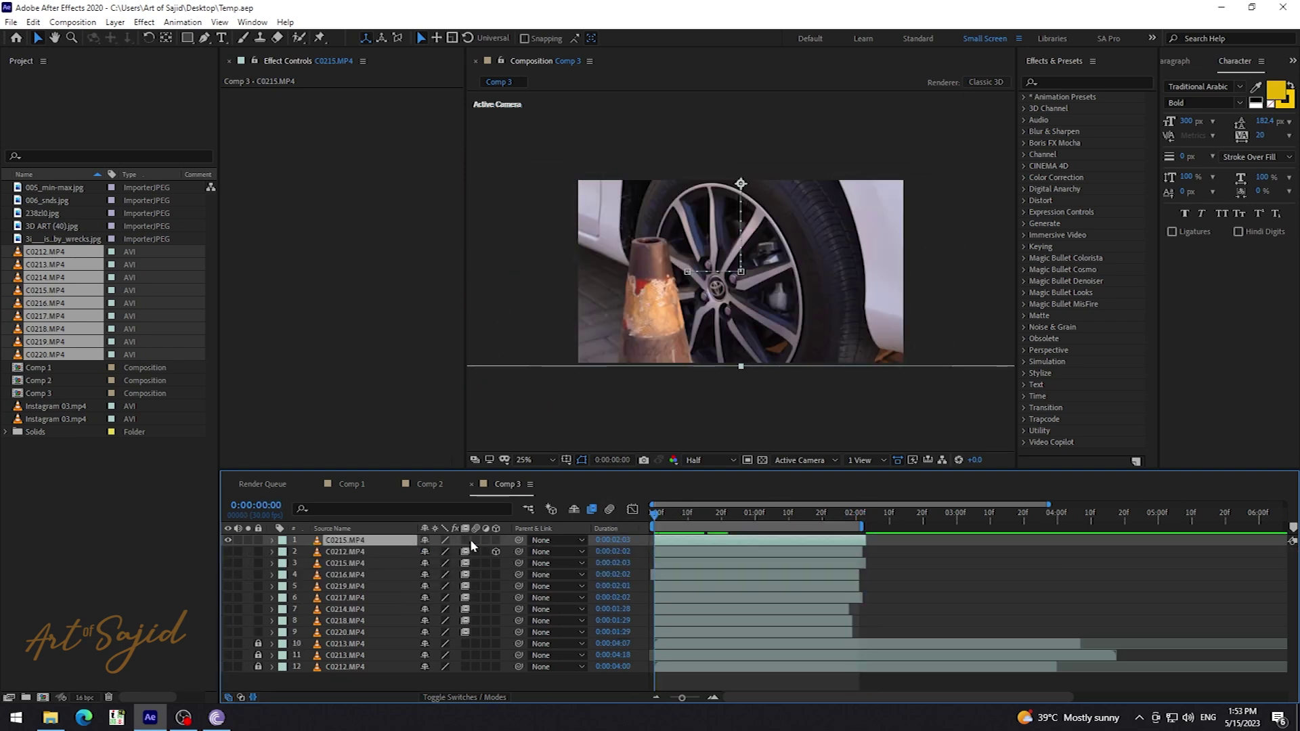
Turn on frame blending for the top clip and set Comp 3's duration to 0:00:20:00
{"action": "left_click", "coordinate": [465, 540]}
{"action": "left_click_drag", "start_coordinate": [656, 520], "coordinate": [797, 513]}
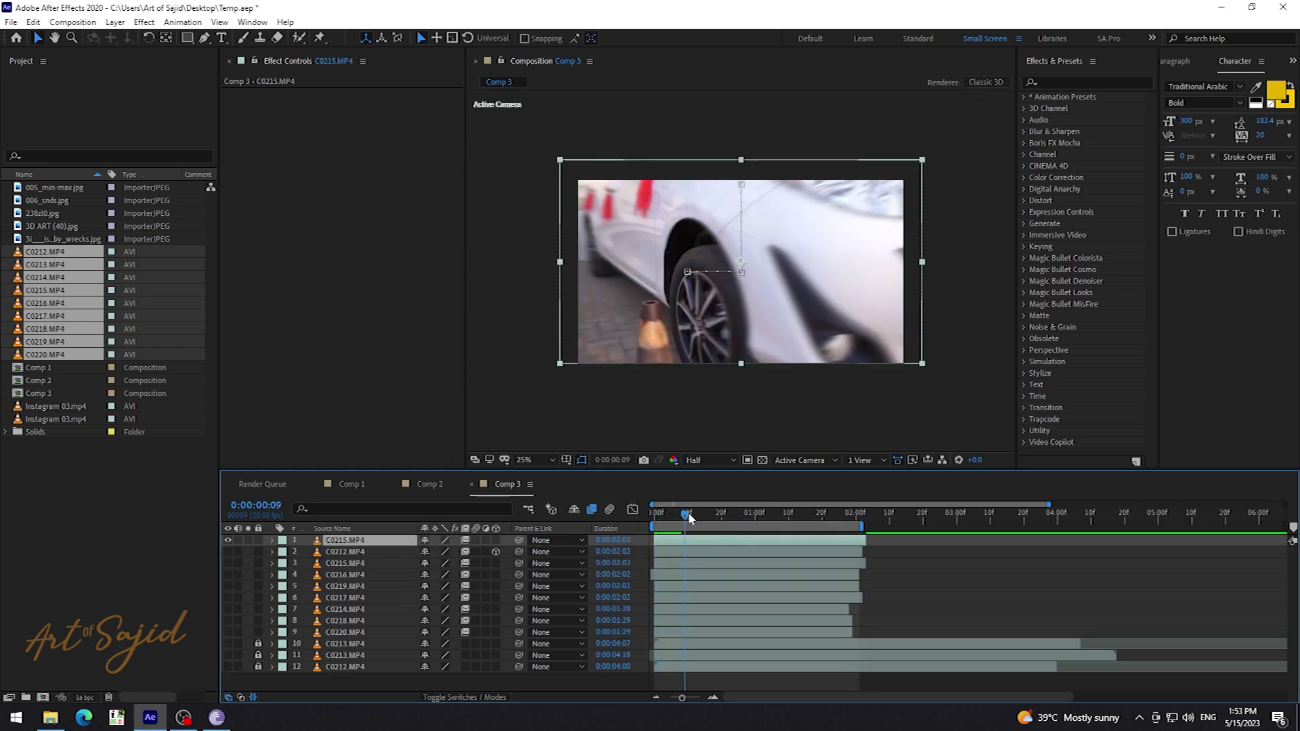
{"action": "key", "text": "ctrl+k"}
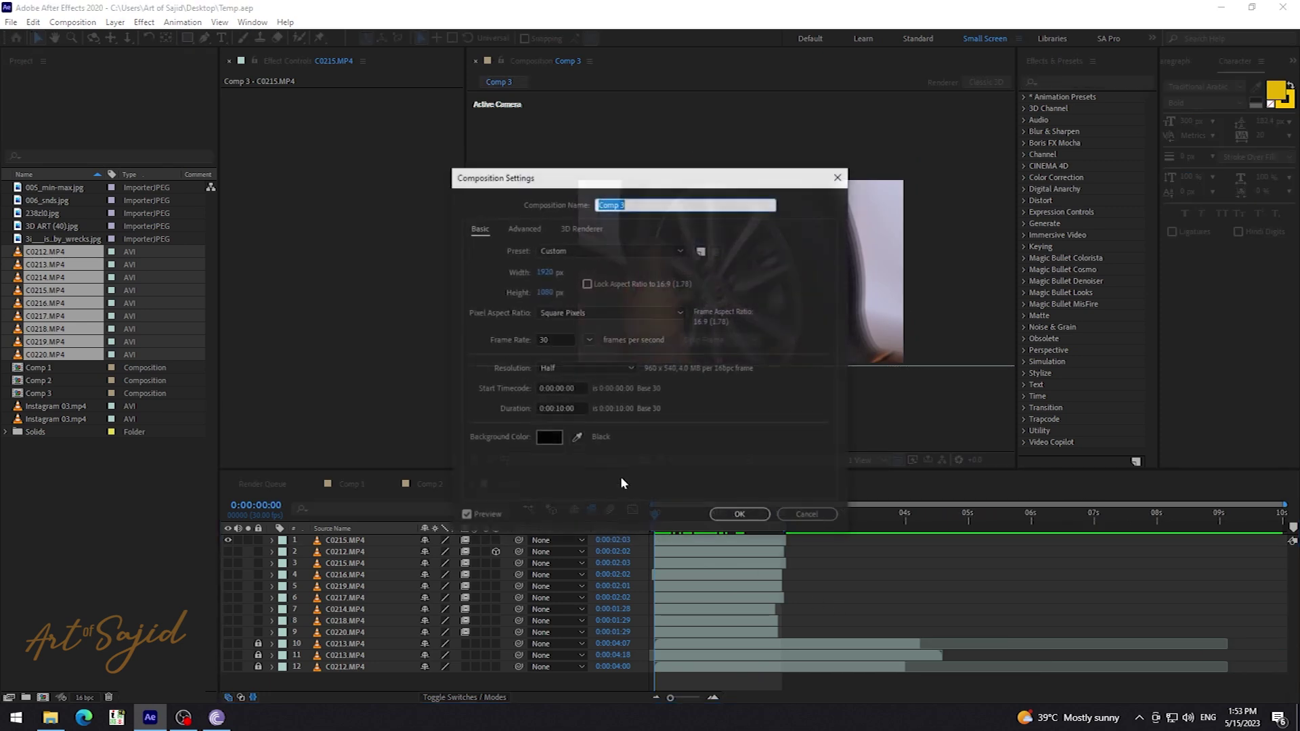
{"action": "left_click", "coordinate": [560, 409]}
{"action": "type", "text": "2"}
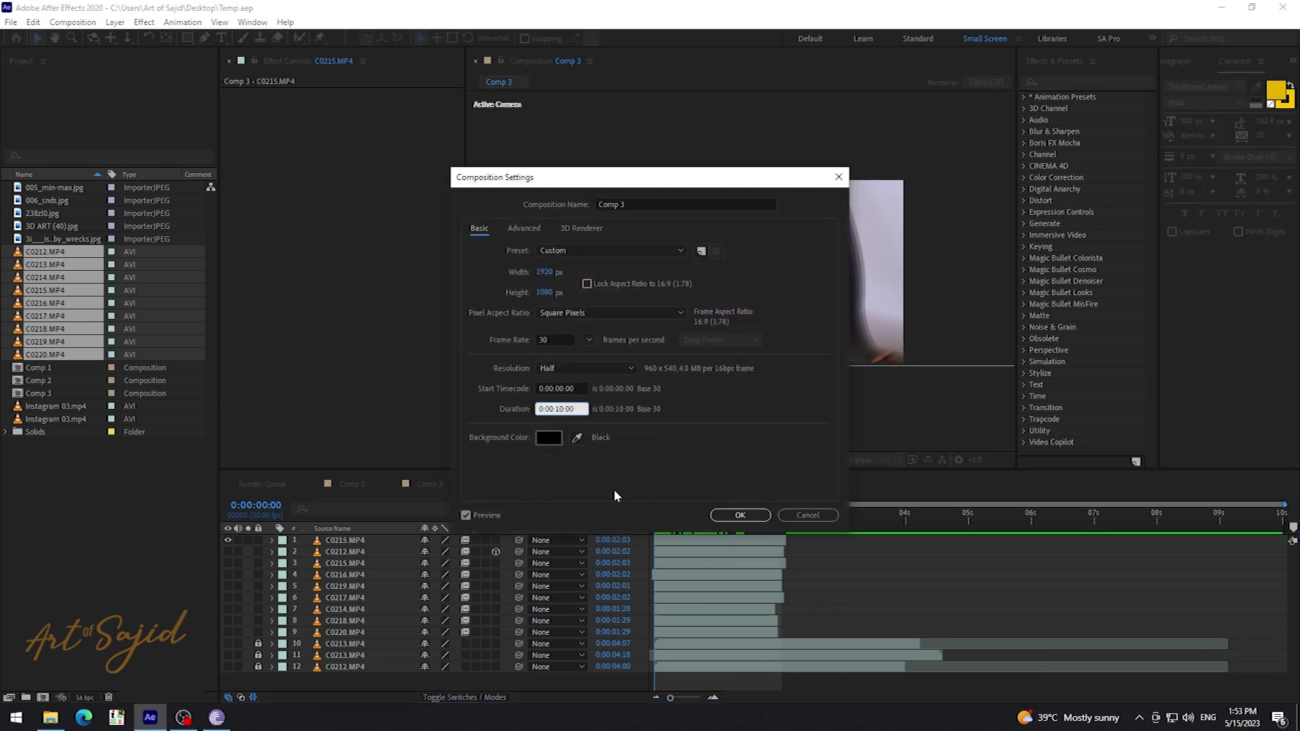
{"action": "key", "text": "Return"}
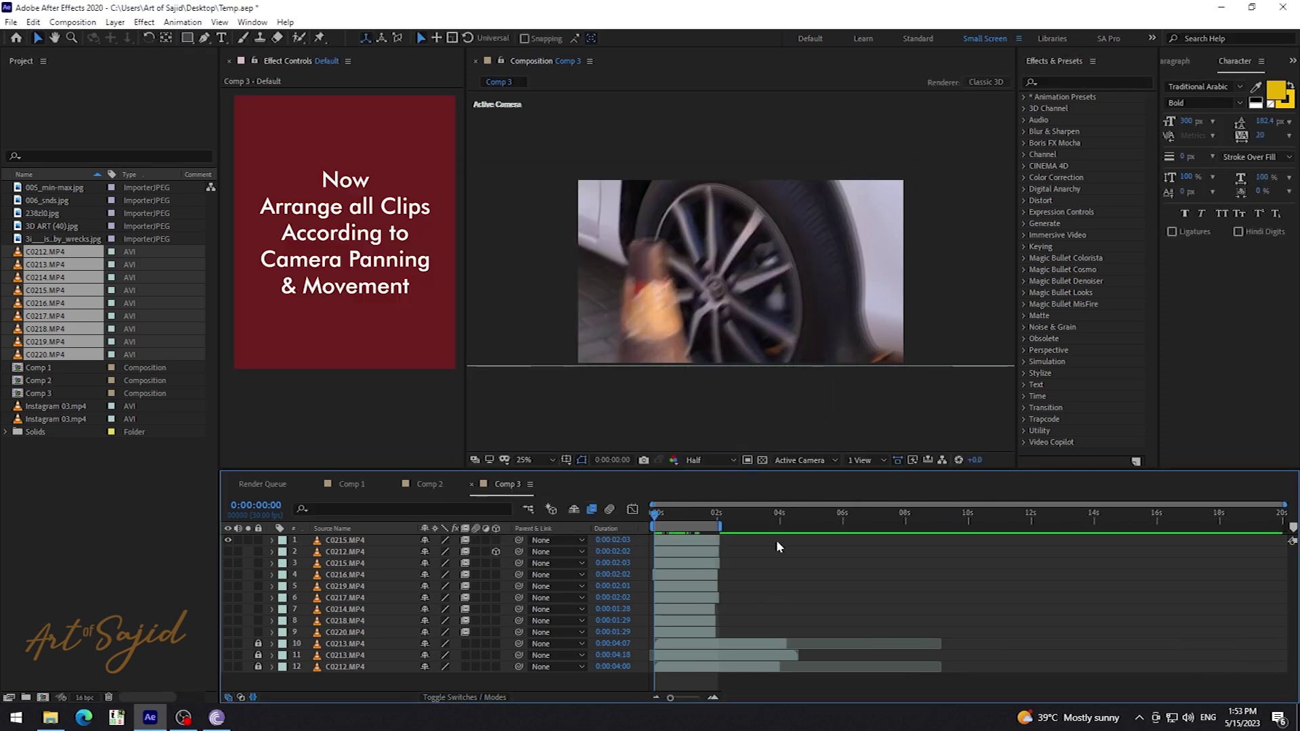
Stagger the clips end to end: C0218 ~2s, C0217 ~6s, C0219 ~8s, C0216 ~10s, C0215 ~12.5s, C0212 ~15s, top clip ~18s
{"action": "left_click", "coordinate": [682, 629]}
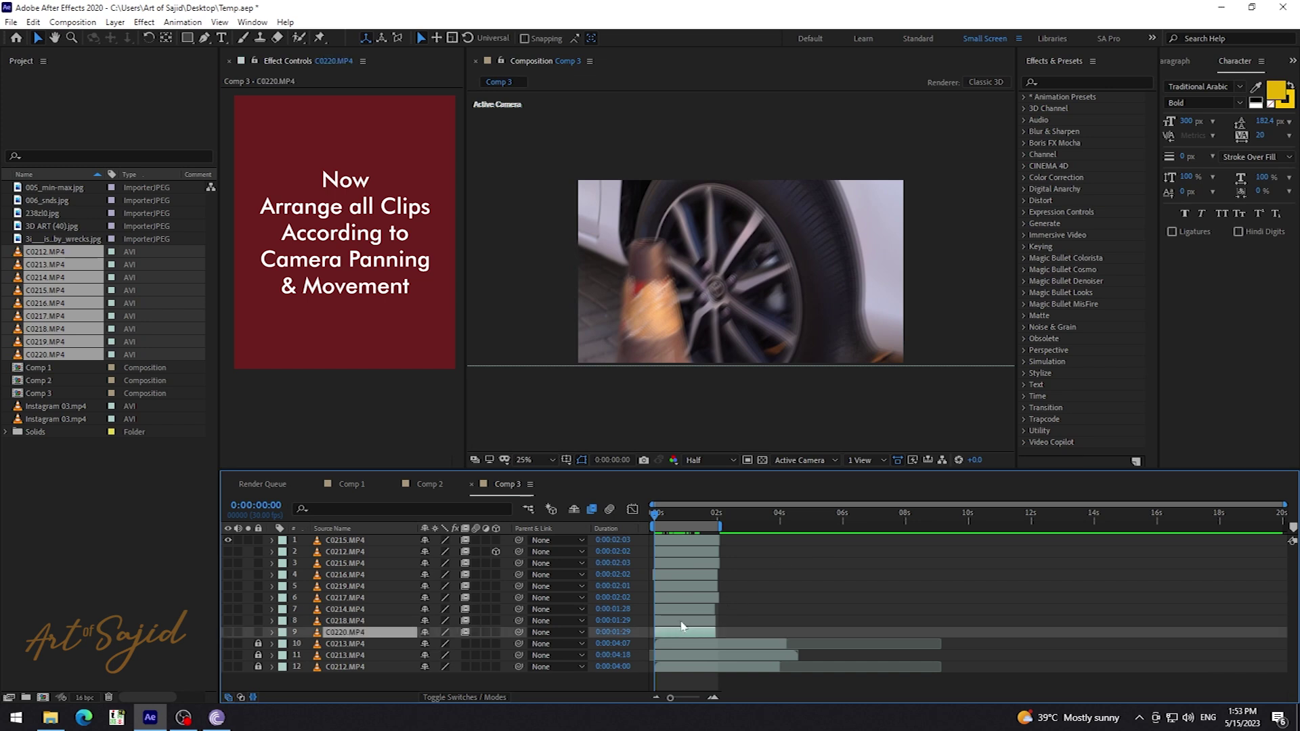
{"action": "left_click_drag", "start_coordinate": [682, 622], "coordinate": [798, 613]}
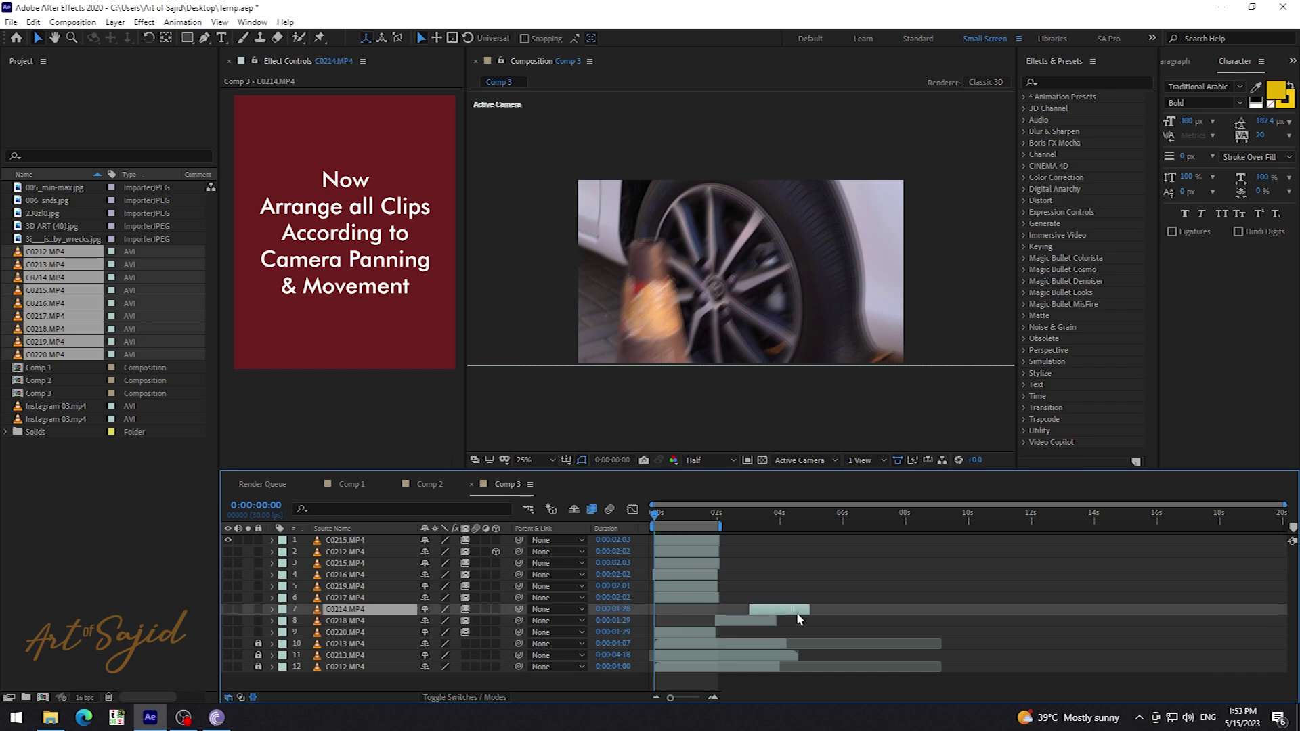
{"action": "left_click_drag", "start_coordinate": [699, 601], "coordinate": [883, 623]}
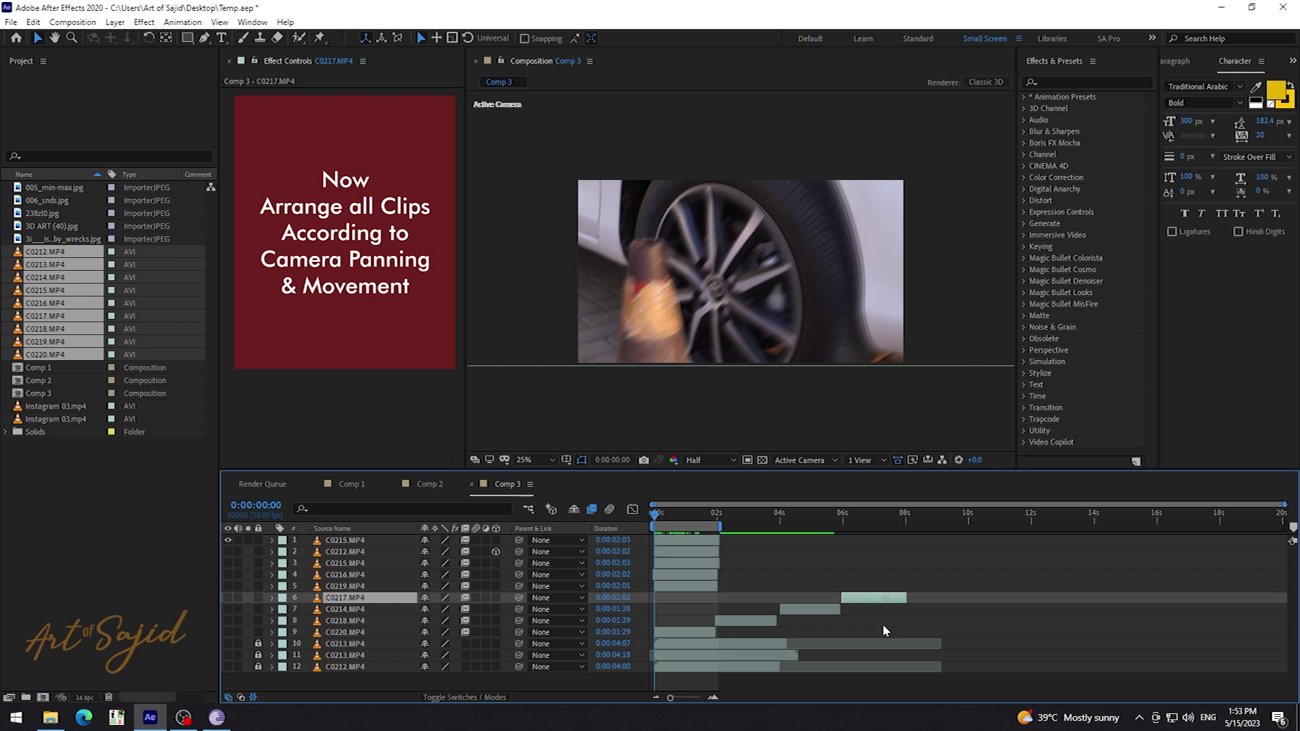
{"action": "mouse_move", "coordinate": [697, 587]}
{"action": "left_mouse_down"}
{"action": "mouse_move", "coordinate": [956, 616]}
{"action": "mouse_move", "coordinate": [899, 584]}
{"action": "left_mouse_up"}
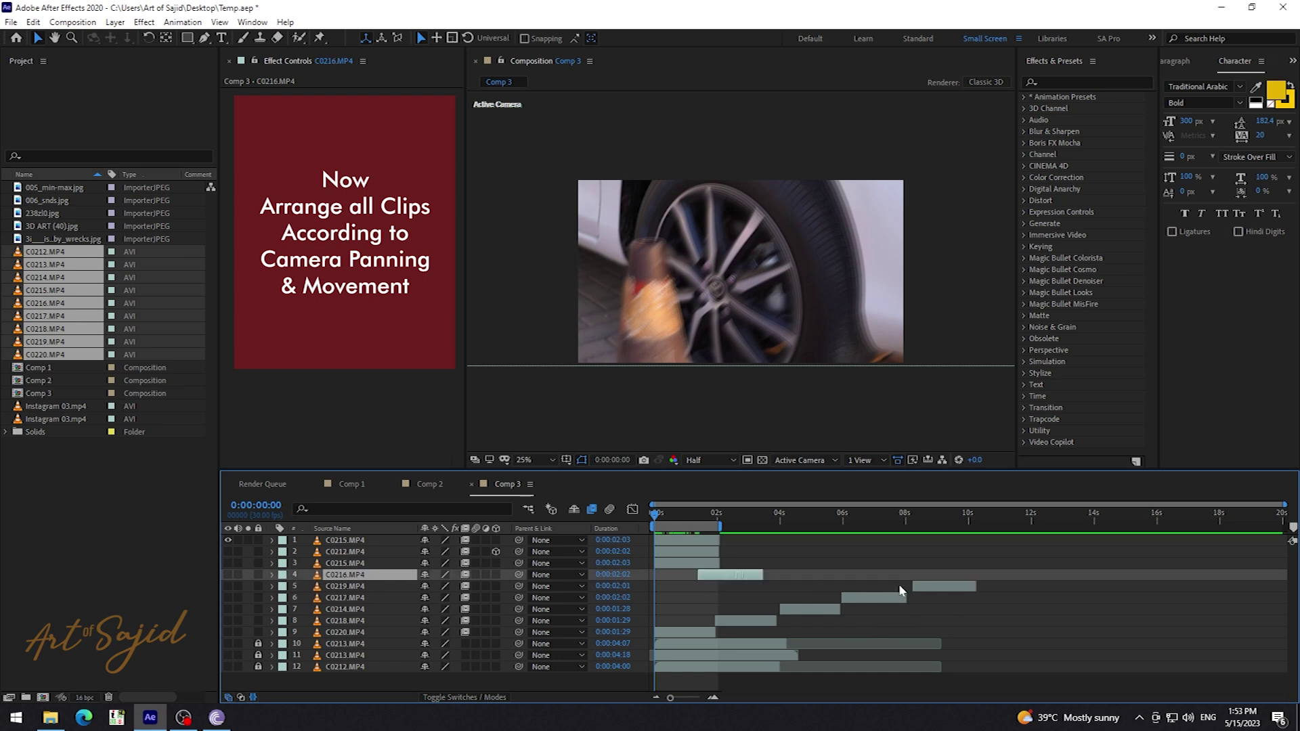
{"action": "left_click_drag", "start_coordinate": [1012, 590], "coordinate": [1017, 590]}
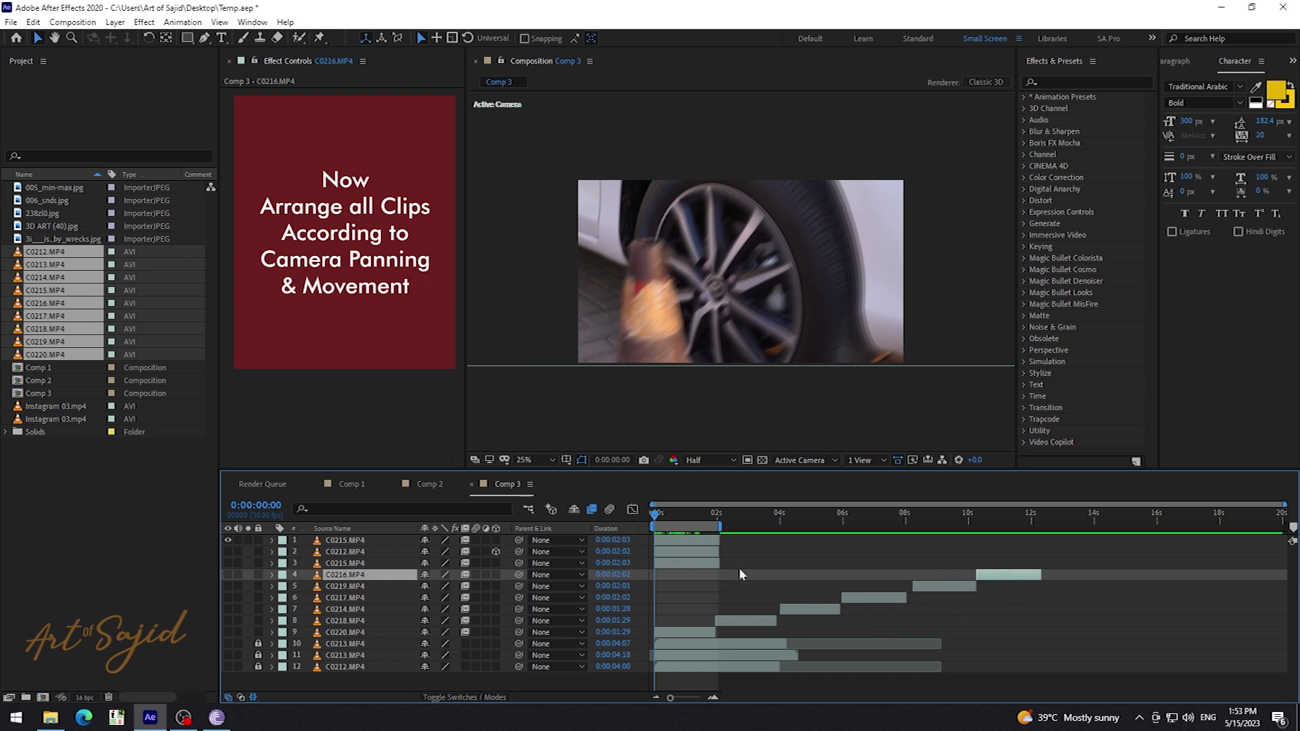
{"action": "left_click_drag", "start_coordinate": [693, 563], "coordinate": [1084, 582]}
{"action": "left_click_drag", "start_coordinate": [692, 549], "coordinate": [1041, 586]}
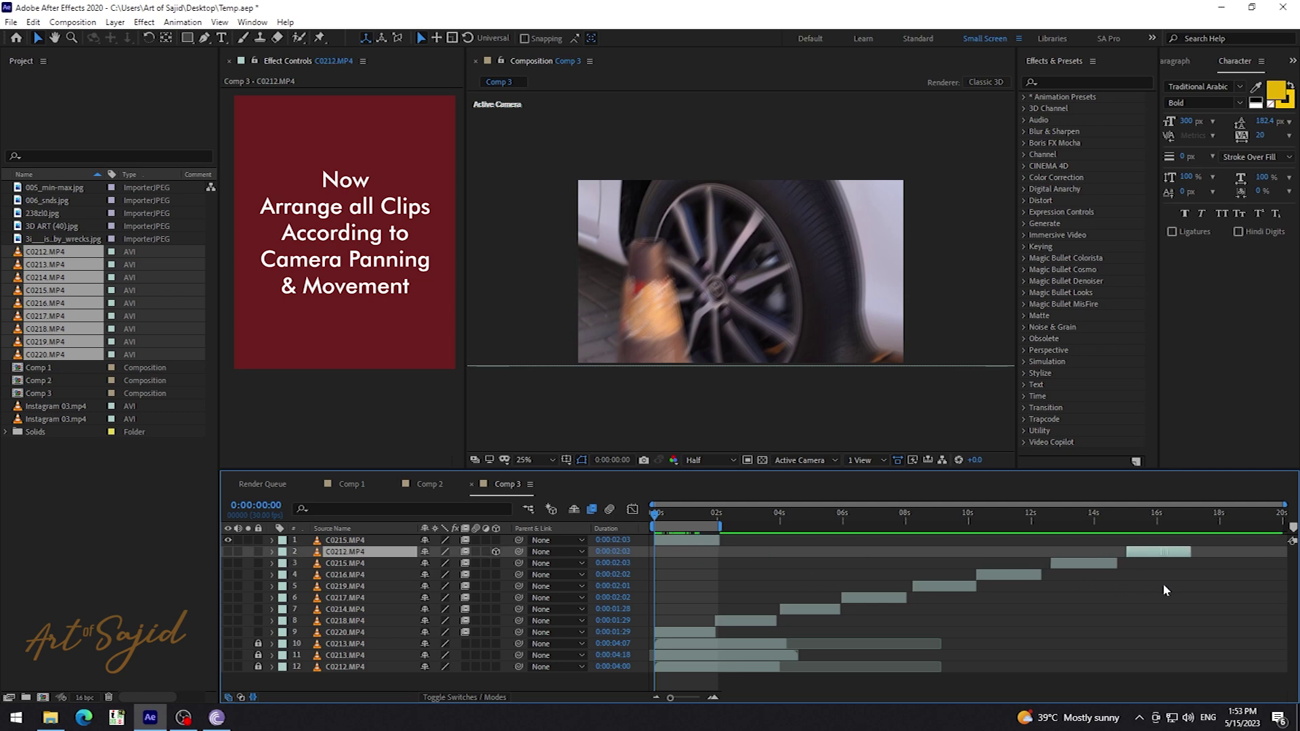
{"action": "left_click_drag", "start_coordinate": [710, 539], "coordinate": [1176, 567]}
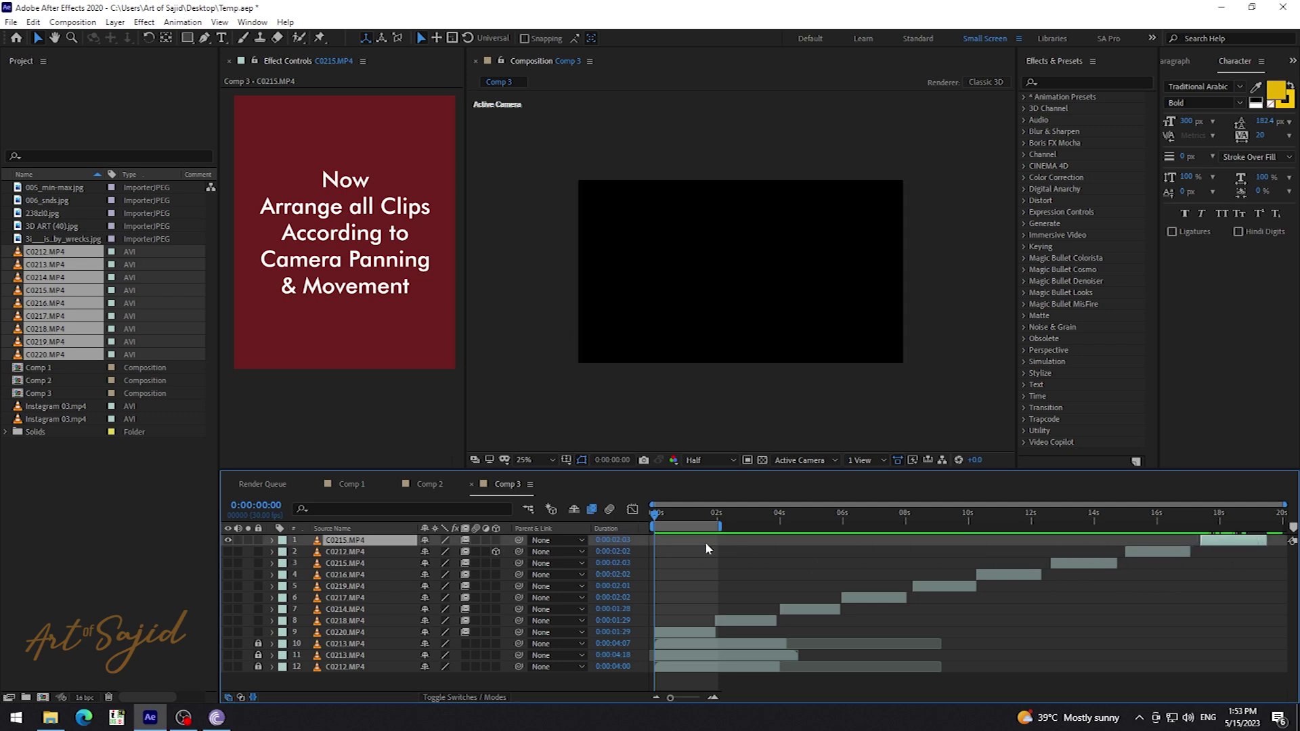
Review the sequence at several points and move C0219 back to the start of the timeline
{"action": "left_click", "coordinate": [269, 632]}
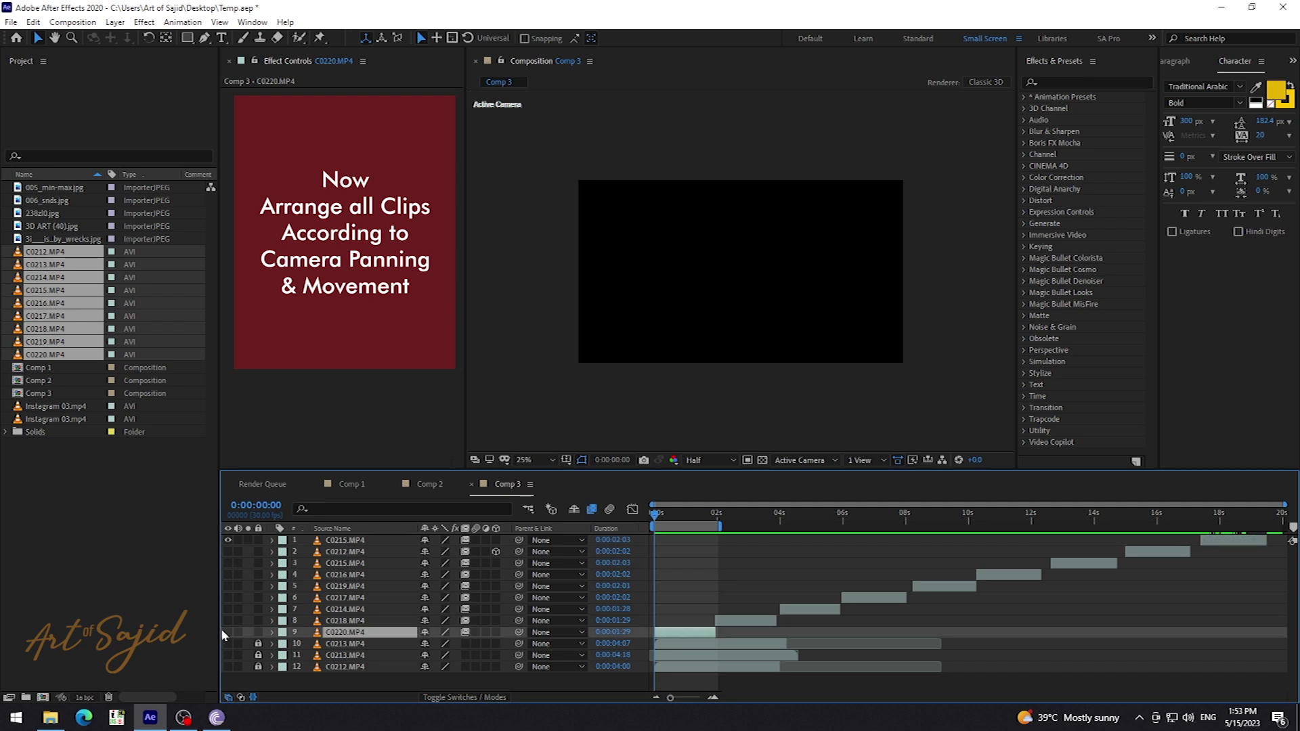
{"action": "left_click_drag", "start_coordinate": [662, 514], "coordinate": [755, 515]}
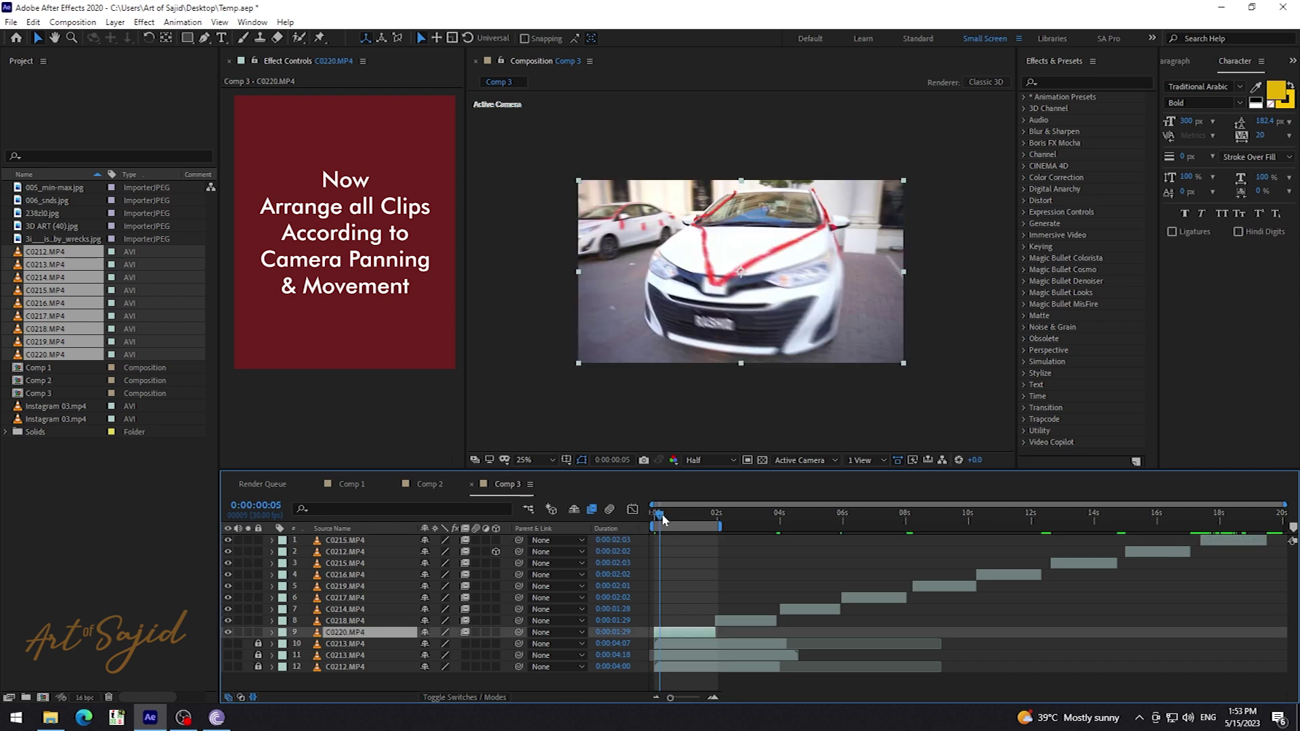
{"action": "left_click", "coordinate": [794, 517]}
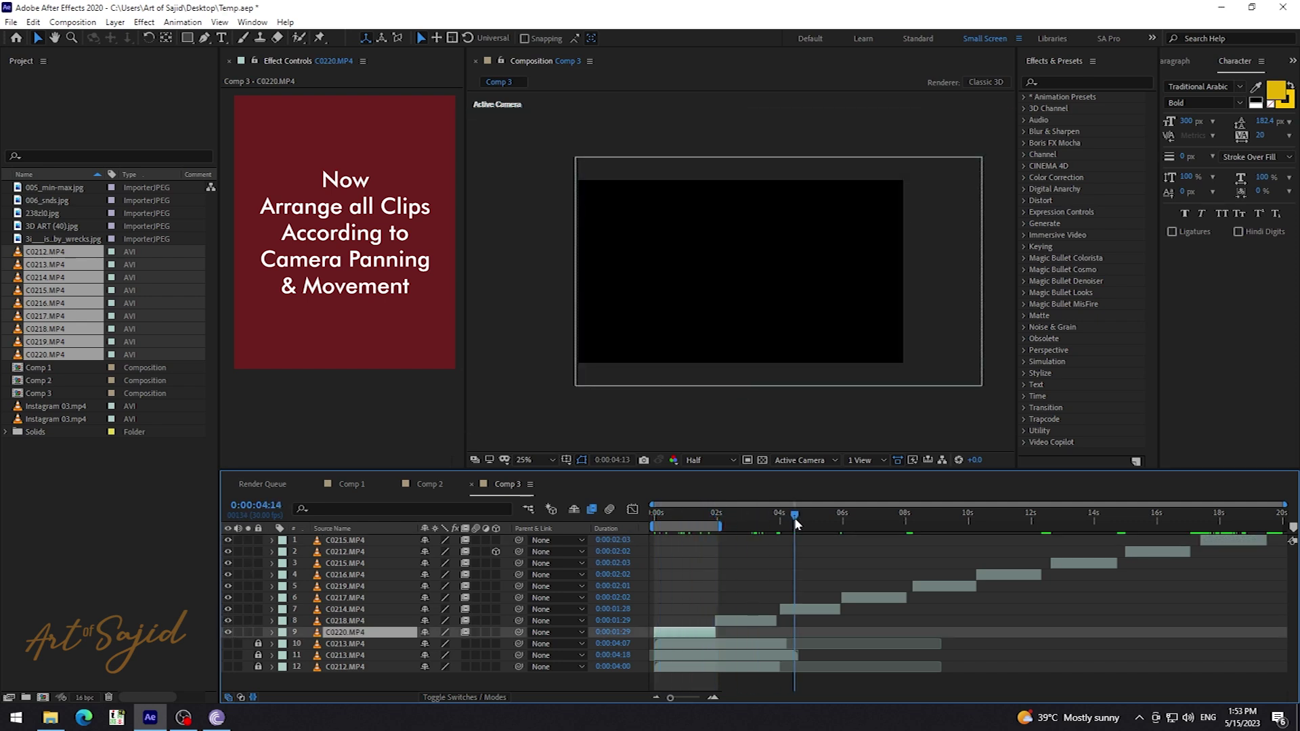
{"action": "left_click", "coordinate": [862, 517]}
{"action": "left_click_drag", "start_coordinate": [863, 519], "coordinate": [936, 517]}
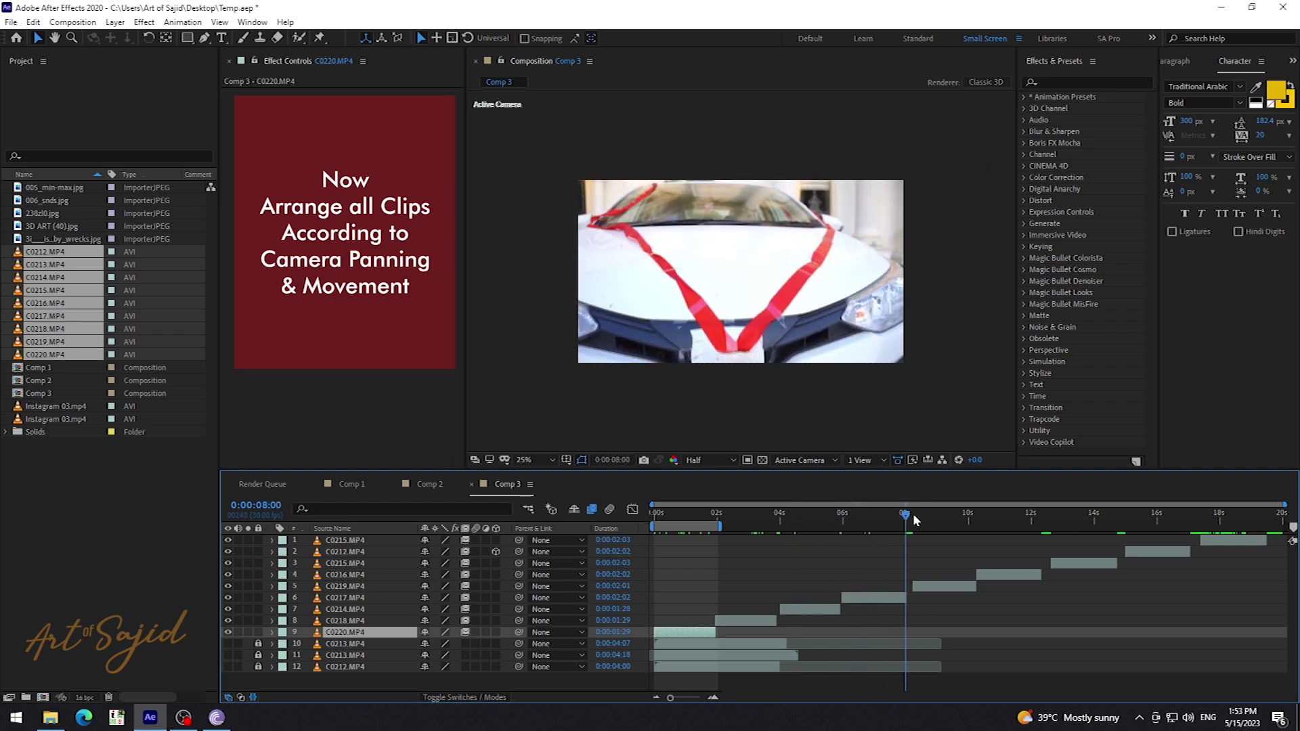
{"action": "left_click_drag", "start_coordinate": [931, 586], "coordinate": [691, 593]}
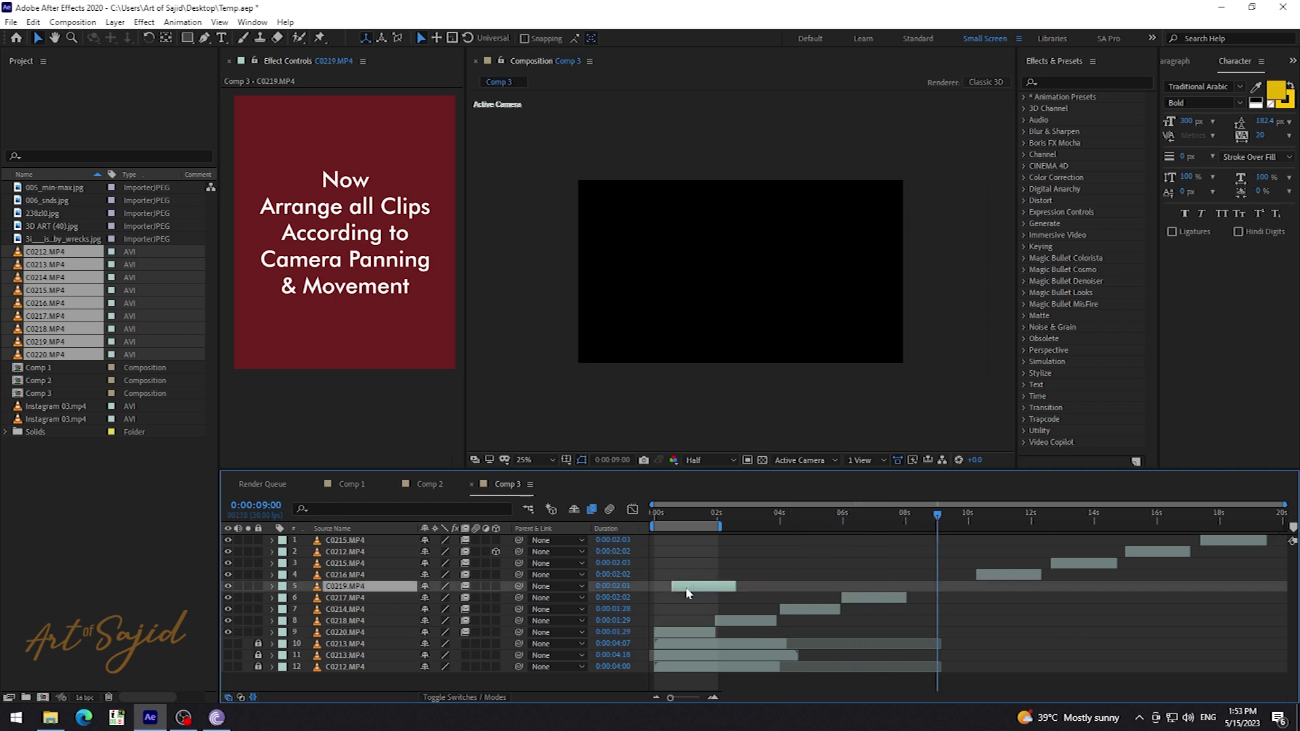
Move C0219 down the layer stack to layer 8 and save the project
{"action": "key", "text": "Home"}
{"action": "left_click_drag", "start_coordinate": [346, 588], "coordinate": [350, 627]}
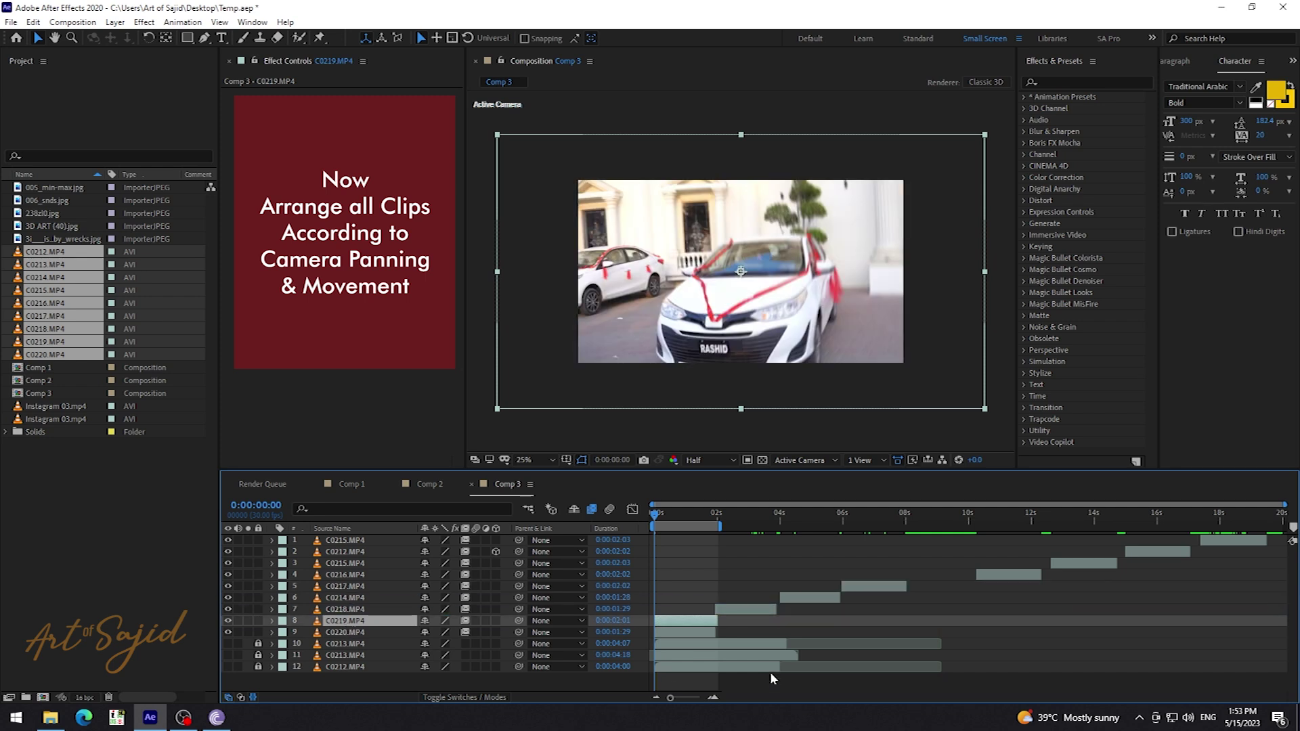
{"action": "key", "text": "ctrl+s"}
Stretch the work area over the sequence, nudge C0218 slightly later, and preview it
{"action": "left_click", "coordinate": [744, 609]}
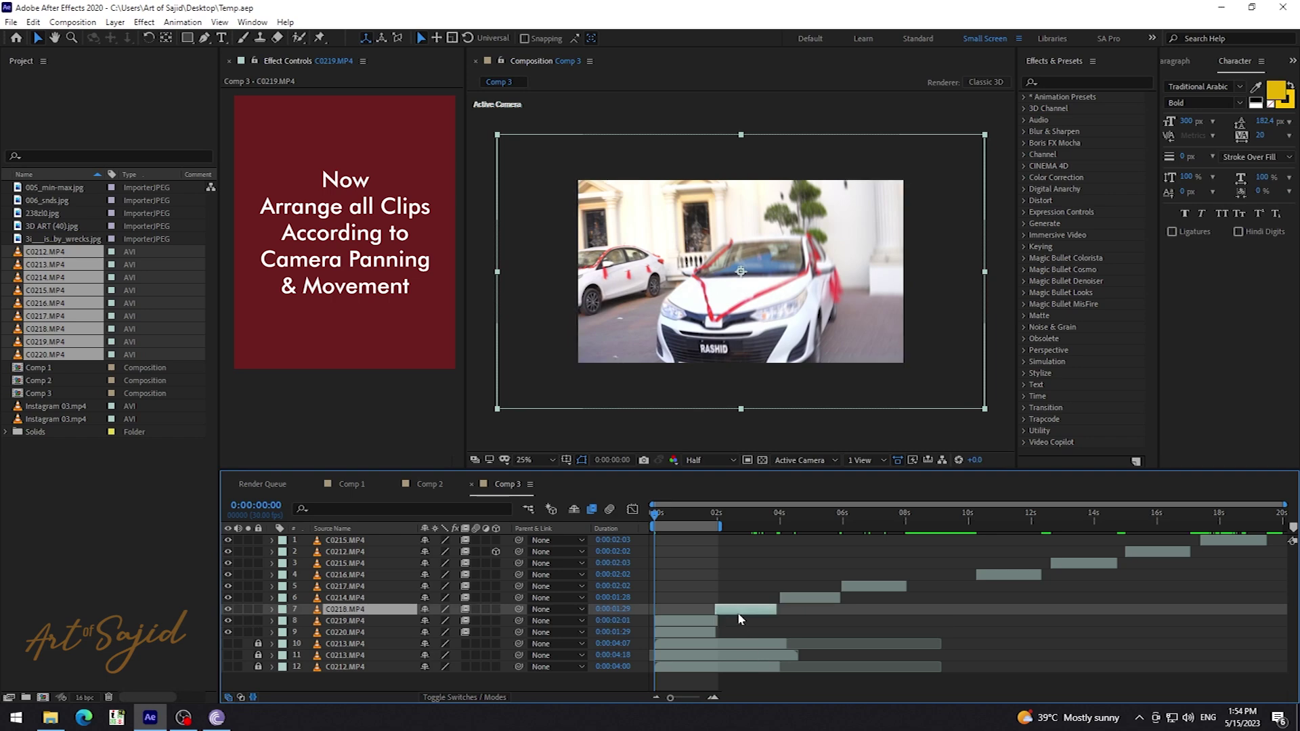
{"action": "double_click", "coordinate": [732, 526]}
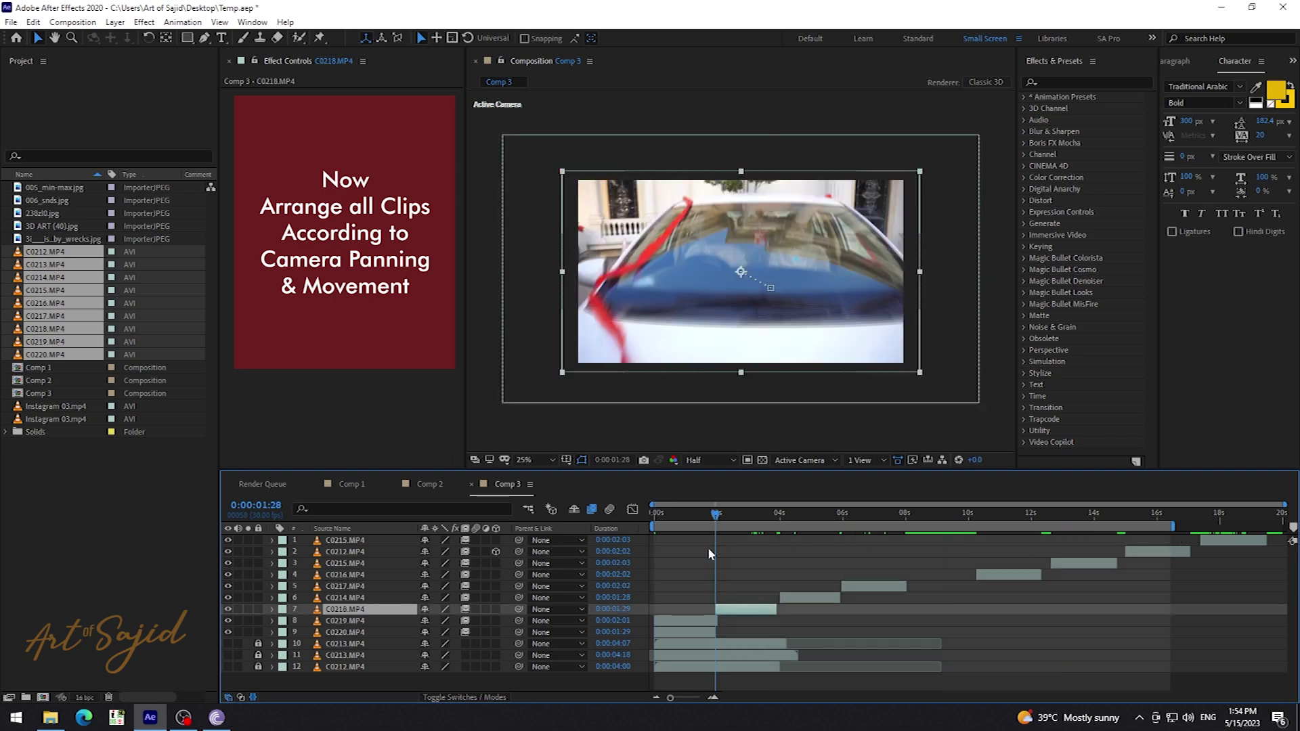
{"action": "key", "text": "Page_Down"}
{"action": "key", "text": "equal"}
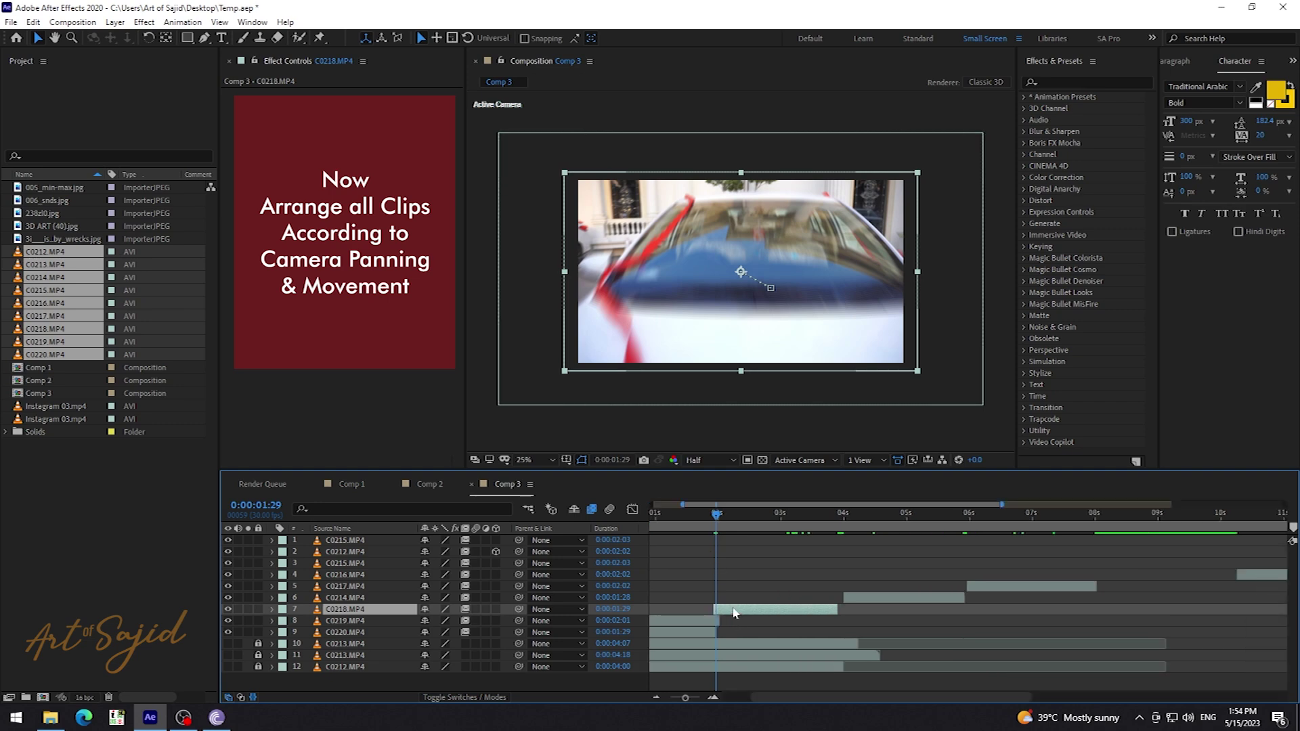
{"action": "left_click_drag", "start_coordinate": [734, 612], "coordinate": [735, 613]}
{"action": "left_click_drag", "start_coordinate": [713, 522], "coordinate": [836, 528]}
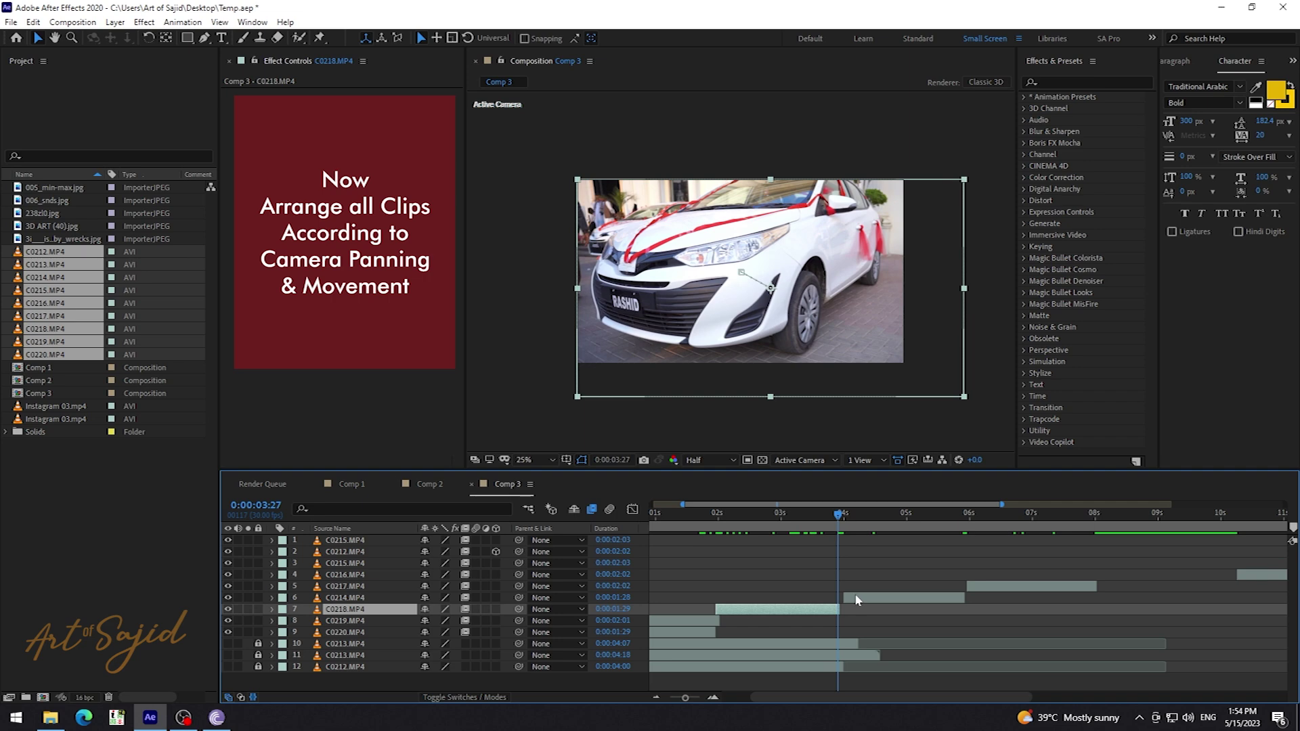
Butt C0214 against C0218's end, then C0217 against C0214's end
{"action": "left_click_drag", "start_coordinate": [904, 597], "coordinate": [898, 598]}
{"action": "left_click", "coordinate": [956, 519]}
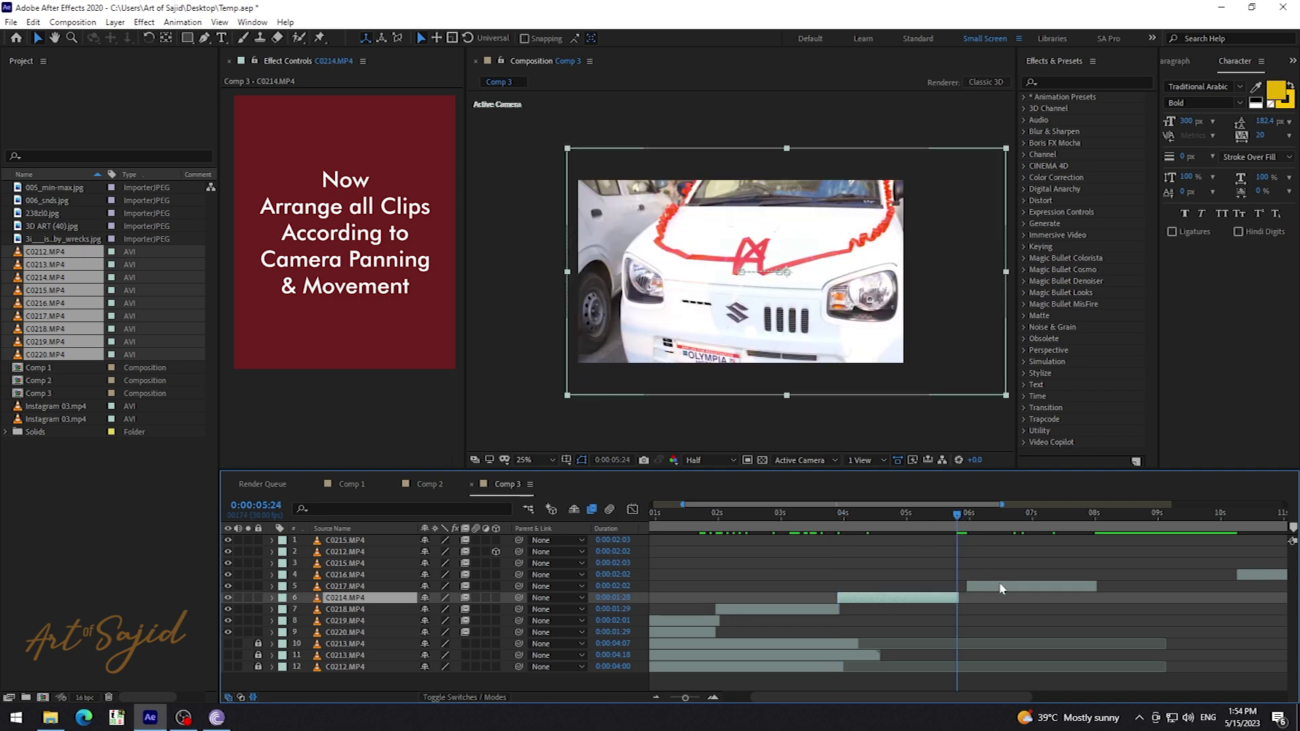
{"action": "left_click_drag", "start_coordinate": [1002, 589], "coordinate": [992, 588]}
{"action": "left_click", "coordinate": [1085, 516]}
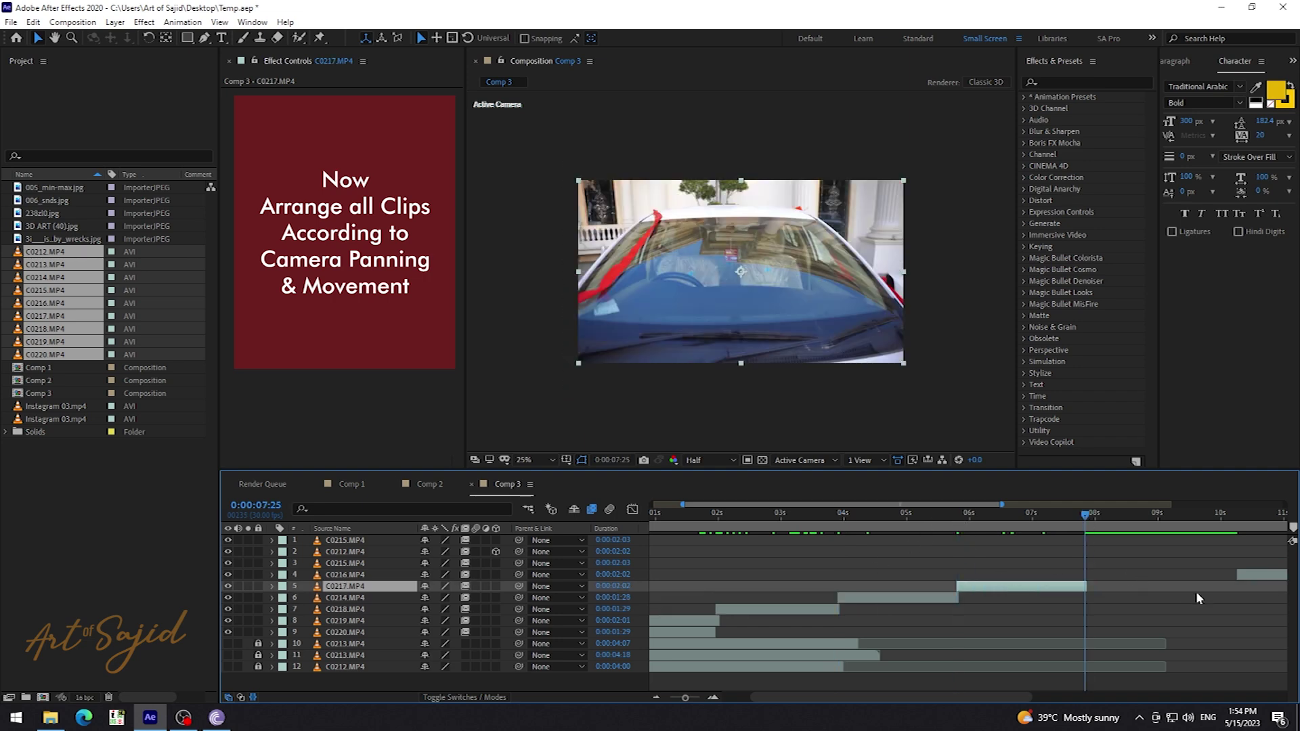
Start C0216 where C0217 ends, then C0215 where C0216 ends
{"action": "left_click", "coordinate": [1237, 576]}
{"action": "key", "text": "bracketleft"}
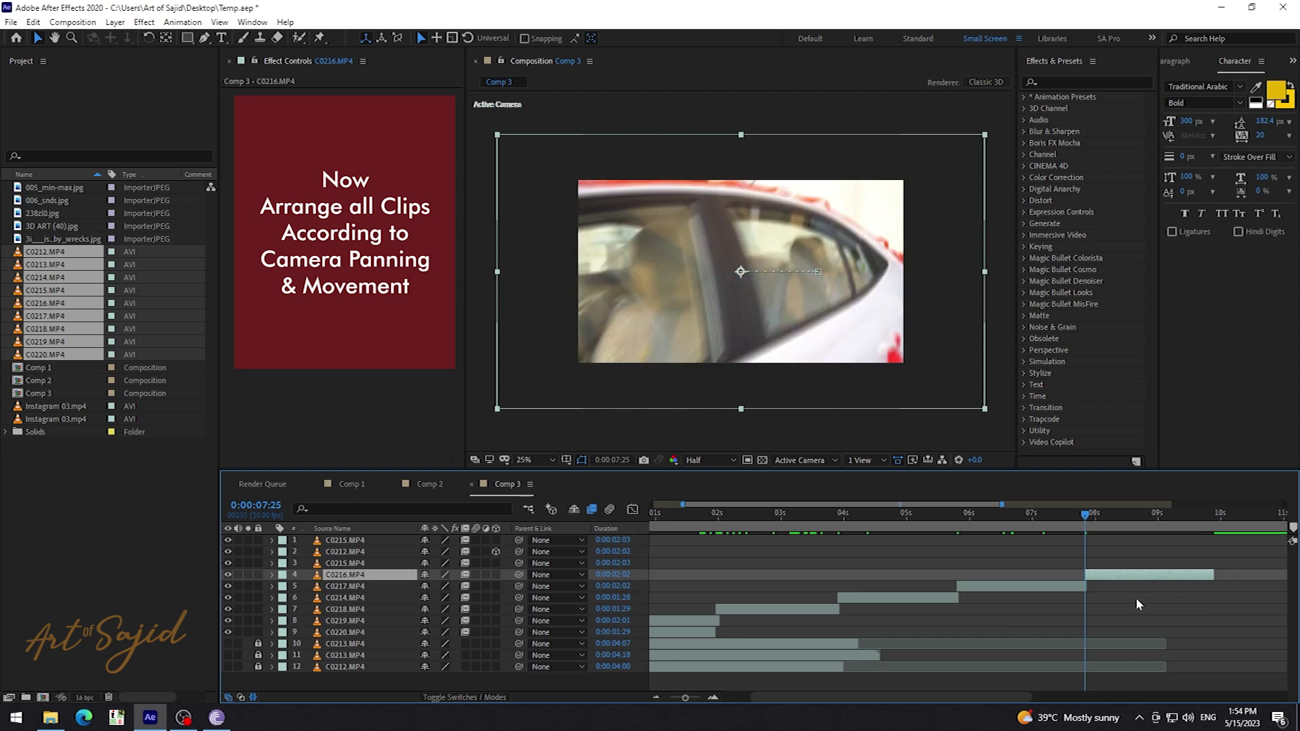
{"action": "scroll", "coordinate": [1135, 599], "scroll_direction": "right", "scroll_amount": 5}
{"action": "left_click", "coordinate": [887, 513]}
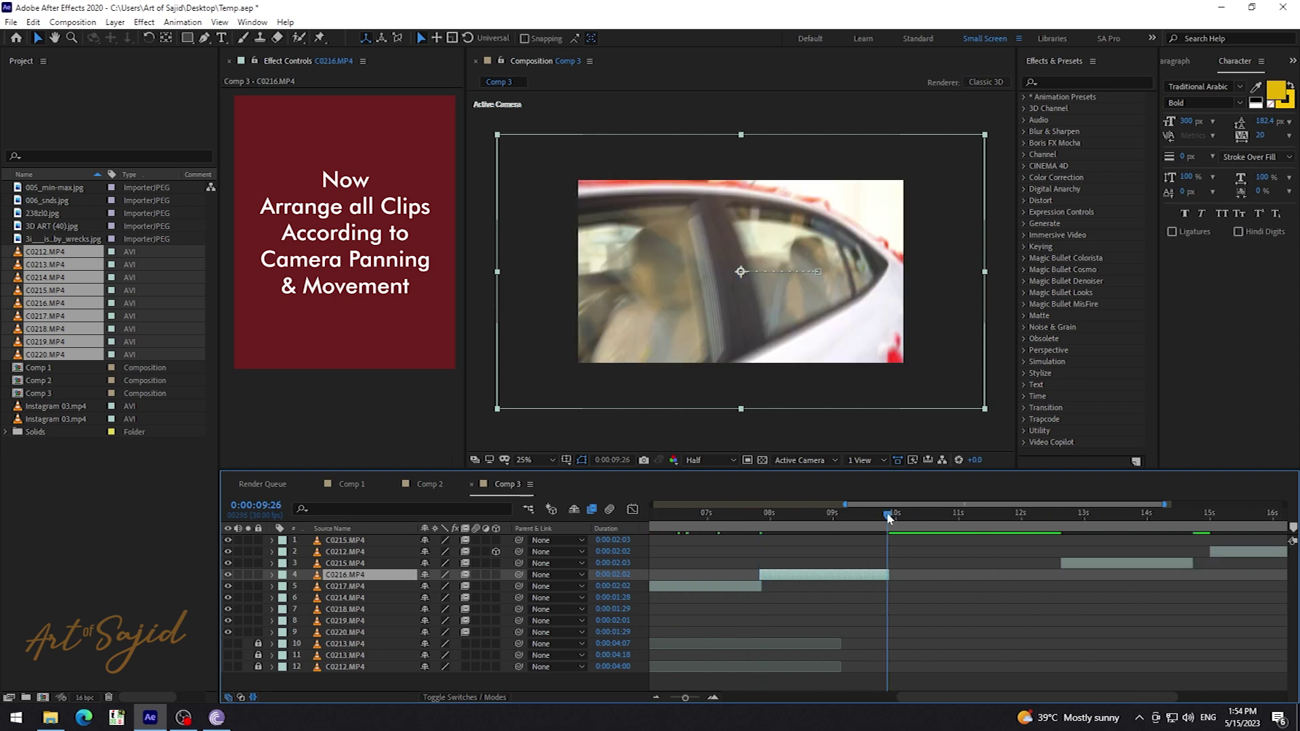
{"action": "left_click", "coordinate": [1094, 564]}
{"action": "key", "text": "bracketleft"}
Start C0212 where C0215 ends and the top C0215 where C0212 ends, then preview
{"action": "left_click", "coordinate": [1022, 519]}
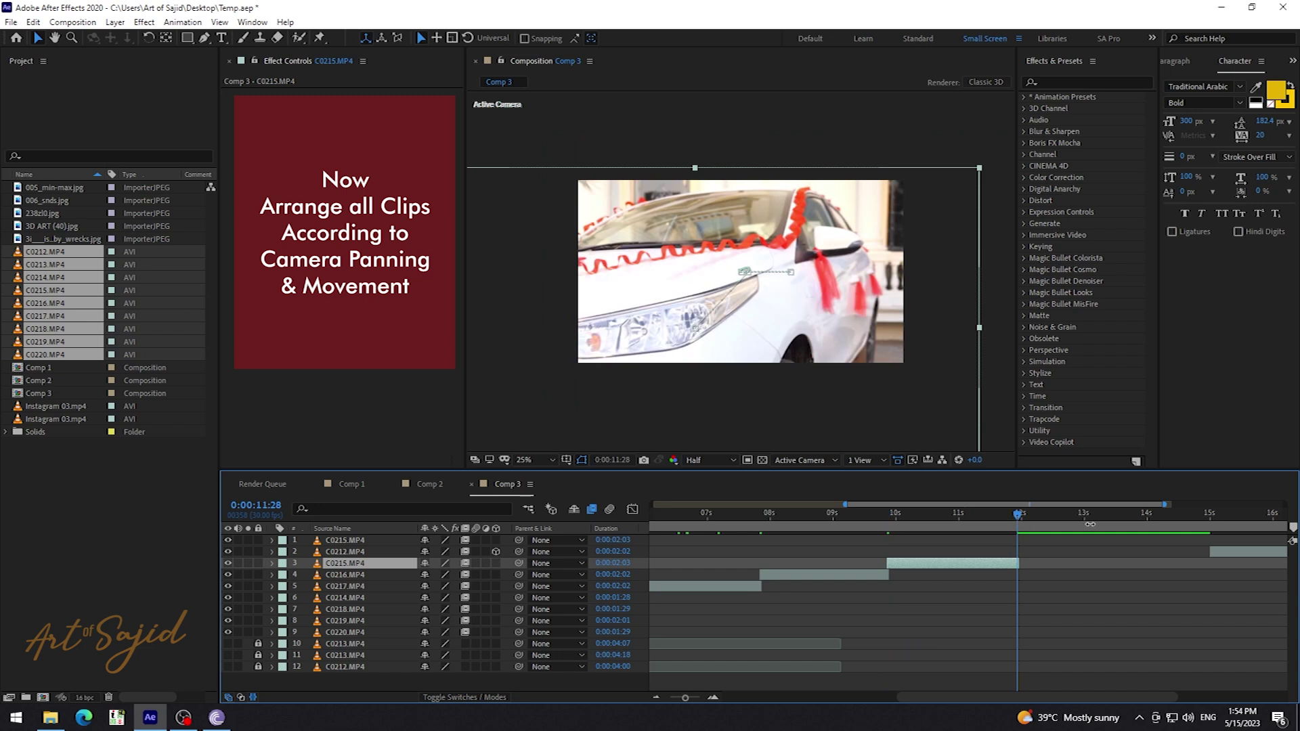
{"action": "left_click", "coordinate": [1233, 551]}
{"action": "key", "text": "bracketleft"}
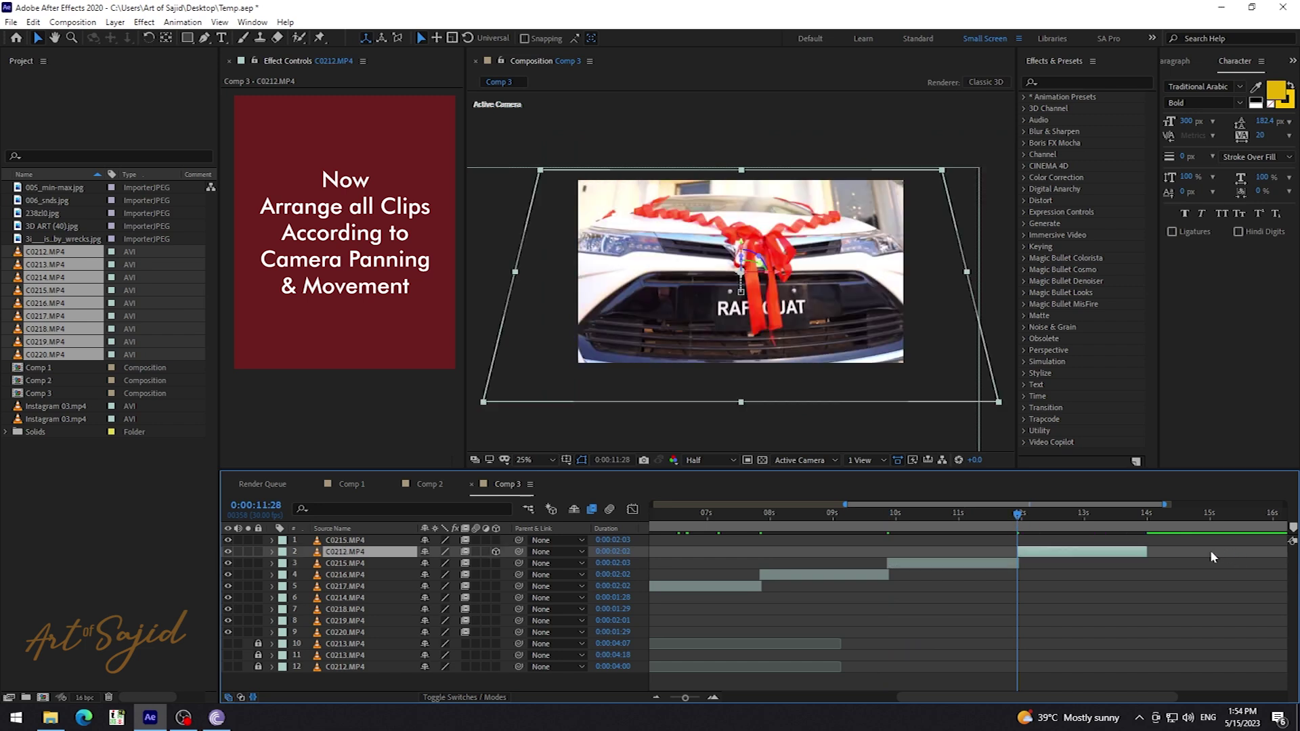
{"action": "key", "text": "minus"}
{"action": "left_click", "coordinate": [1089, 519]}
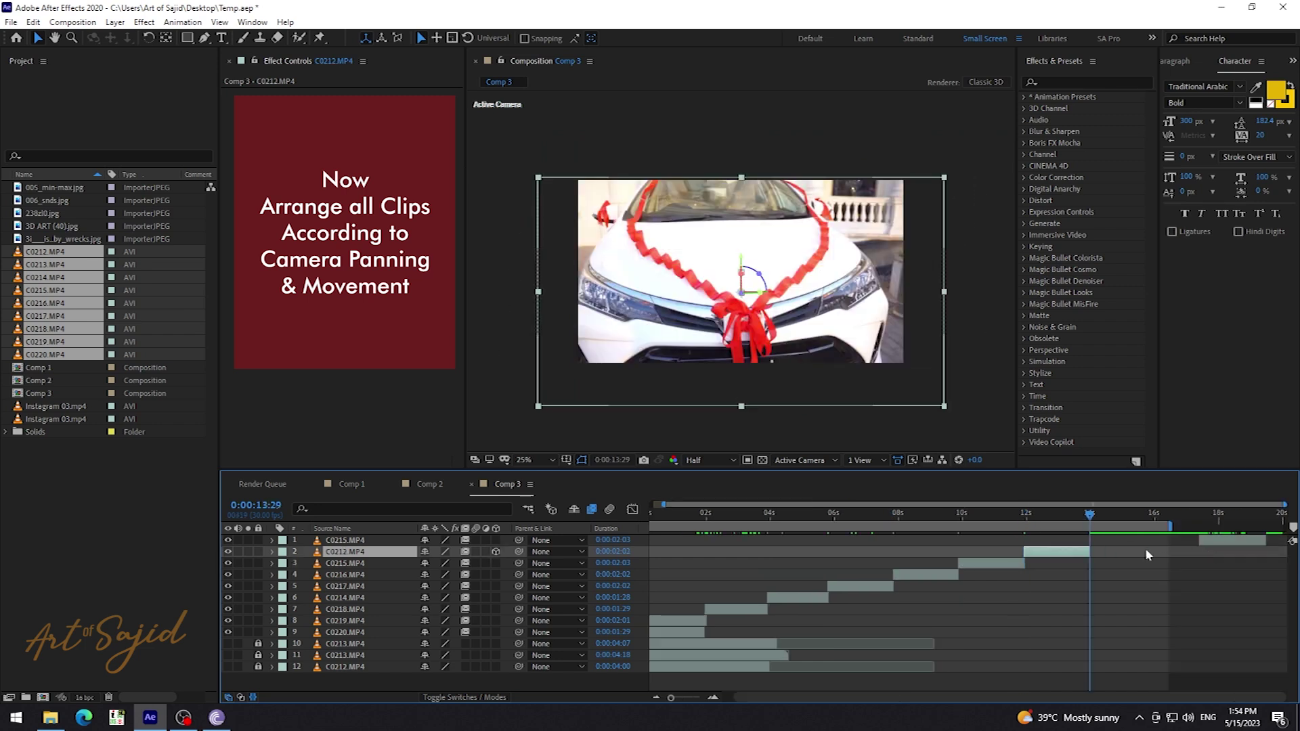
{"action": "left_click", "coordinate": [1210, 539]}
{"action": "key", "text": "bracketleft"}
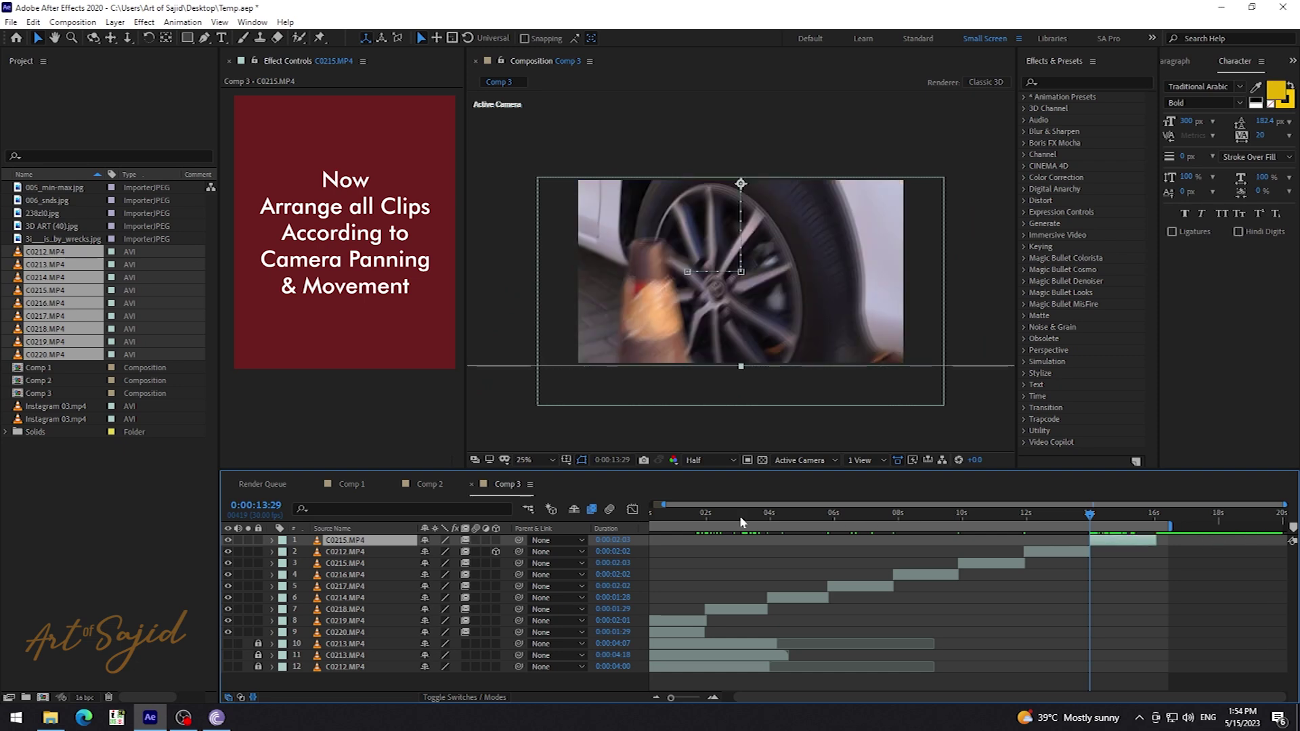
{"action": "key", "text": "Home"}
{"action": "mouse_move", "coordinate": [715, 517]}
{"action": "left_mouse_down"}
{"action": "mouse_move", "coordinate": [798, 513]}
{"action": "mouse_move", "coordinate": [779, 513]}
{"action": "left_mouse_up"}
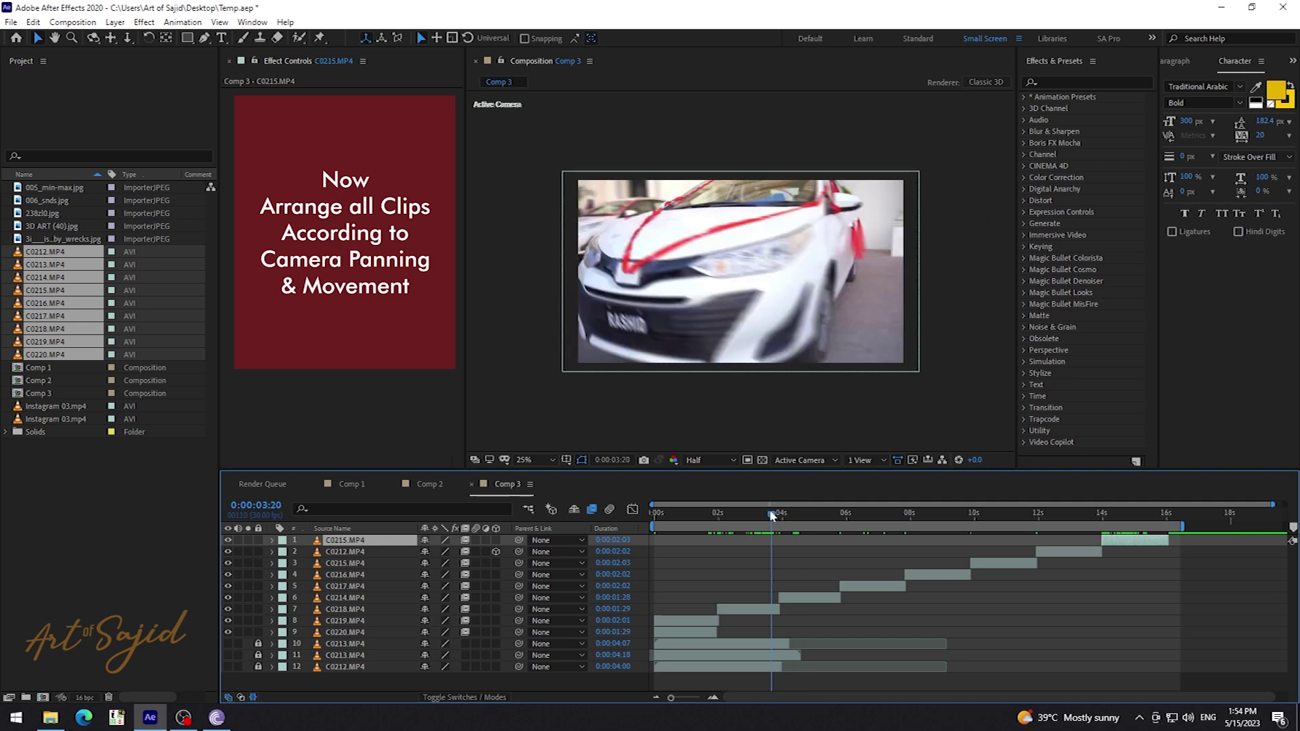
{"action": "left_click_drag", "start_coordinate": [778, 513], "coordinate": [851, 513]}
{"action": "left_click_drag", "start_coordinate": [667, 520], "coordinate": [722, 513]}
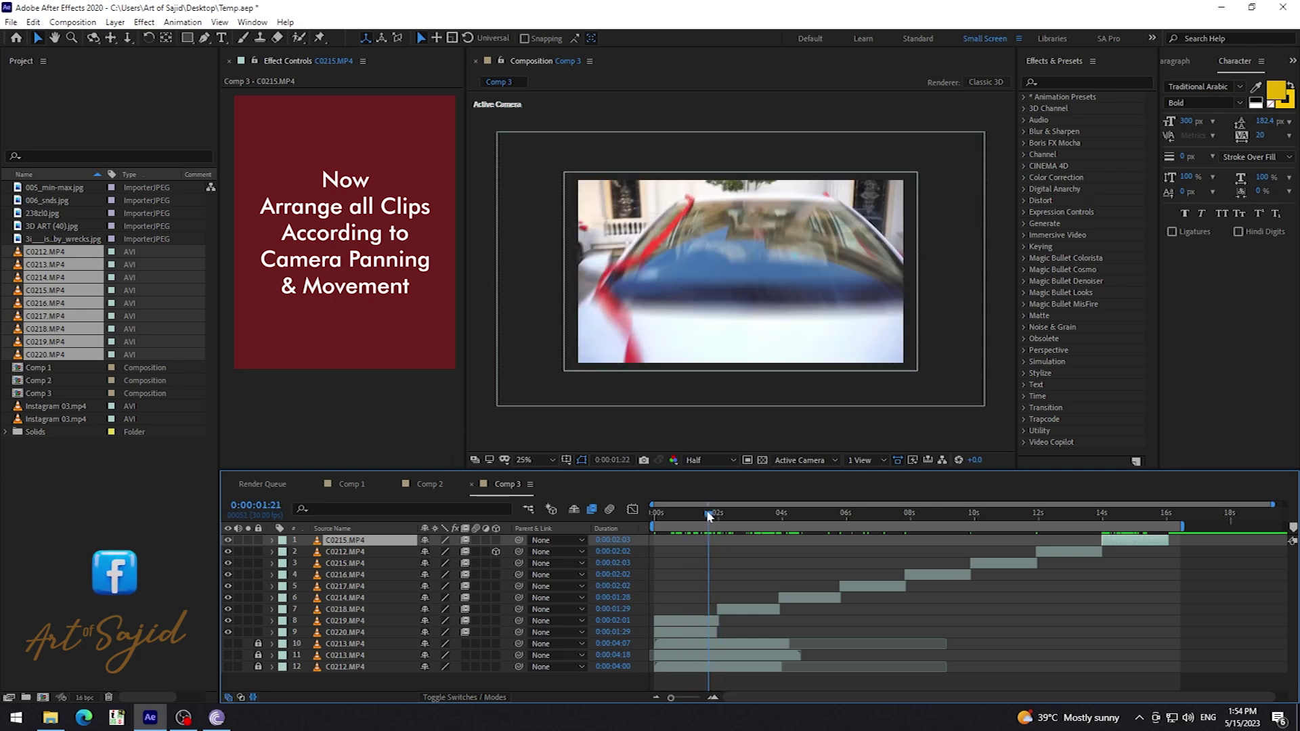
{"action": "mouse_move", "coordinate": [722, 513]}
{"action": "left_mouse_down"}
{"action": "mouse_move", "coordinate": [845, 500]}
{"action": "mouse_move", "coordinate": [778, 509]}
{"action": "left_mouse_up"}
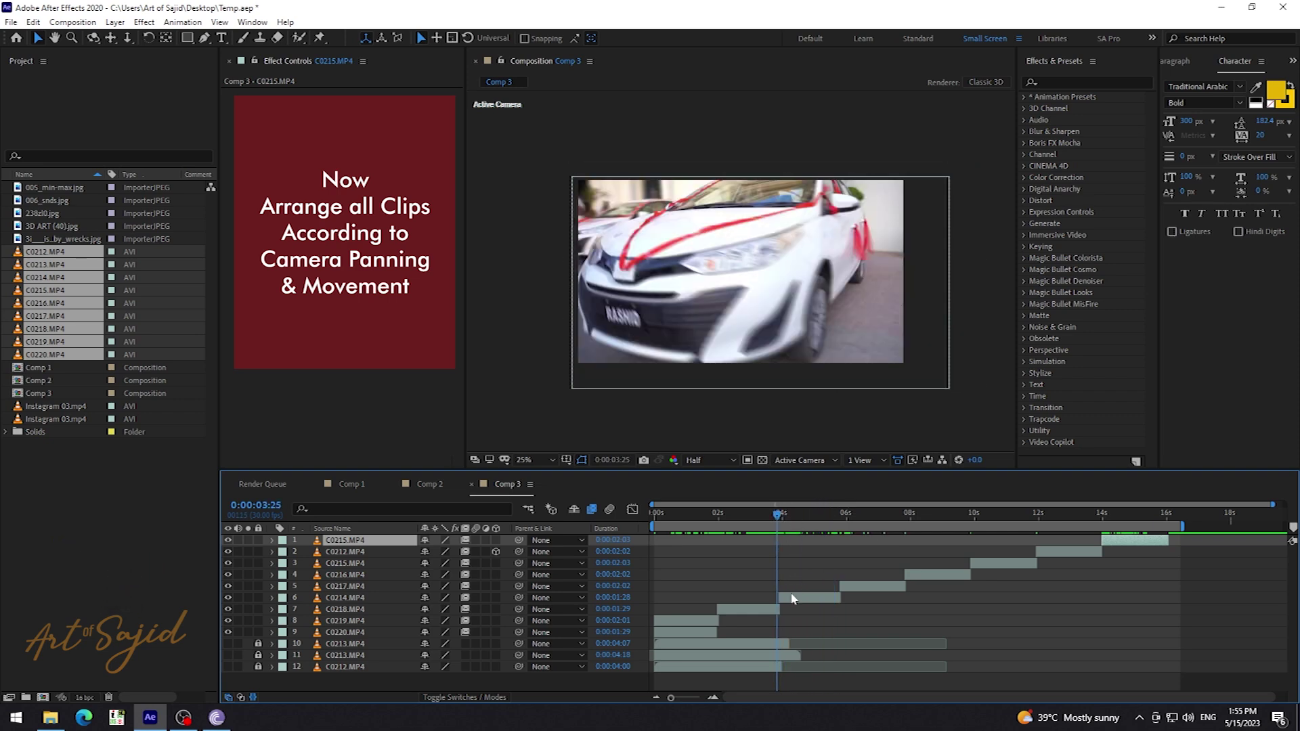
Move C0214 to the top and later in time, shifting C0217 earlier to close the gap
{"action": "left_click", "coordinate": [793, 599]}
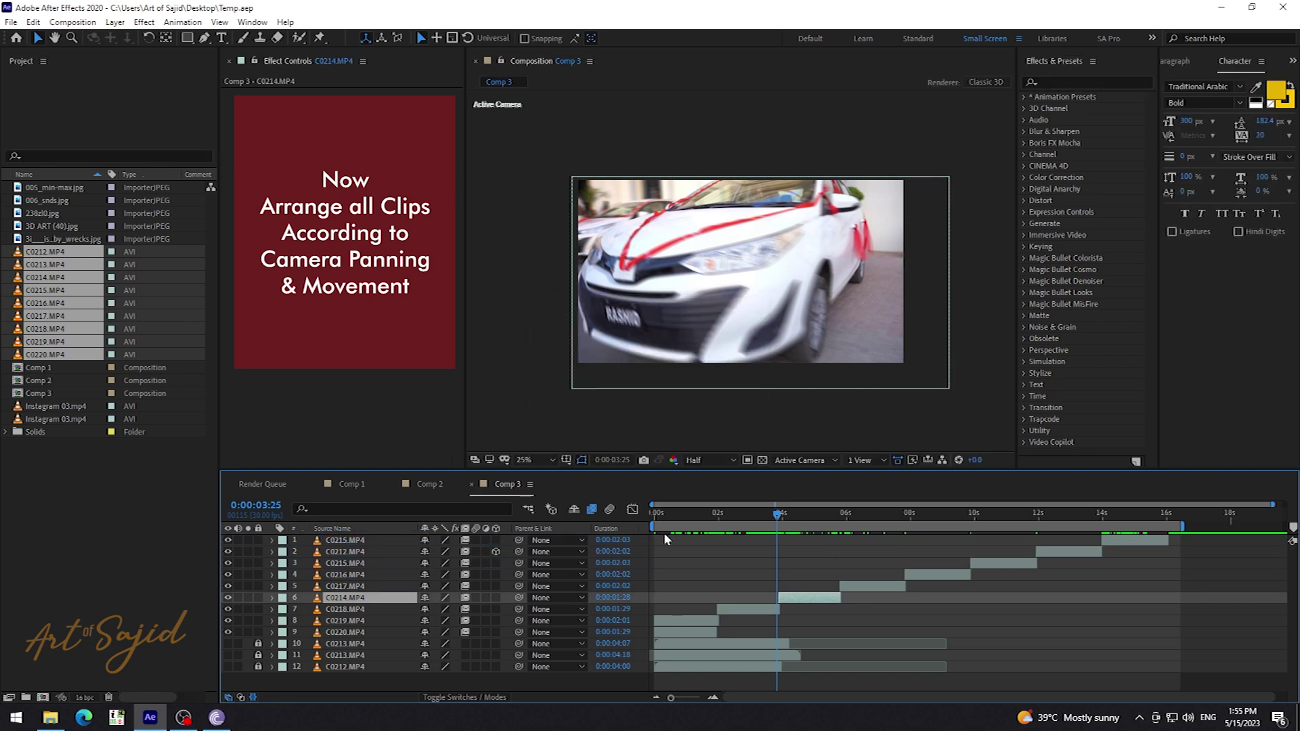
{"action": "left_click_drag", "start_coordinate": [388, 602], "coordinate": [402, 545]}
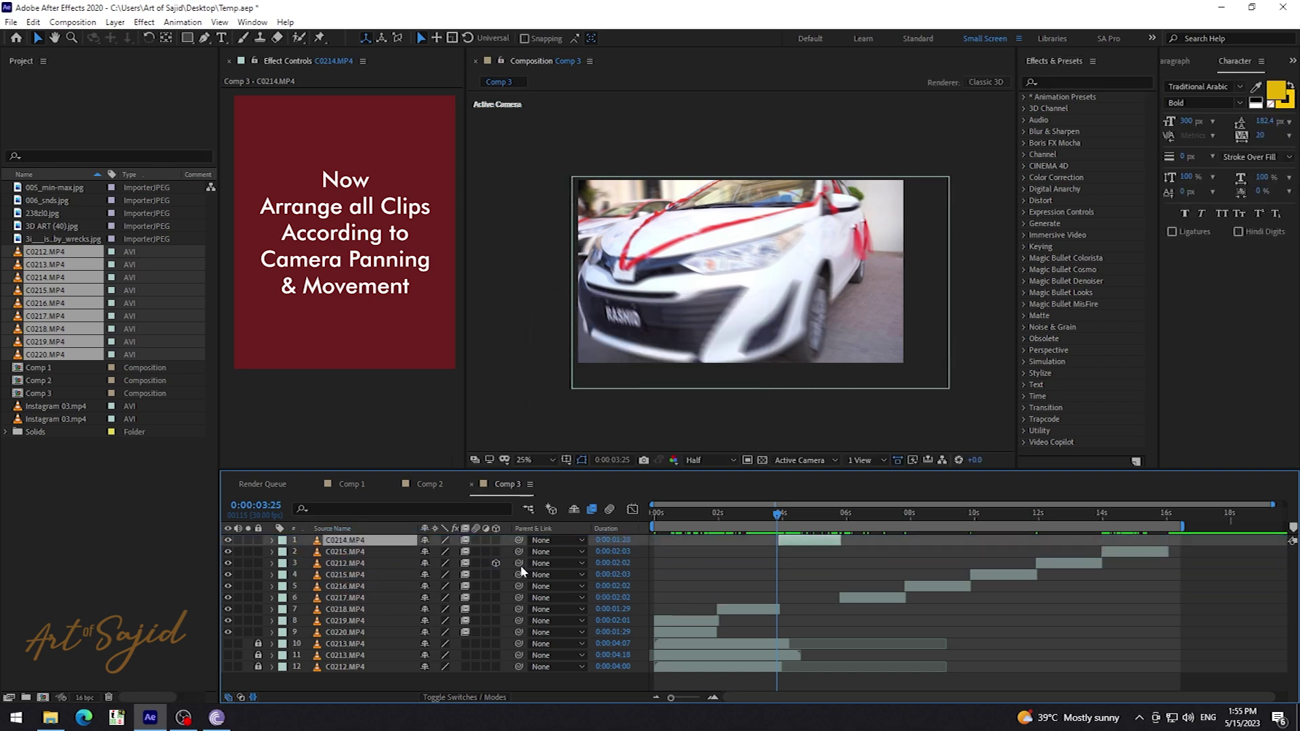
{"action": "left_click_drag", "start_coordinate": [802, 548], "coordinate": [952, 548]}
{"action": "left_click_drag", "start_coordinate": [865, 600], "coordinate": [815, 600]}
Preview the reordered clips from the start through about 5 seconds
{"action": "mouse_move", "coordinate": [796, 523]}
{"action": "left_mouse_down"}
{"action": "mouse_move", "coordinate": [759, 528]}
{"action": "mouse_move", "coordinate": [921, 515]}
{"action": "mouse_move", "coordinate": [1137, 548]}
{"action": "left_mouse_up"}
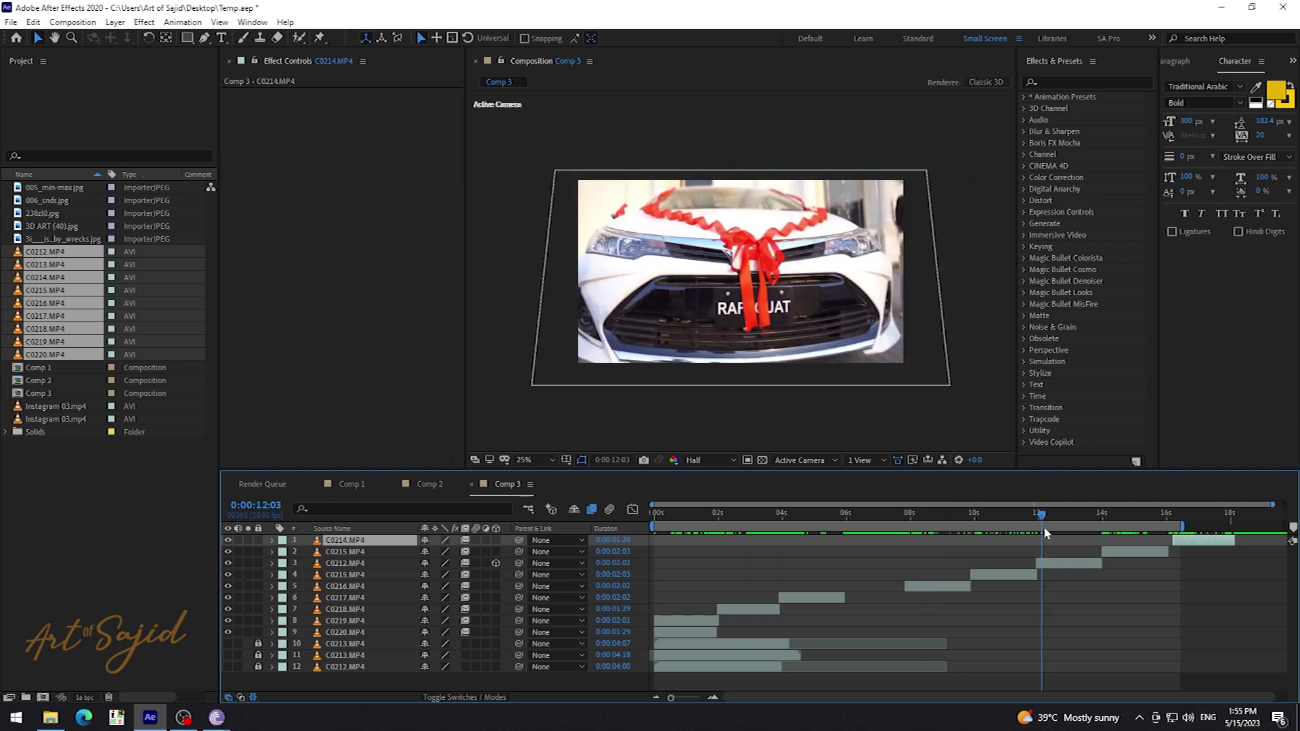
{"action": "left_click_drag", "start_coordinate": [701, 516], "coordinate": [765, 516]}
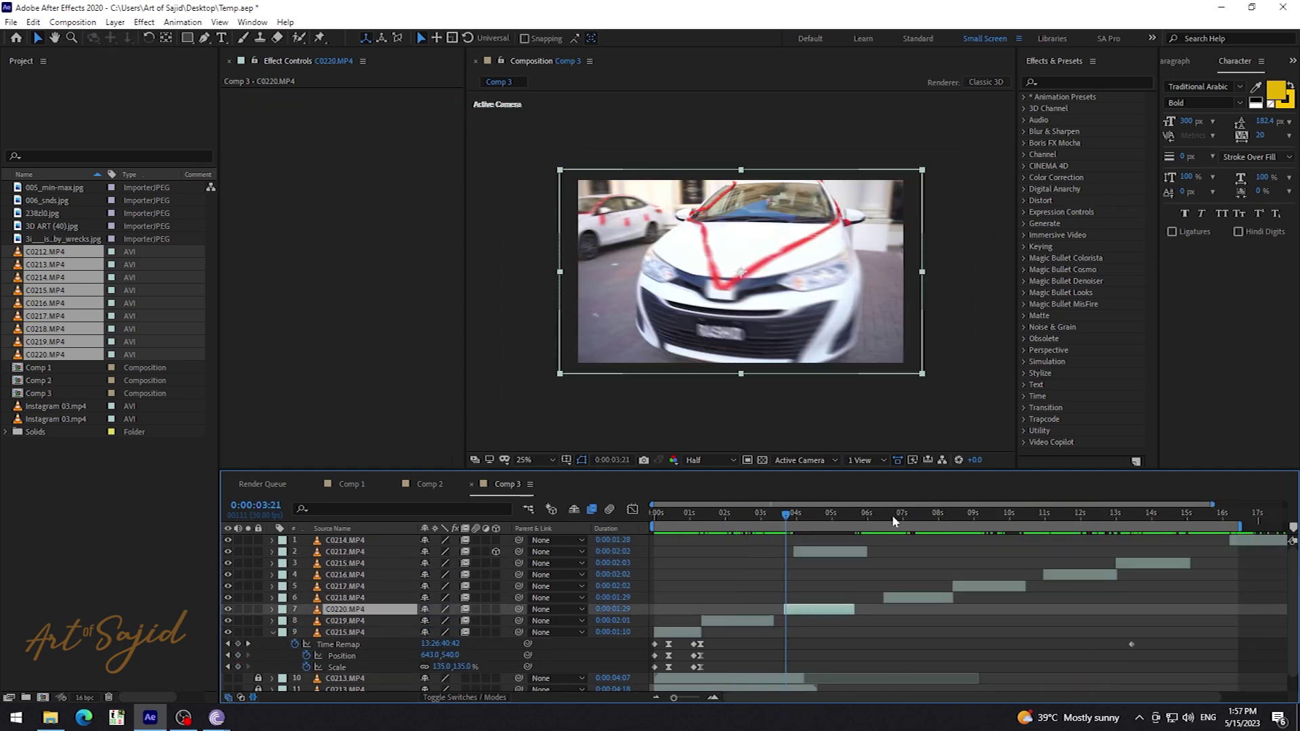
{"action": "left_click_drag", "start_coordinate": [765, 515], "coordinate": [838, 516]}
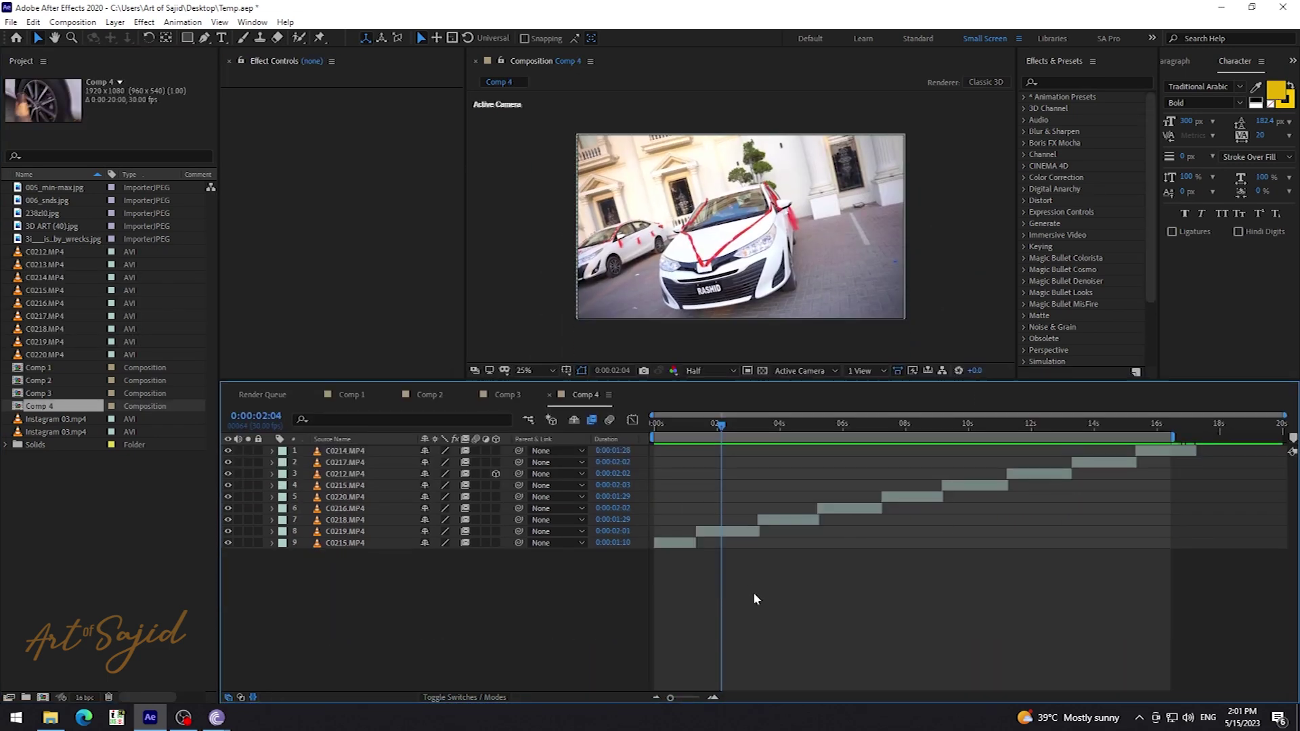
Reveal all layer keyframes, zoom in on the first seconds, and select C0215's keyframes
{"action": "scroll", "coordinate": [664, 460], "scroll_direction": "down", "scroll_amount": 1}
{"action": "left_click", "coordinate": [654, 424]}
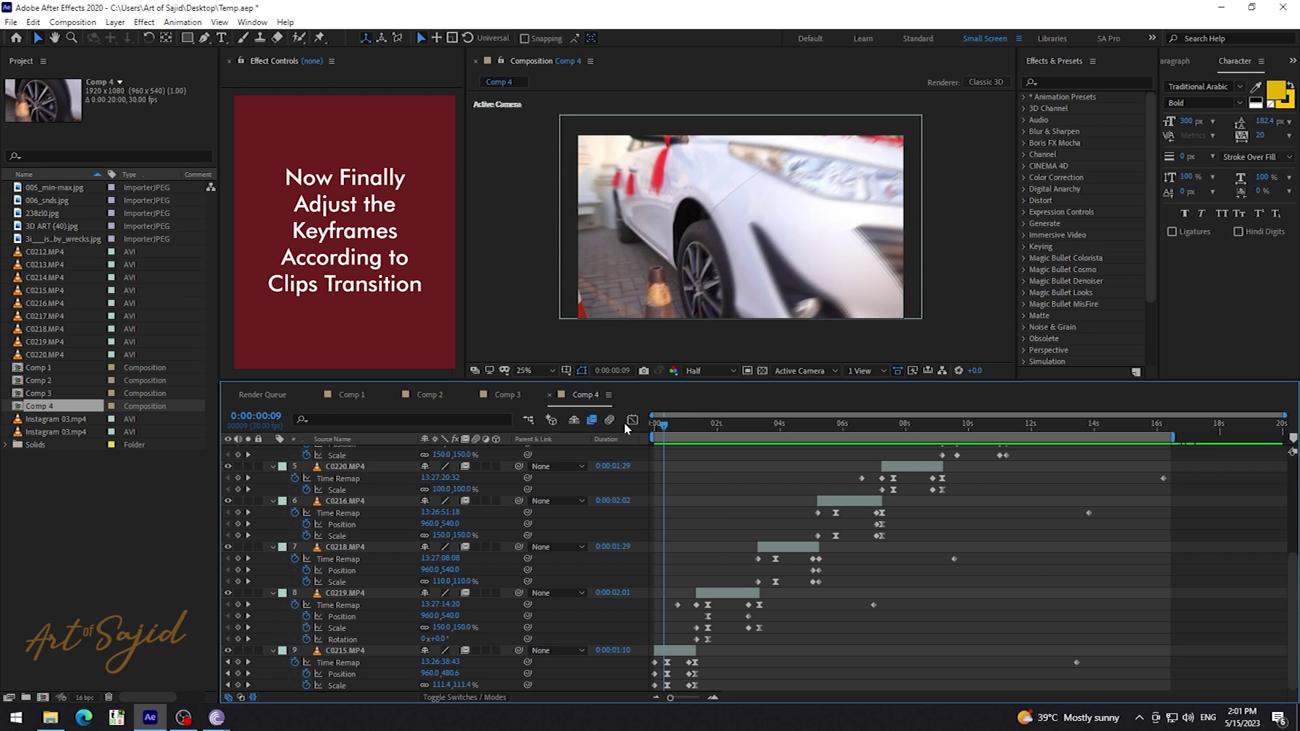
{"action": "key", "text": "equal"}
{"action": "key", "text": "equal"}
{"action": "left_click_drag", "start_coordinate": [654, 432], "coordinate": [709, 432]}
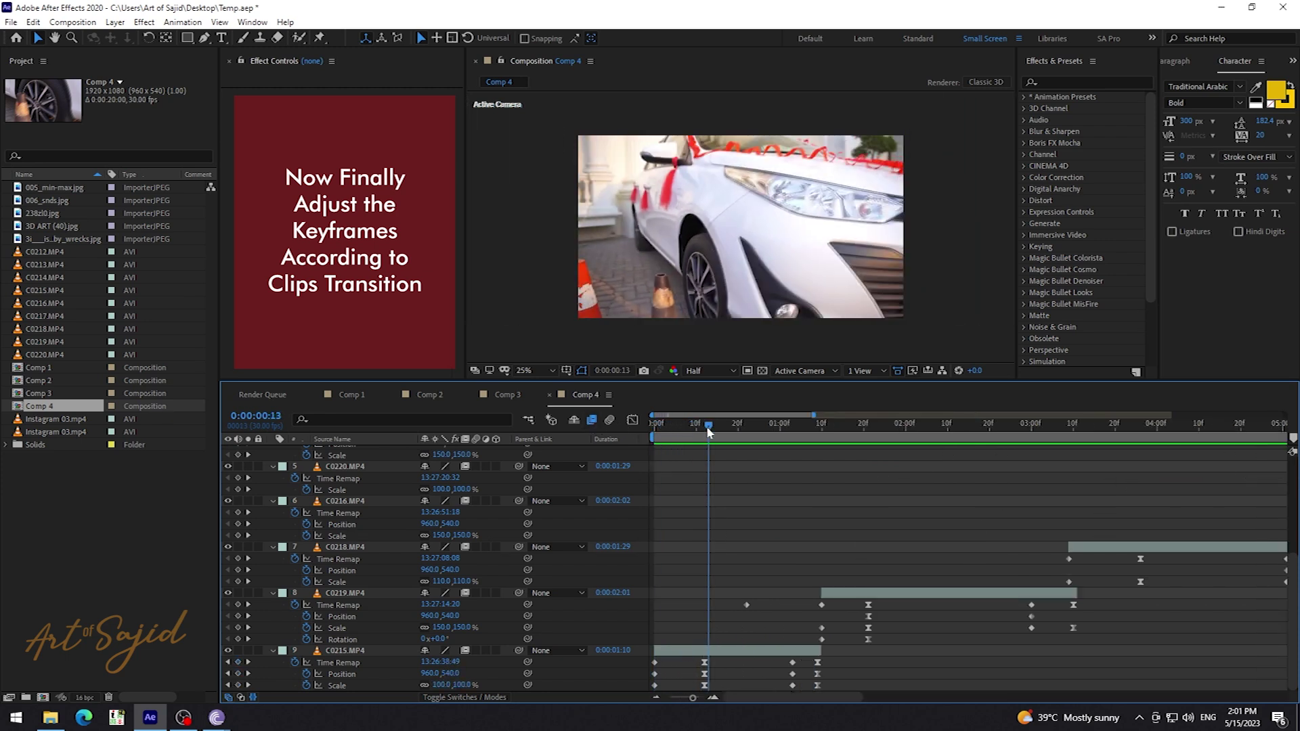
{"action": "left_click", "coordinate": [712, 652]}
{"action": "left_click_drag", "start_coordinate": [713, 656], "coordinate": [692, 686]}
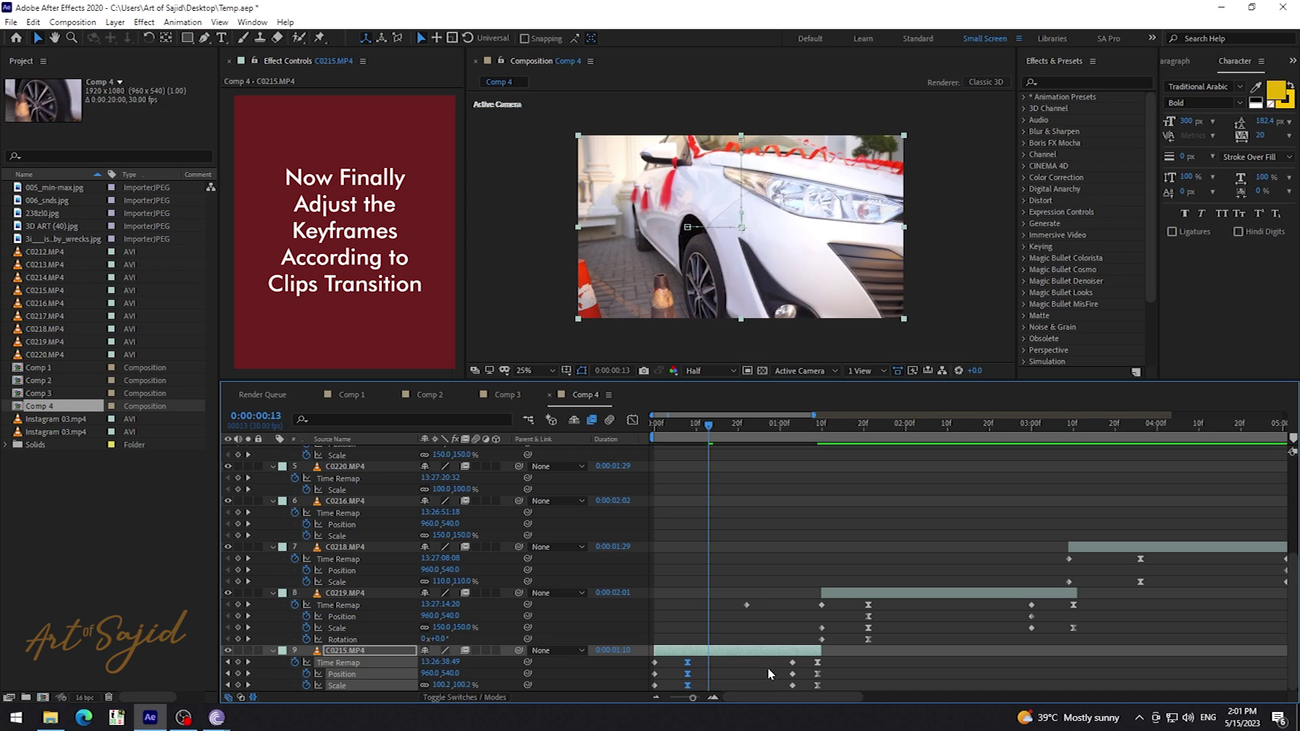
{"action": "left_click_drag", "start_coordinate": [769, 659], "coordinate": [826, 700]}
{"action": "left_click_drag", "start_coordinate": [712, 663], "coordinate": [686, 685]}
Shift C0215's end keyframes to 1 second and start C0219 at that point
{"action": "left_click_drag", "start_coordinate": [658, 427], "coordinate": [788, 425]}
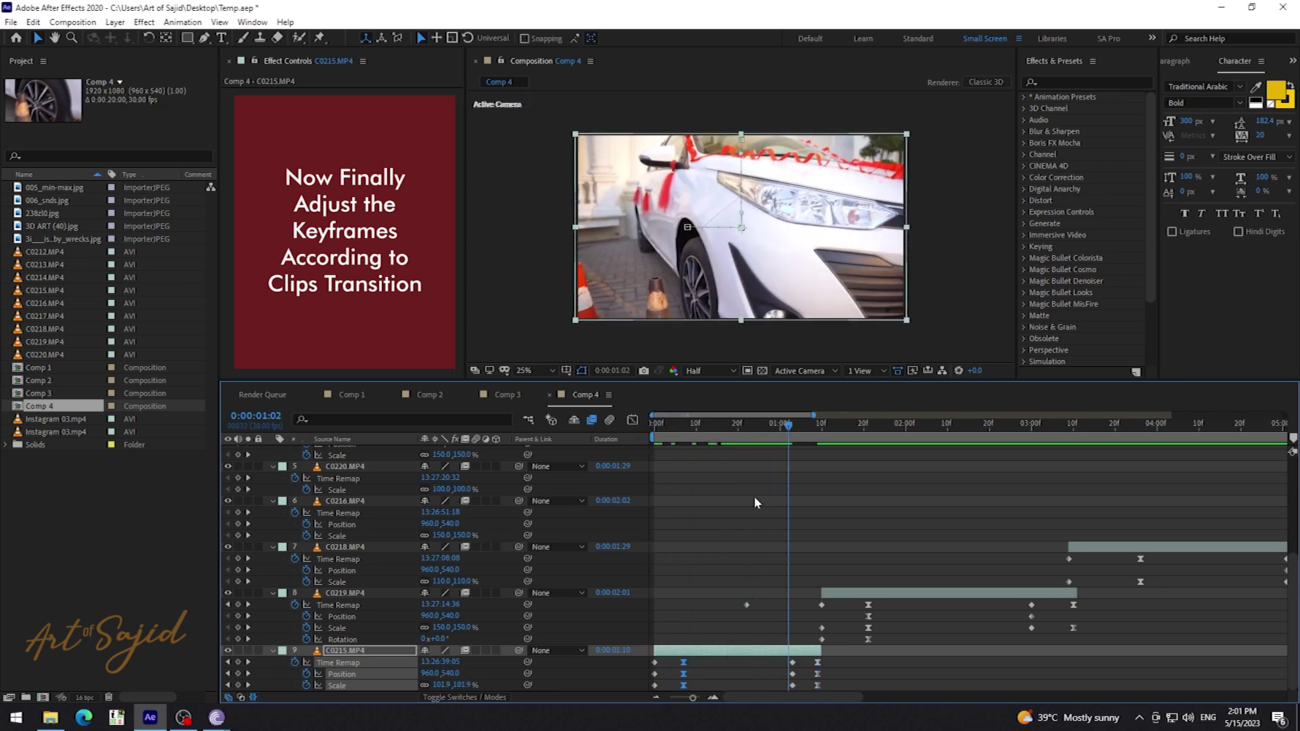
{"action": "left_click_drag", "start_coordinate": [779, 431], "coordinate": [821, 431]}
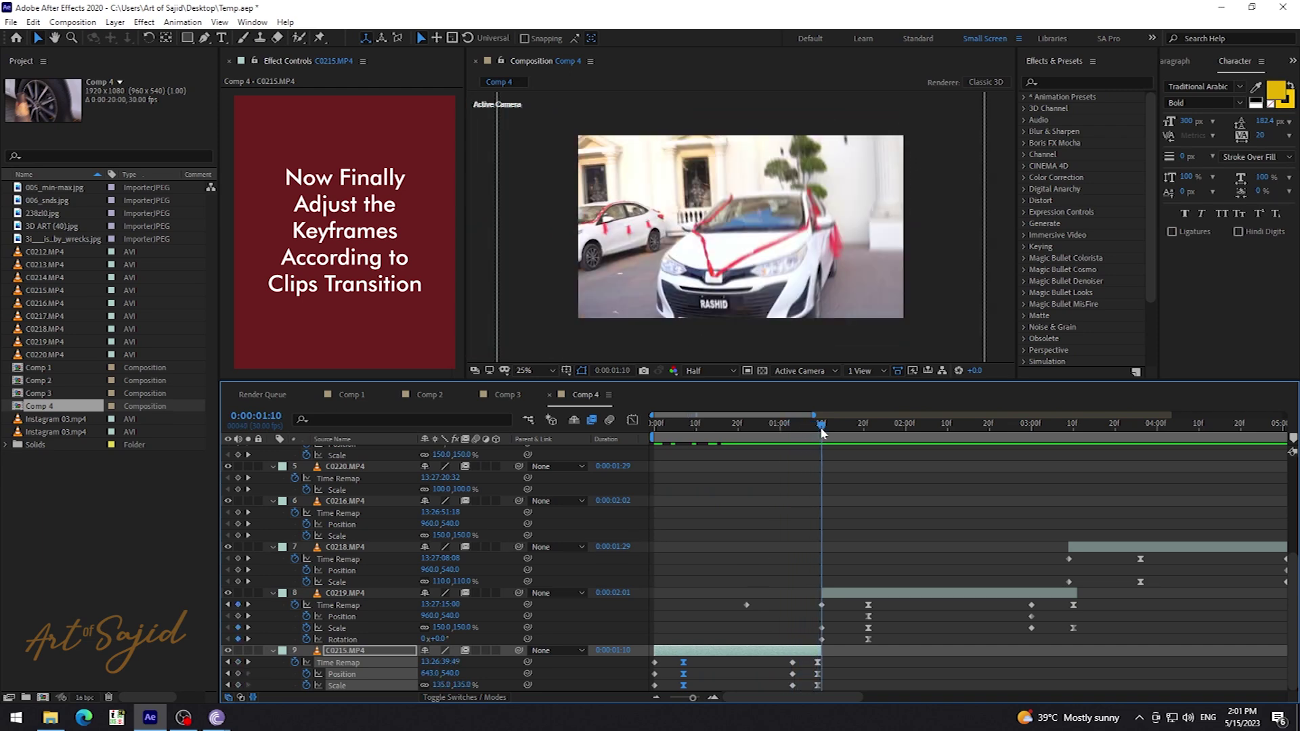
{"action": "left_click_drag", "start_coordinate": [822, 432], "coordinate": [779, 434]}
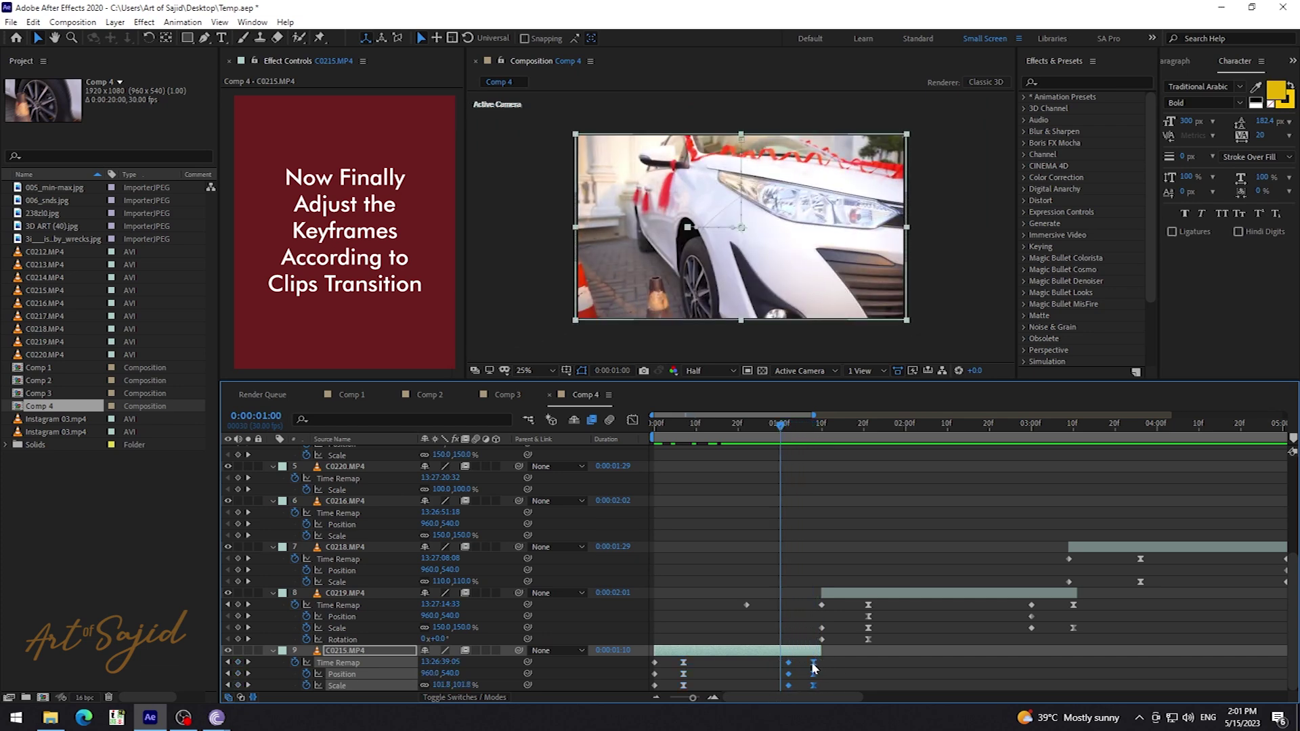
{"action": "left_click_drag", "start_coordinate": [814, 668], "coordinate": [780, 668]}
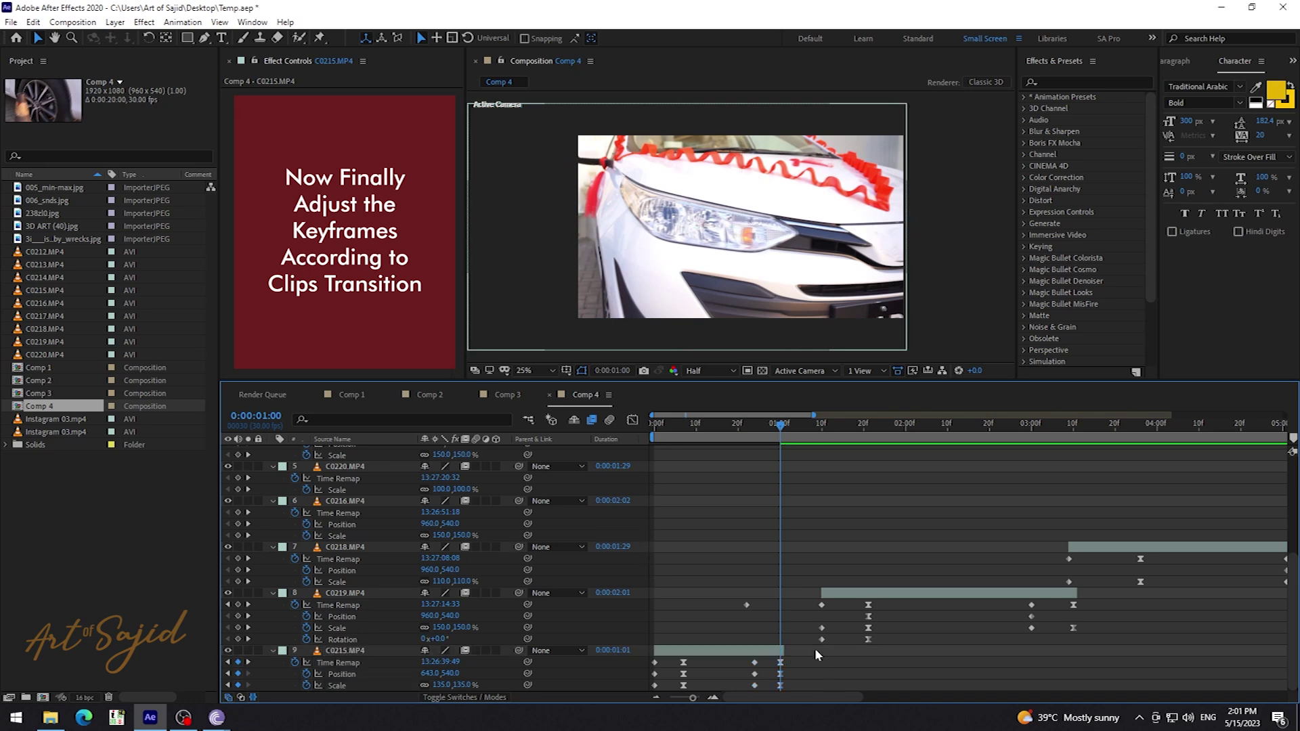
{"action": "mouse_move", "coordinate": [867, 596]}
{"action": "left_mouse_down"}
{"action": "mouse_move", "coordinate": [825, 597]}
{"action": "mouse_move", "coordinate": [825, 639]}
{"action": "mouse_move", "coordinate": [804, 639]}
{"action": "mouse_move", "coordinate": [766, 685]}
{"action": "left_mouse_up"}
{"action": "left_click", "coordinate": [754, 684]}
Pull C0219's end keyframes earlier and trim the clip to end at its last keyframe
{"action": "left_click_drag", "start_coordinate": [822, 603], "coordinate": [799, 639]}
{"action": "mouse_move", "coordinate": [970, 603]}
{"action": "left_mouse_down"}
{"action": "mouse_move", "coordinate": [989, 631]}
{"action": "mouse_move", "coordinate": [1010, 626]}
{"action": "mouse_move", "coordinate": [981, 636]}
{"action": "left_mouse_up"}
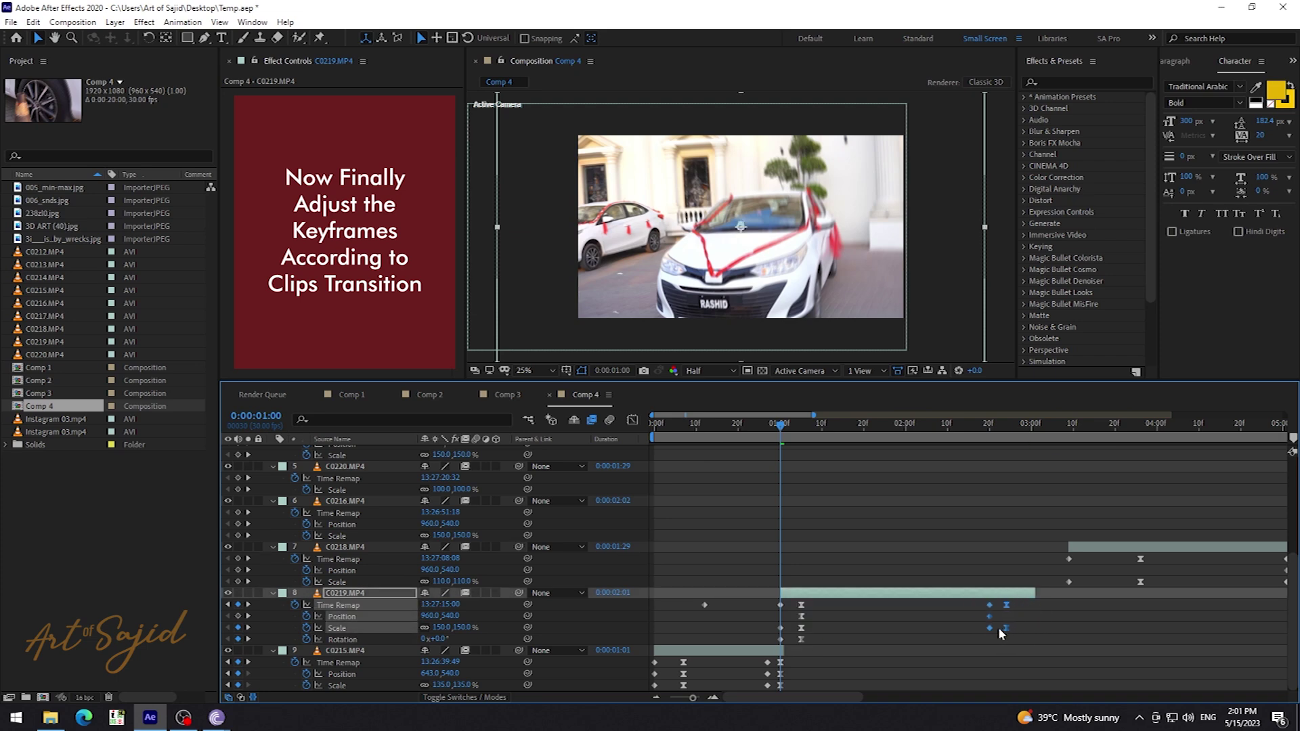
{"action": "left_click_drag", "start_coordinate": [982, 610], "coordinate": [962, 615]}
{"action": "left_click", "coordinate": [960, 424]}
{"action": "key", "text": "alt+bracketright"}
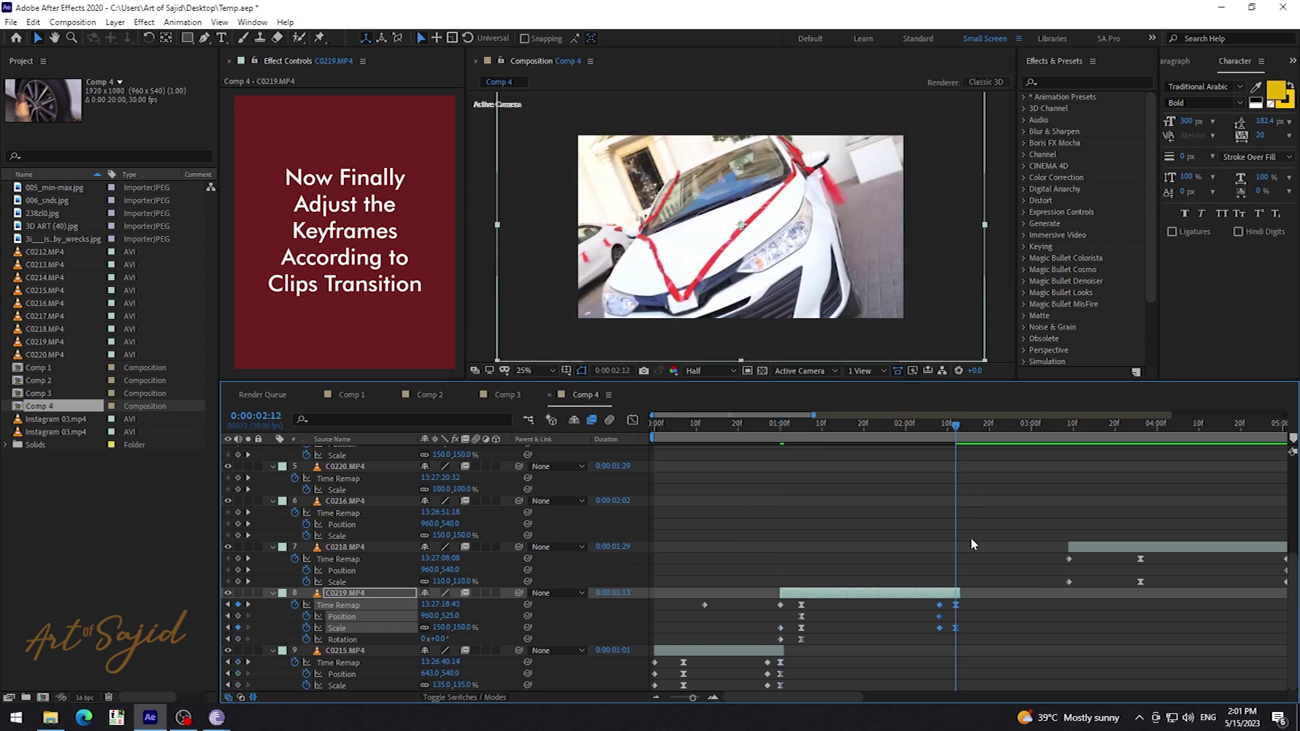
Move C0218 to start at 0:00:02:12, where C0219 ends
{"action": "scroll", "coordinate": [995, 595], "scroll_direction": "right", "scroll_amount": 2}
{"action": "scroll", "coordinate": [1002, 603], "scroll_direction": "right", "scroll_amount": 1}
{"action": "left_click_drag", "start_coordinate": [945, 546], "coordinate": [817, 547]}
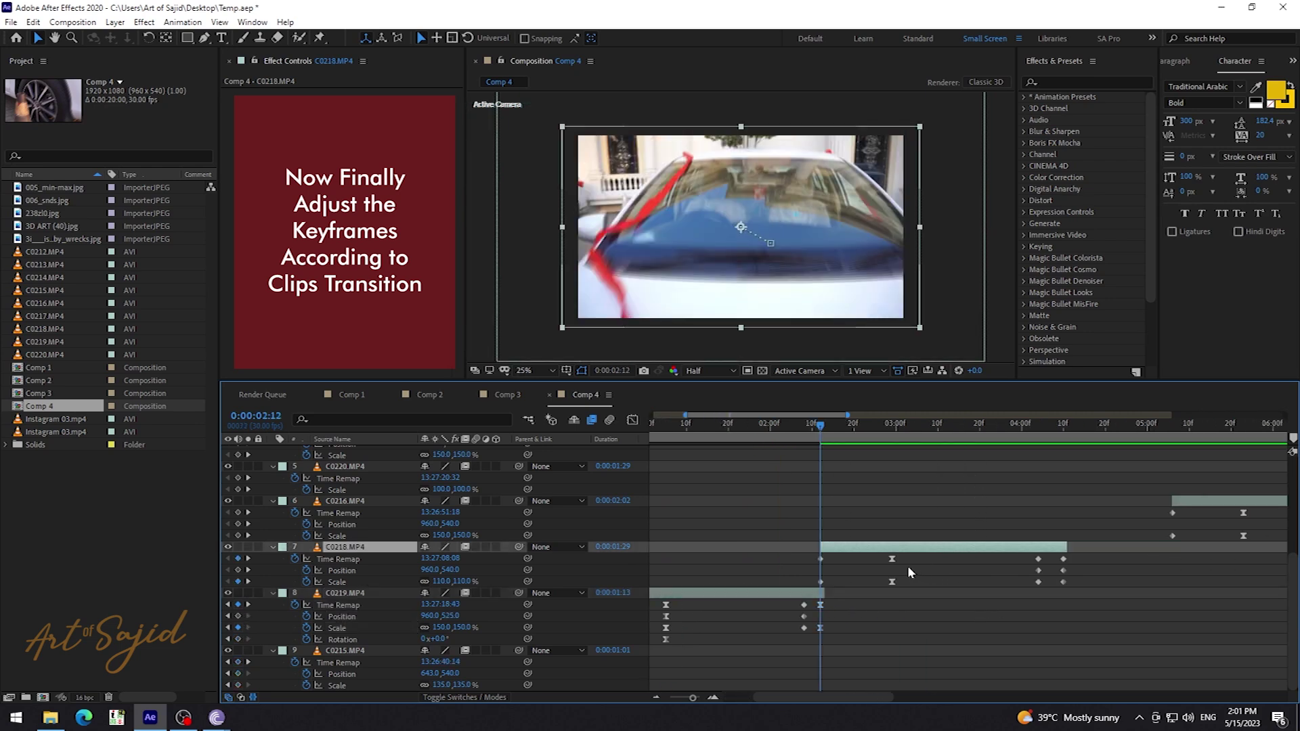